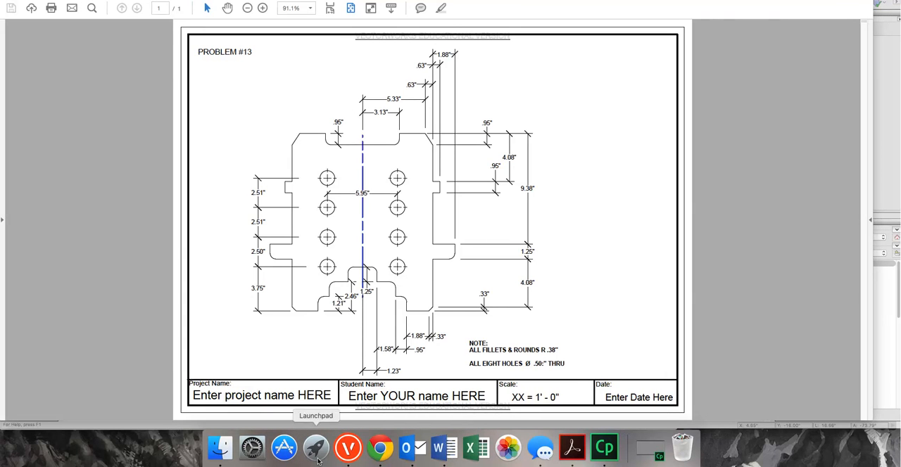
Switch to Vectorworks and draw a horizontal line in the upper middle of the sheet, setting its length to 3.13 in.
click(346, 451)
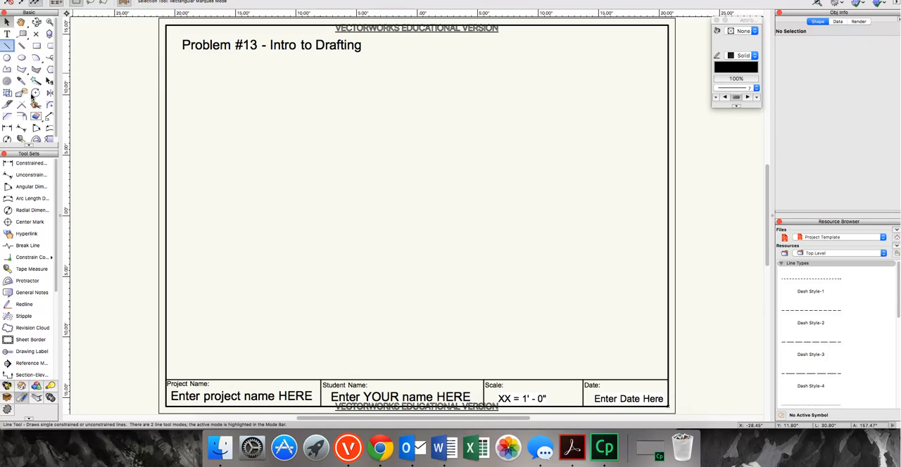
click(7, 45)
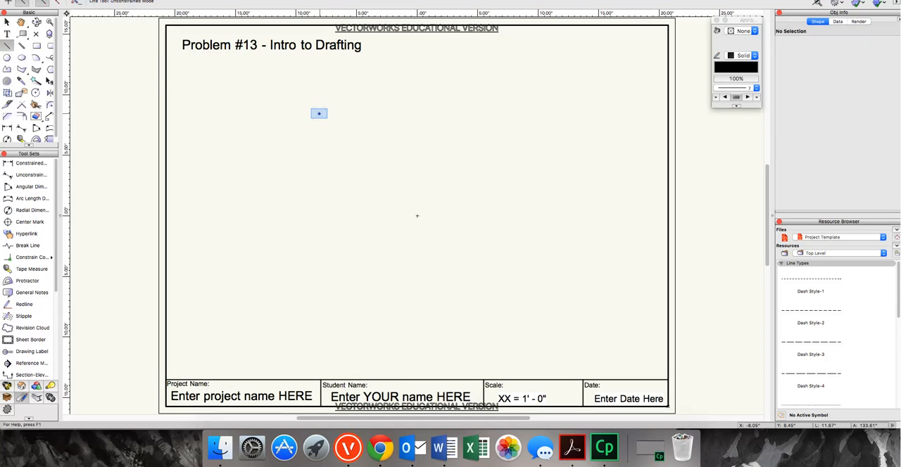
click(325, 113)
click(362, 113)
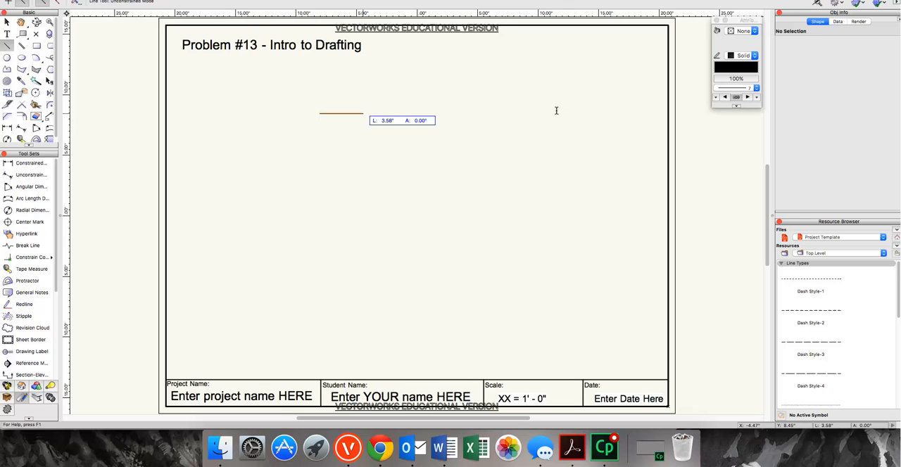
click(834, 72)
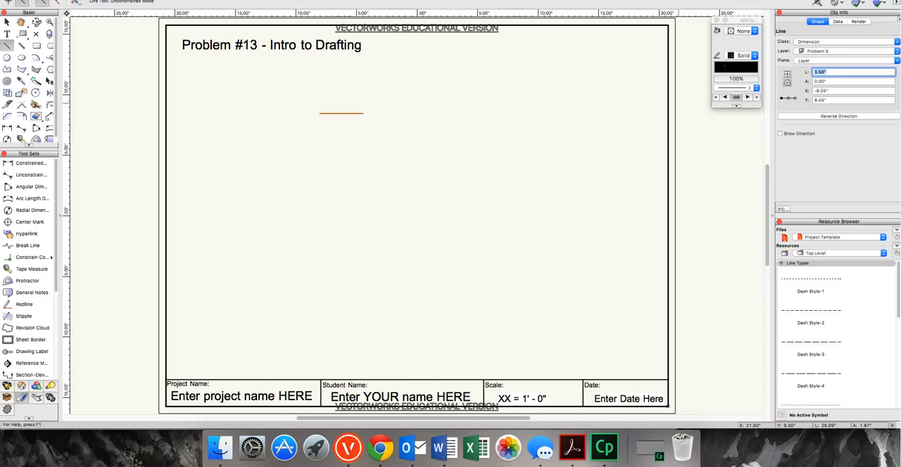
text(3.13)
key(Return)
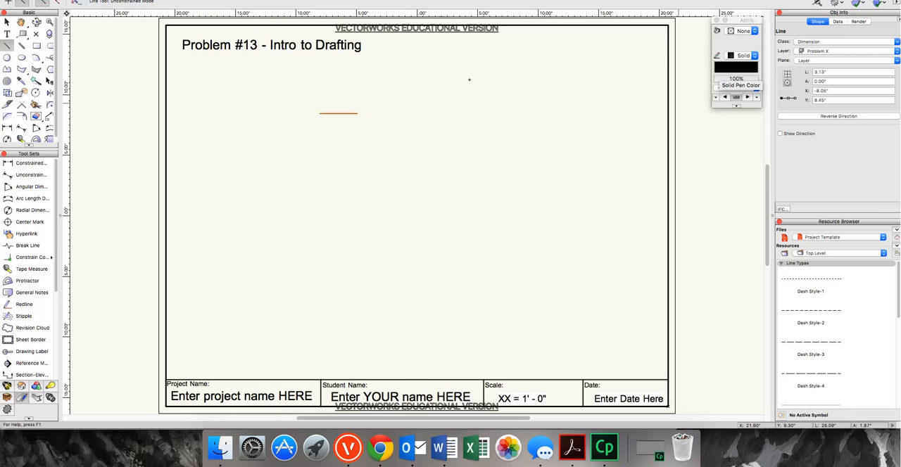
Continue the outline from the line's right end with a 0.95 in vertical line upward and a 2.83 in horizontal line to the right.
click(357, 112)
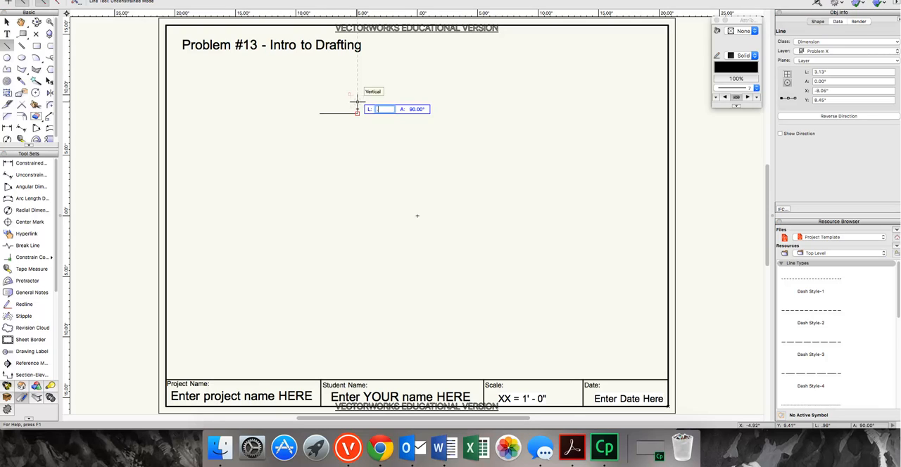
click(357, 102)
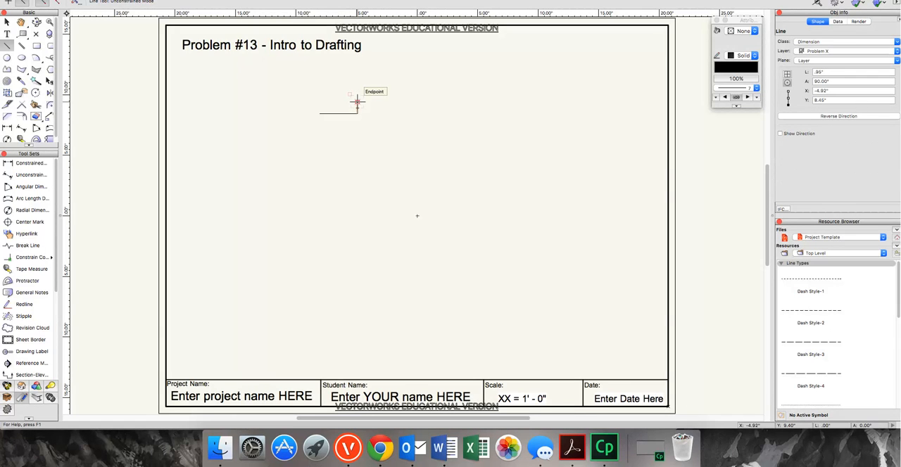
click(356, 102)
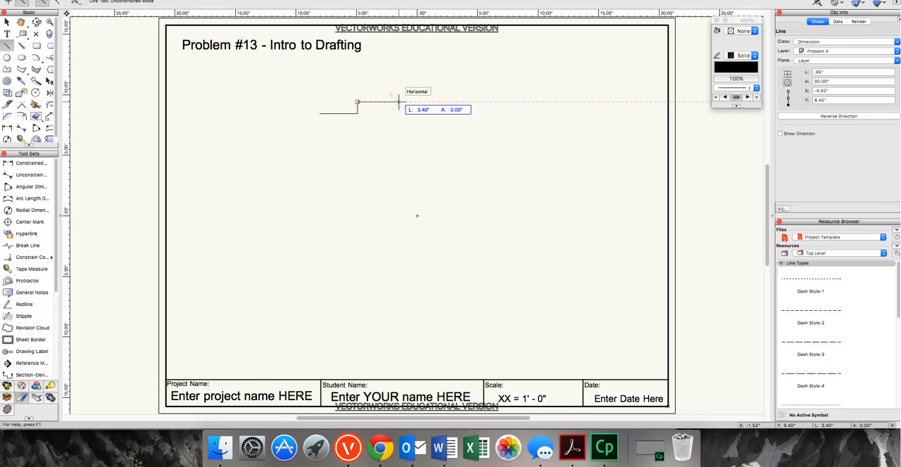
text(2)
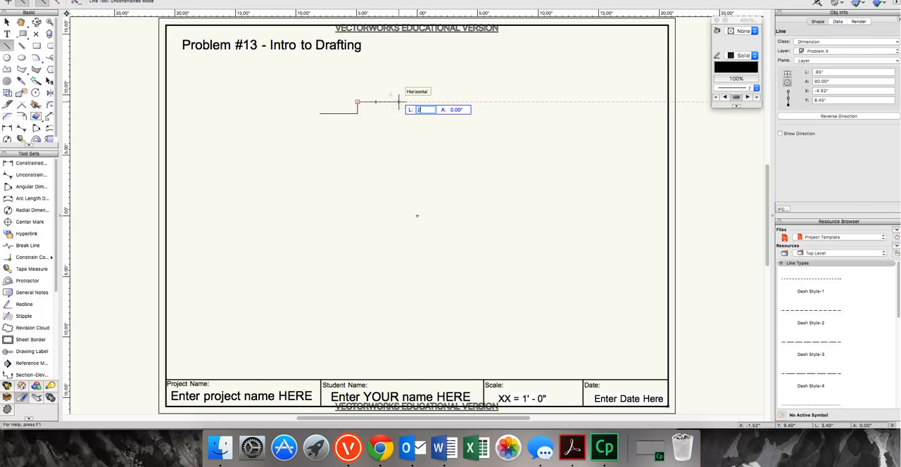
text(.83)
key(Tab)
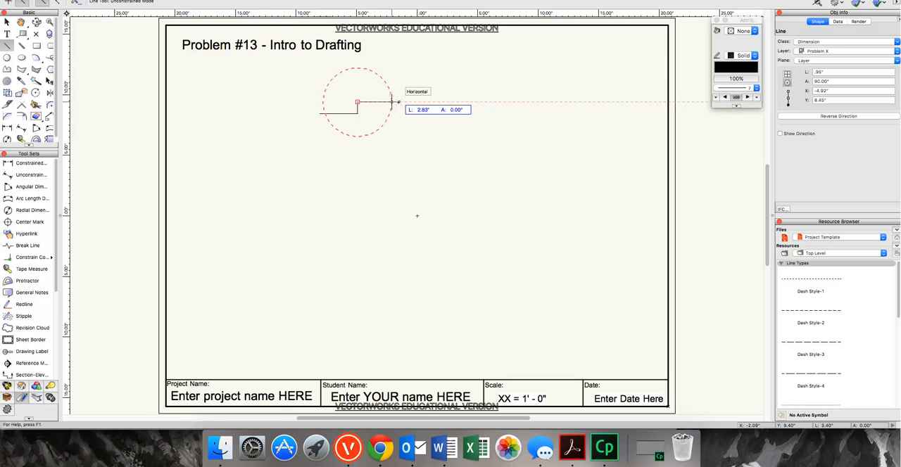
key(Return)
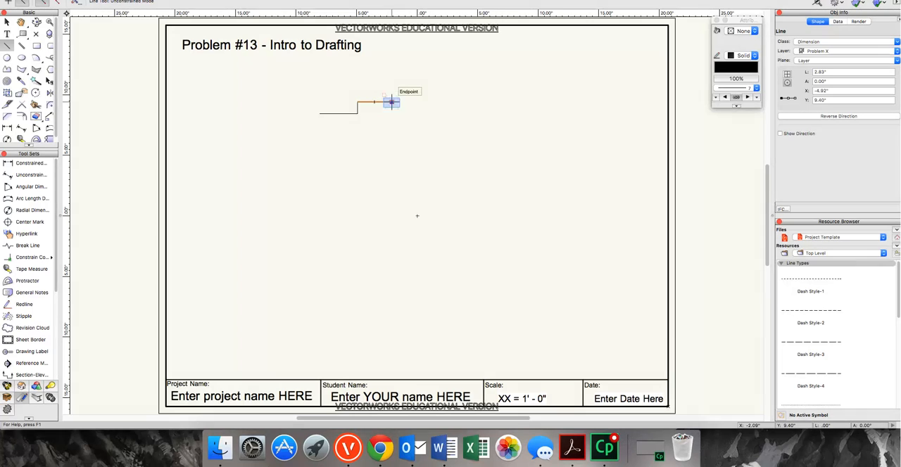
Continue the outline with a 4.08 in vertical line downward and a 0.63 in horizontal line to the right.
click(391, 103)
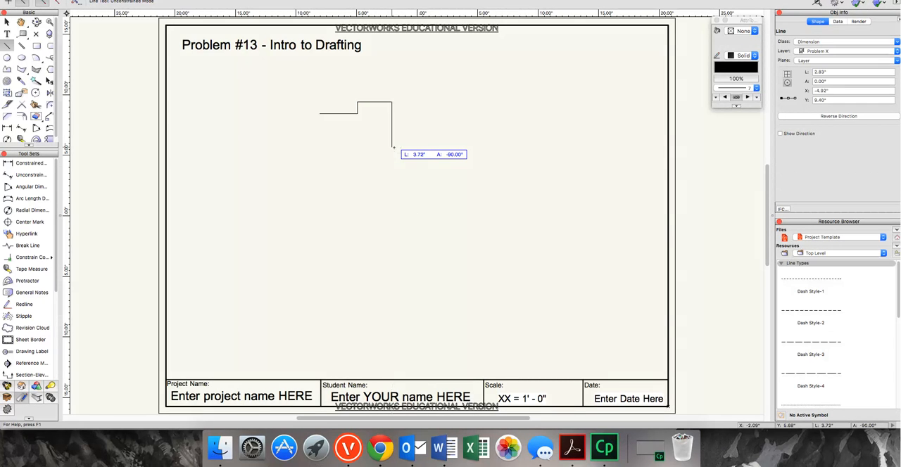
text(4.08)
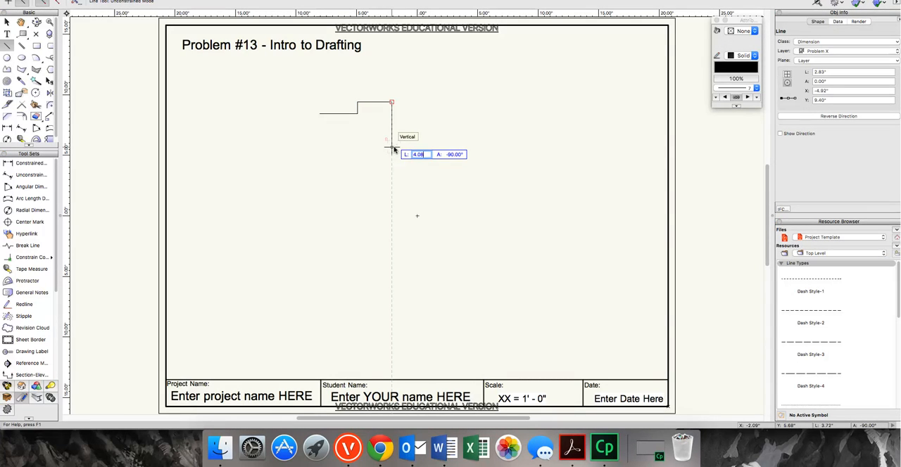
key(Return)
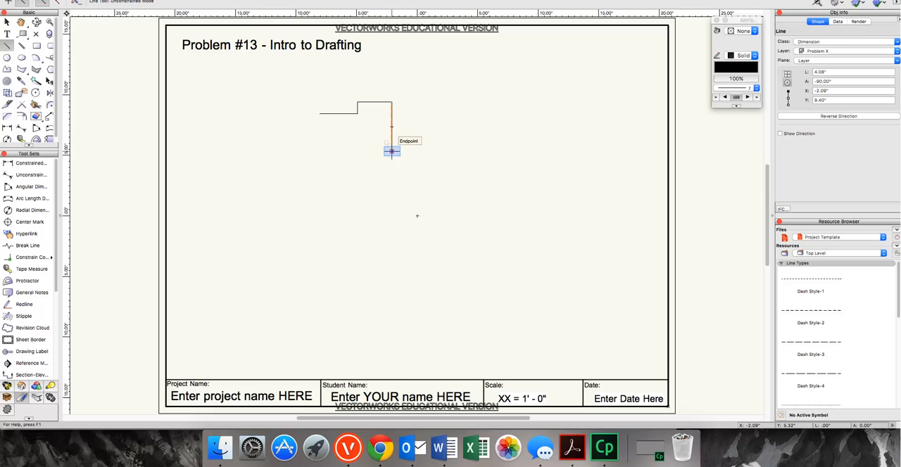
click(391, 150)
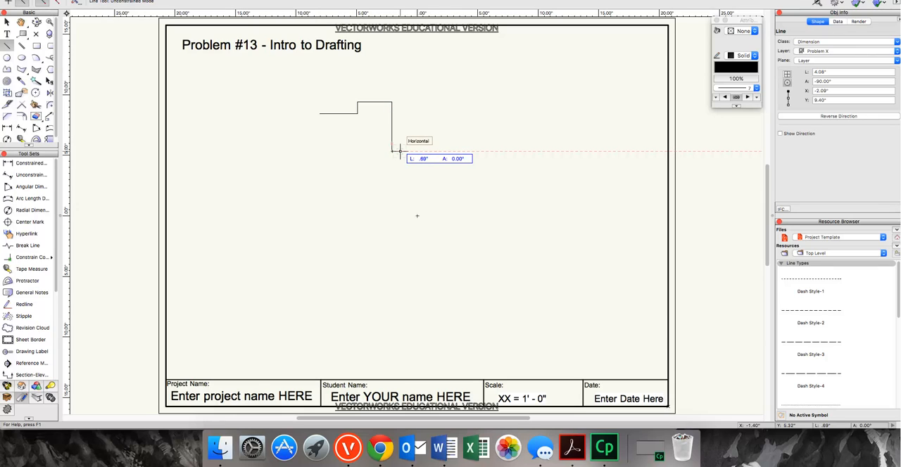
key(Tab)
text(.63)
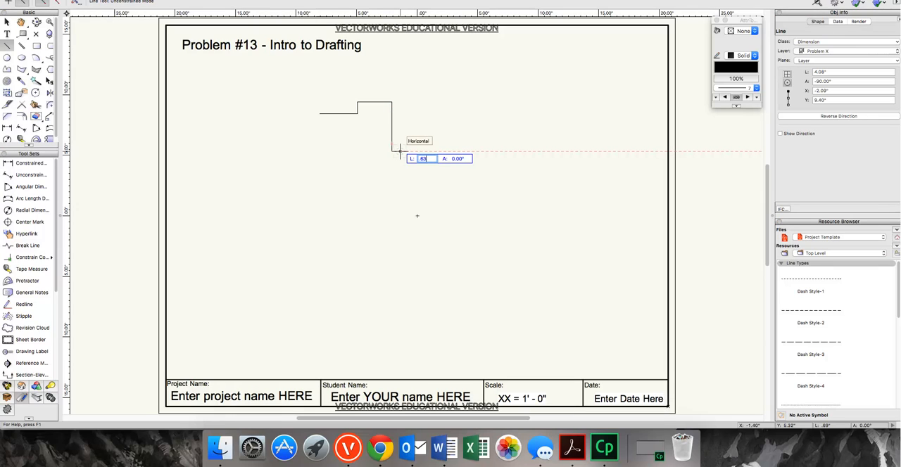
key(Return)
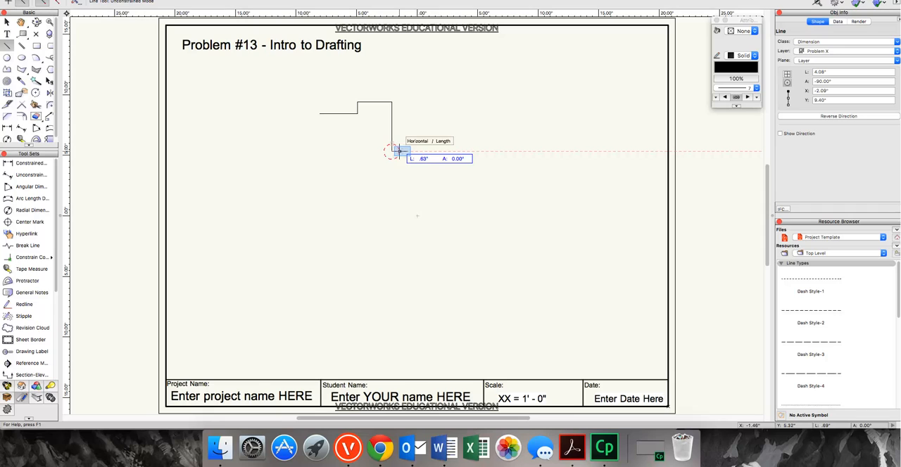
click(400, 151)
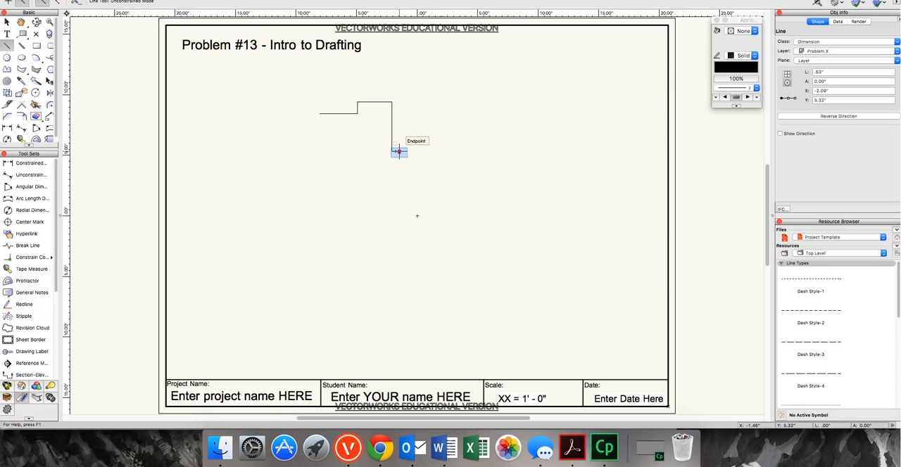
Draw a 9.5 in vertical line downward from the right end of the 0.63 in line.
click(399, 151)
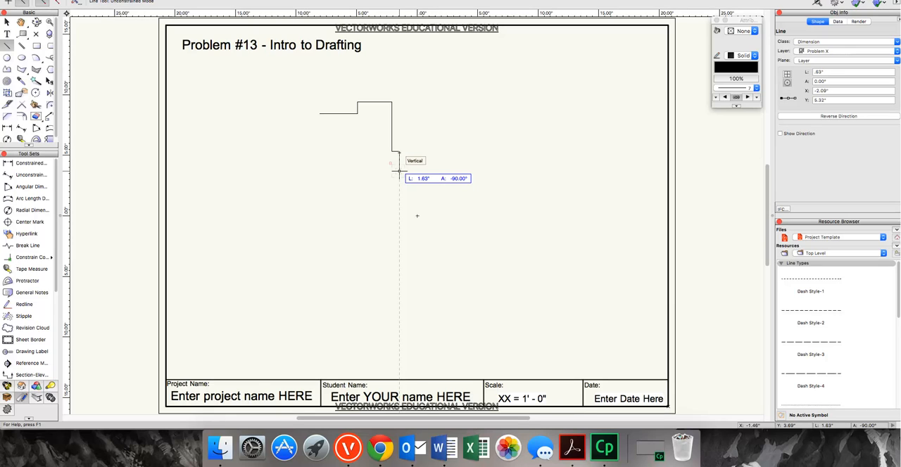
key(Tab)
text(9)
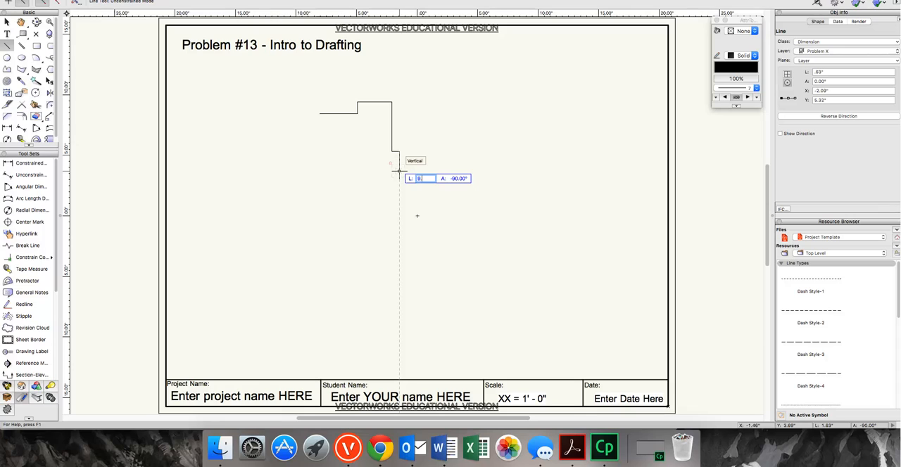
text(.5)
key(Return)
key(Return)
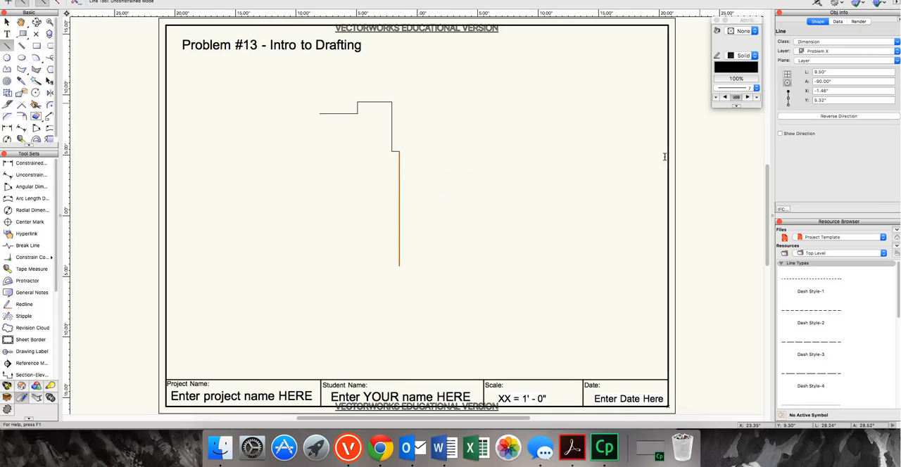
Set the new vertical line's length to 0.95 in and draw a 0.63 in horizontal line back left, aligned with the plate's side edge.
click(834, 72)
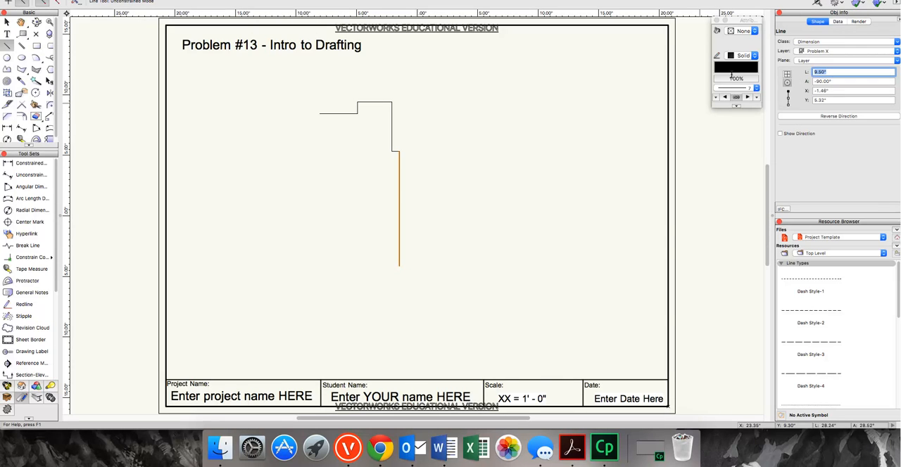
key(BackSpace)
text(.95)
key(Return)
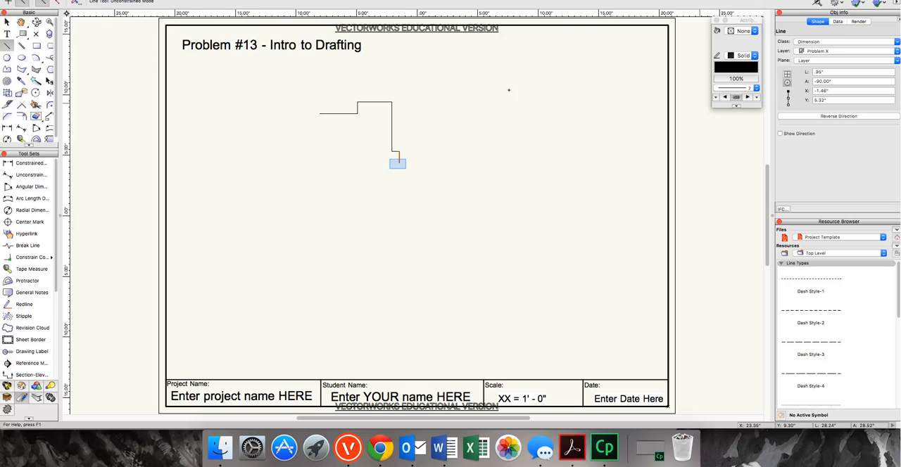
click(397, 163)
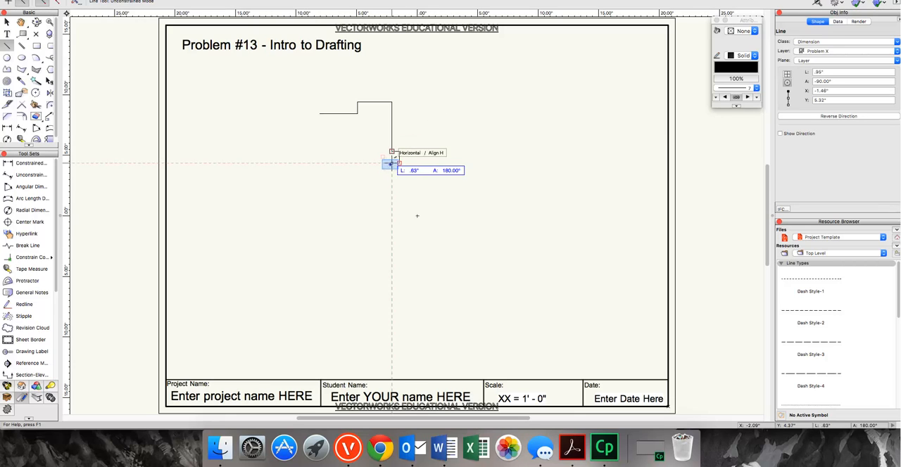
click(392, 151)
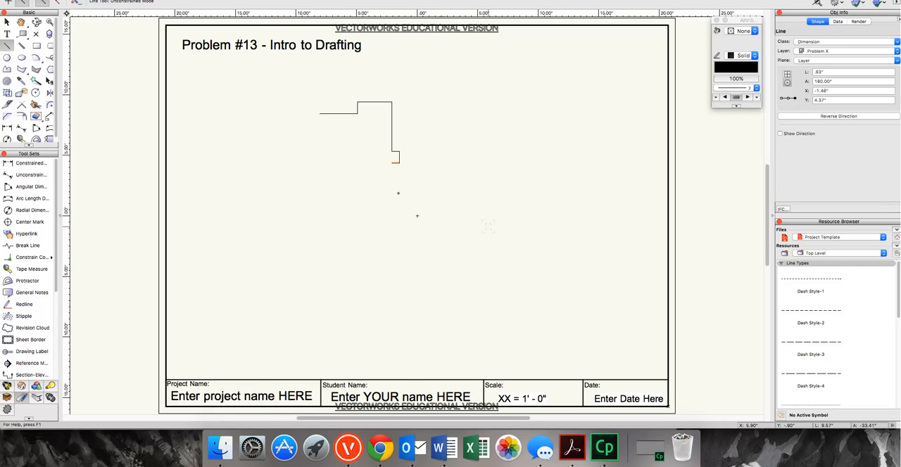
Extend the side edge with a 4.35 in vertical line downward and draw a 1.88 in line to the right from its lower end.
click(392, 164)
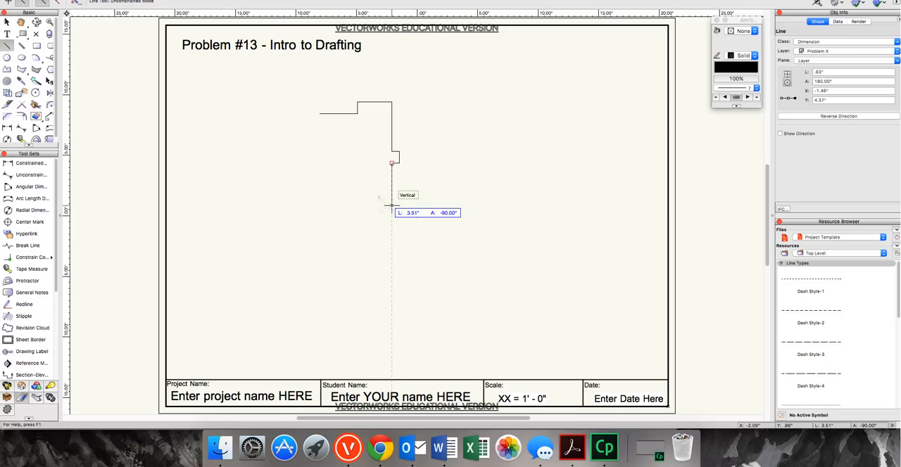
key(Tab)
text(4.35)
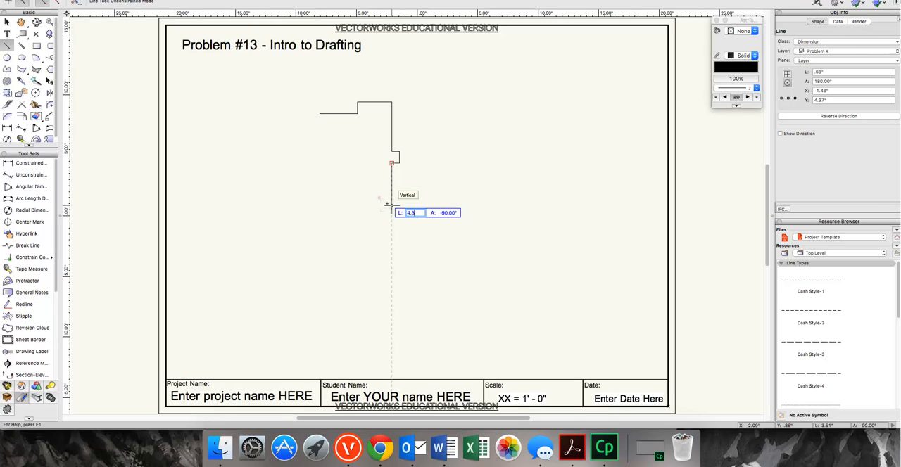
key(Return)
click(392, 211)
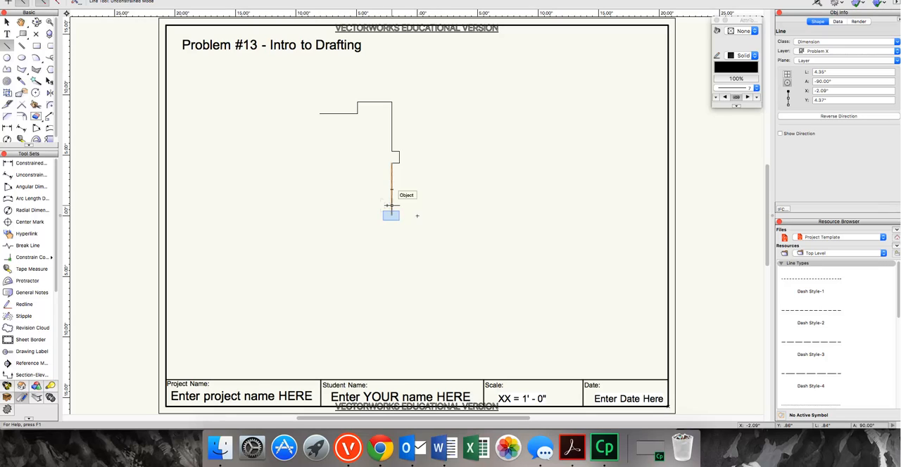
click(391, 215)
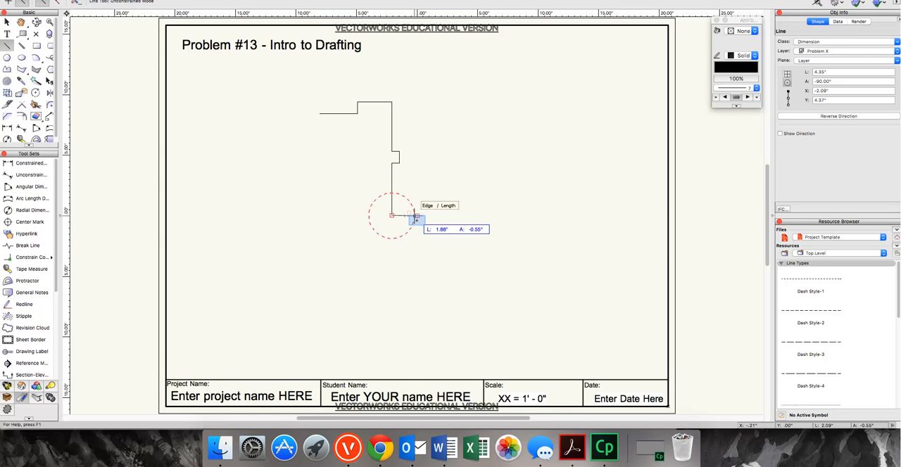
click(417, 217)
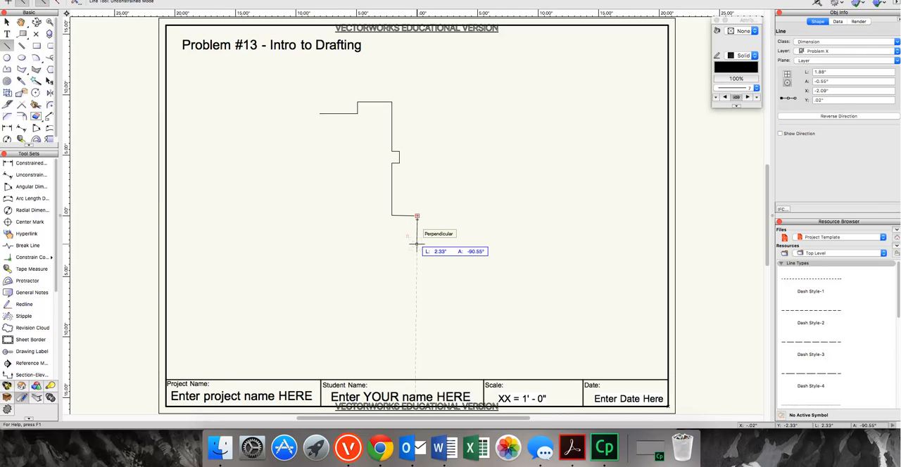
Draw a 1.25 in line downward from the drawing origin, perpendicular to the 1.88 in line.
key(Tab)
text(1.25)
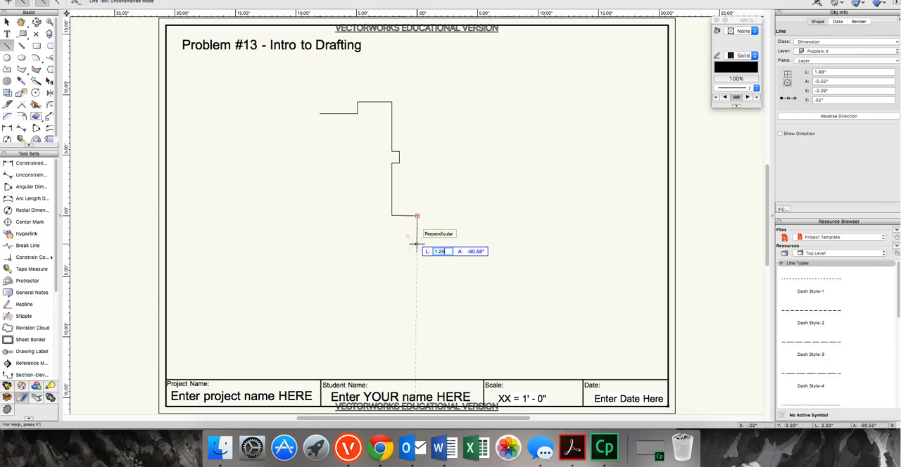
key(Return)
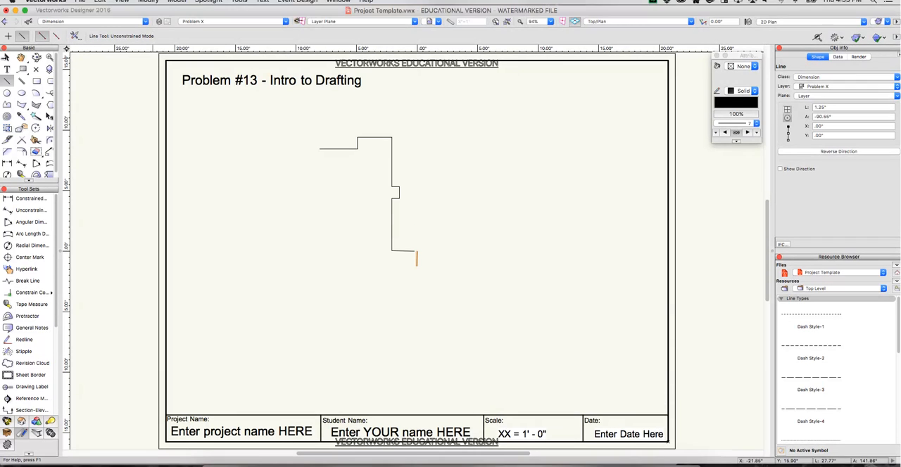
Delete the 1.25 in line below the origin.
click(7, 57)
click(397, 283)
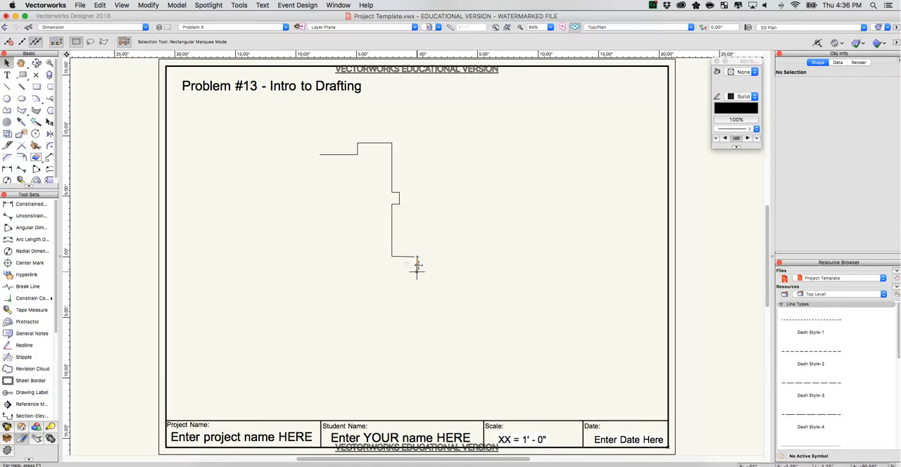
click(418, 265)
key(Delete)
Draw a 1.25 in line down from the 1.88 in tab line's outer end and a 1.88 in line back left.
click(403, 257)
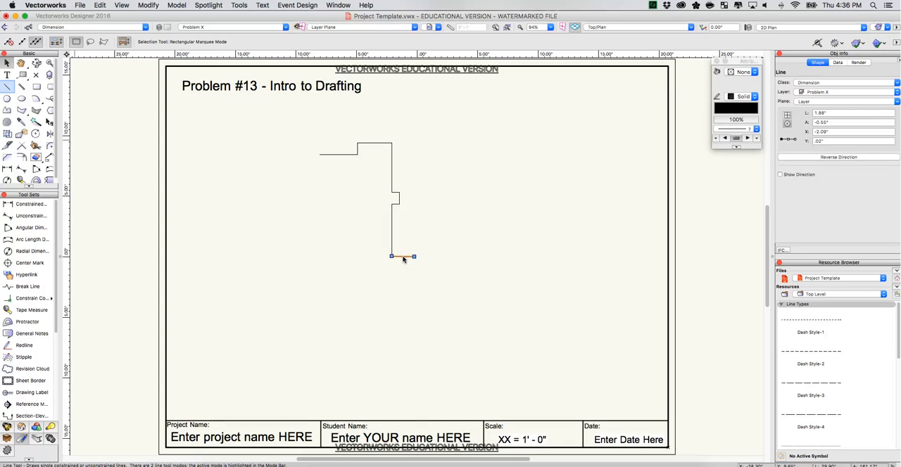
click(8, 88)
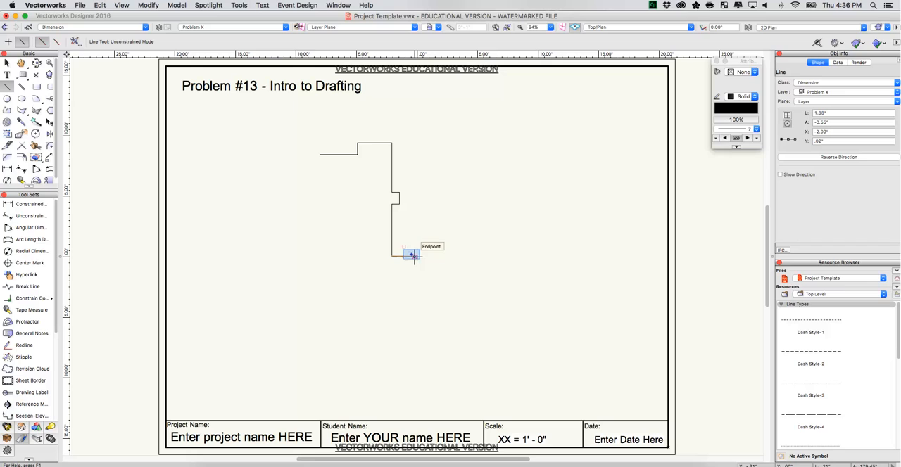
click(413, 256)
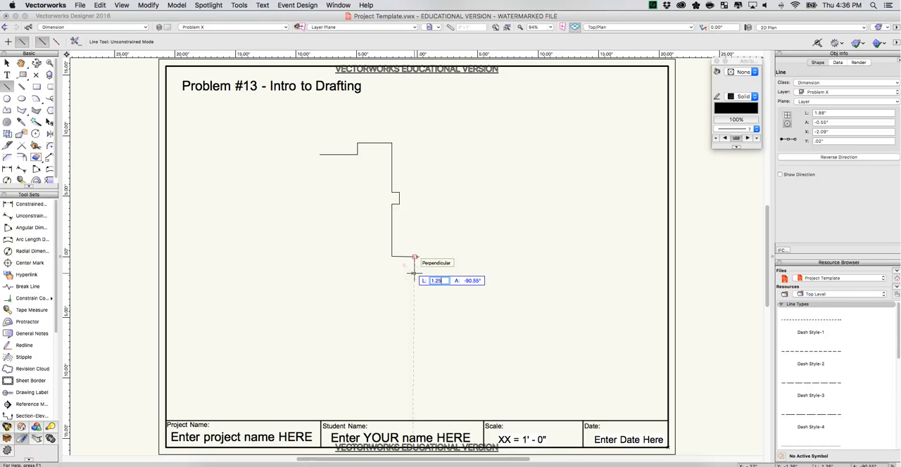
click(413, 272)
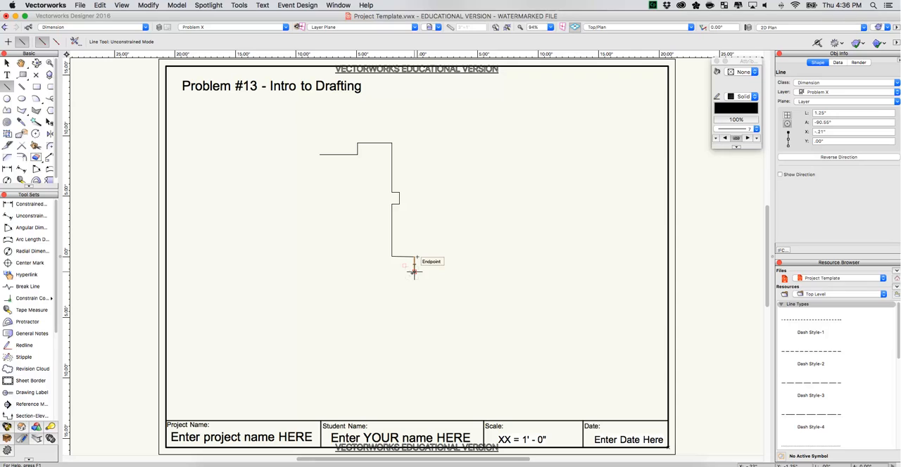
click(414, 272)
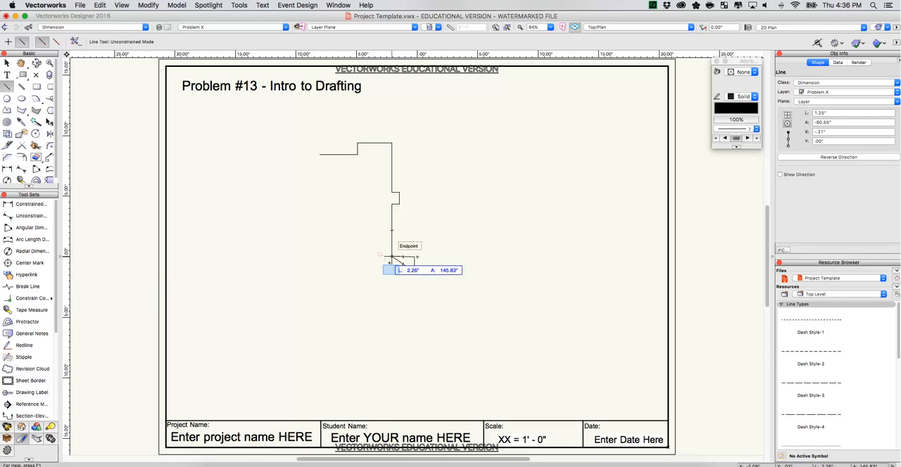
click(391, 272)
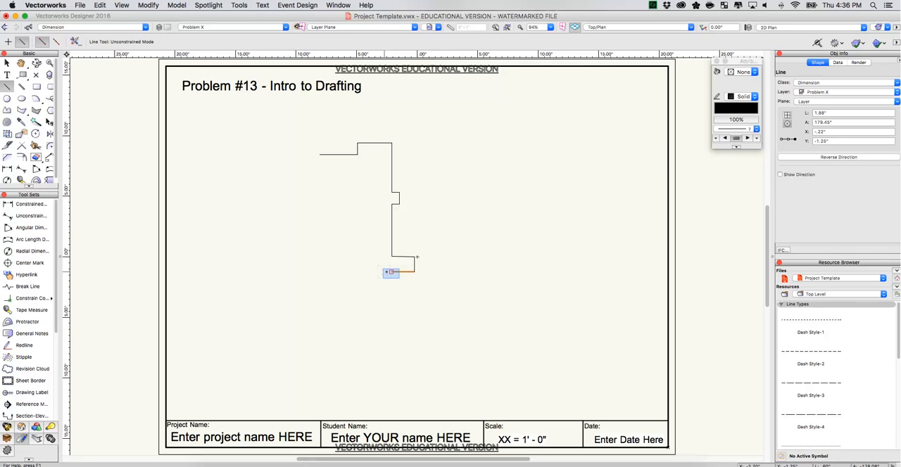
Continue the side edge with a 4.41 in line downward and draw a 2.21 in horizontal line left from its lower end.
click(391, 272)
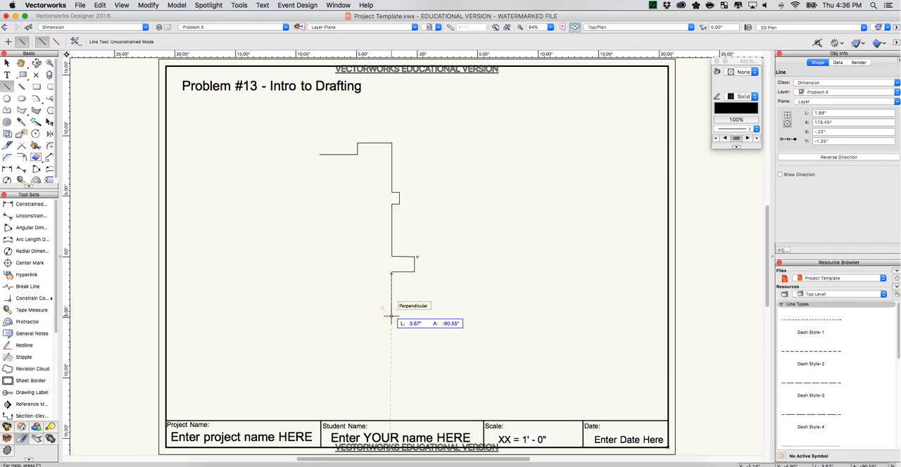
key(Tab)
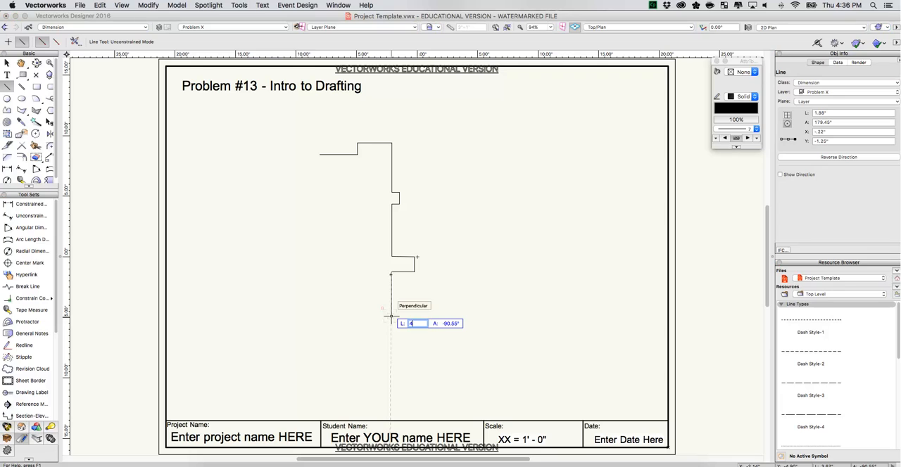
text(4.41)
key(Tab)
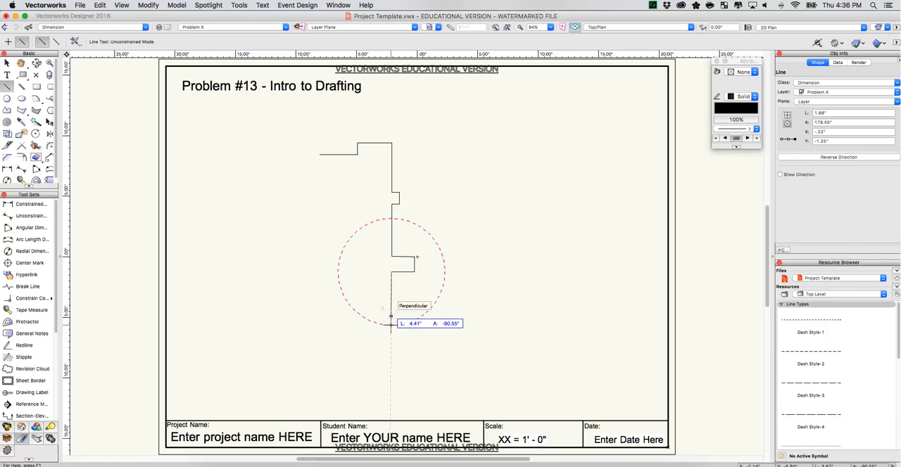
key(Return)
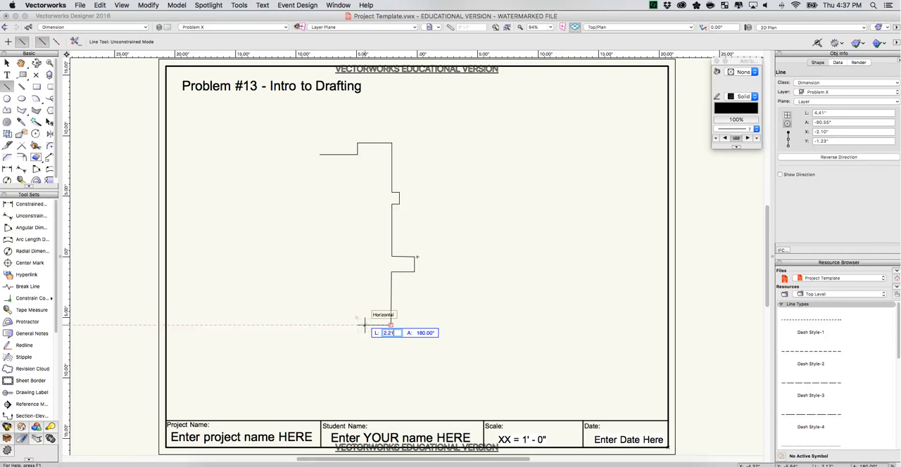
click(364, 325)
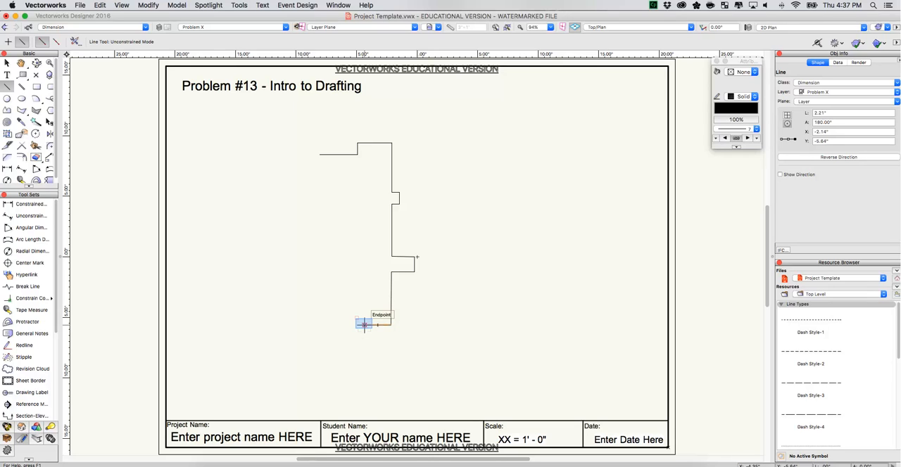
Draw the first lower step with a 1.21 in vertical line upward and a 0.95 in horizontal line to the left.
click(364, 325)
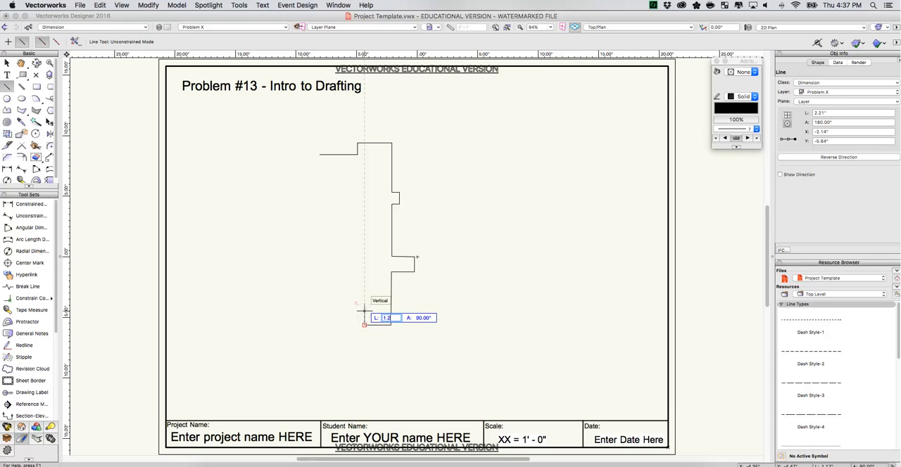
click(363, 310)
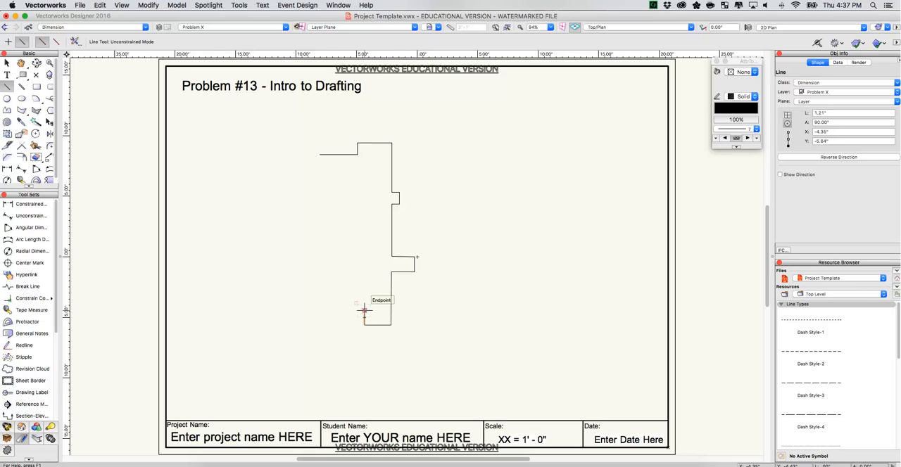
click(364, 310)
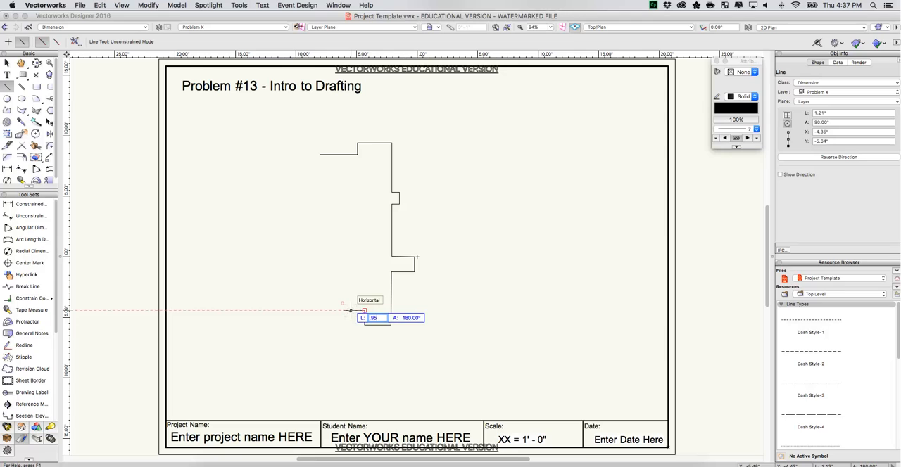
click(352, 311)
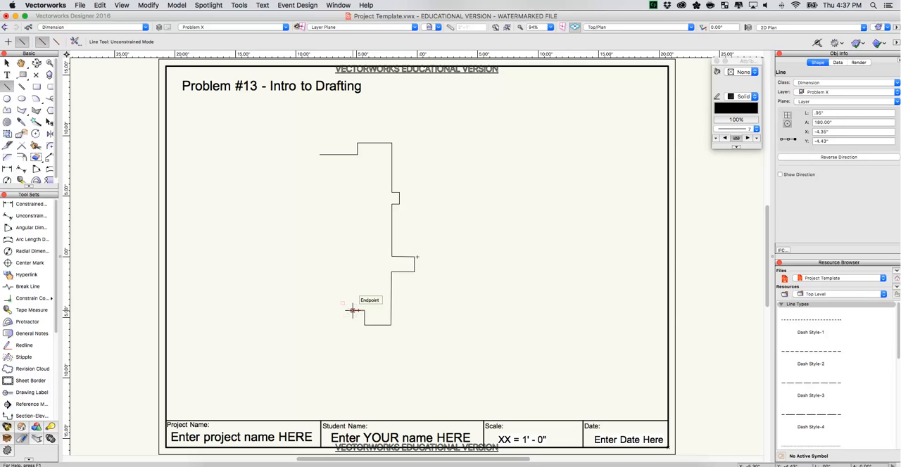
Draw the second lower step with a 1.25 in vertical line upward and a 1.58 in horizontal line to the left.
click(352, 310)
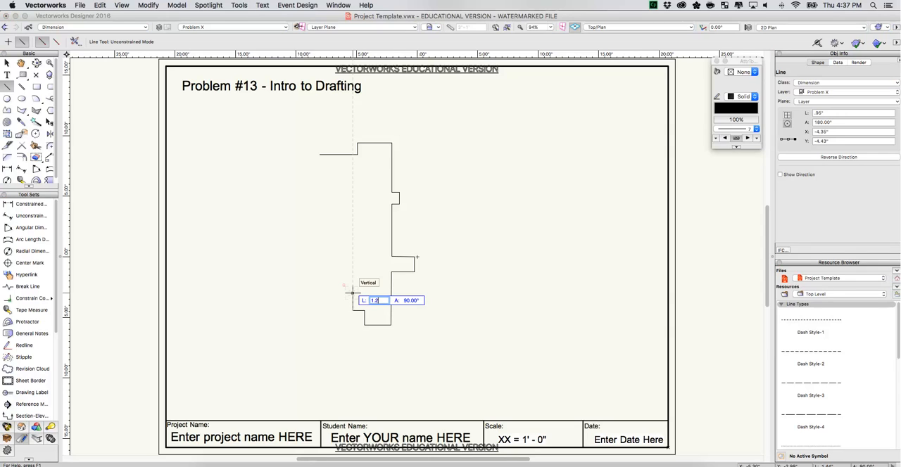
click(353, 293)
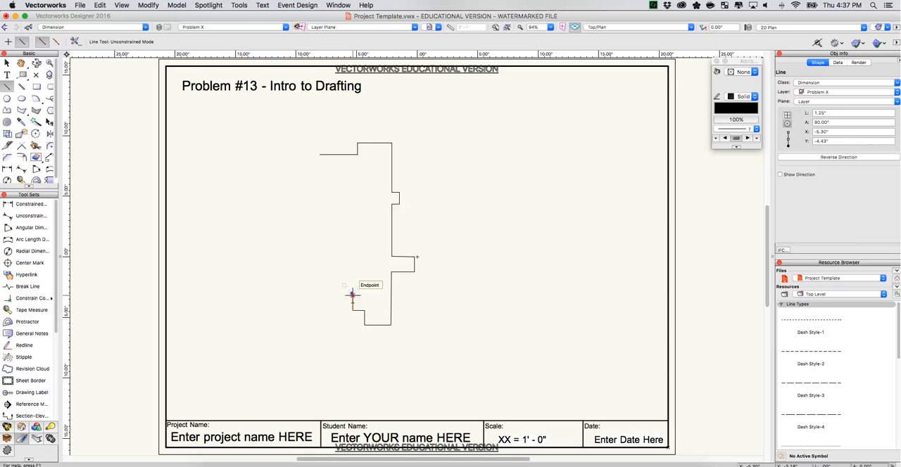
click(352, 293)
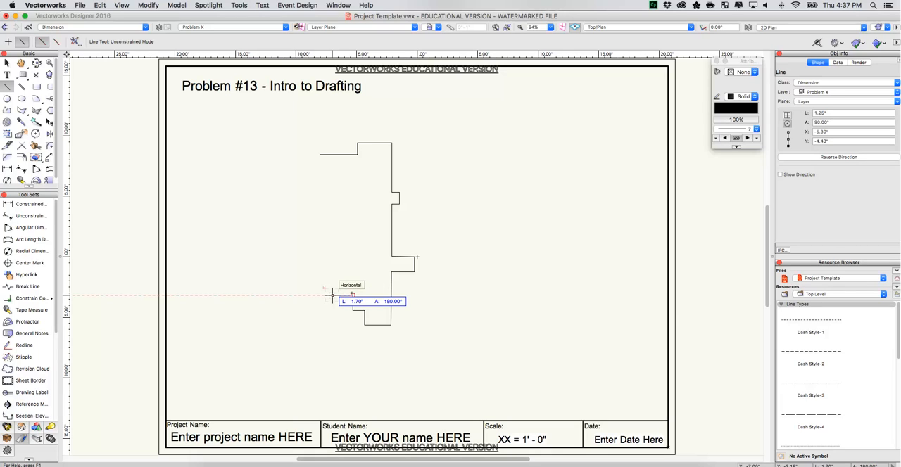
key(Tab)
text(1.58)
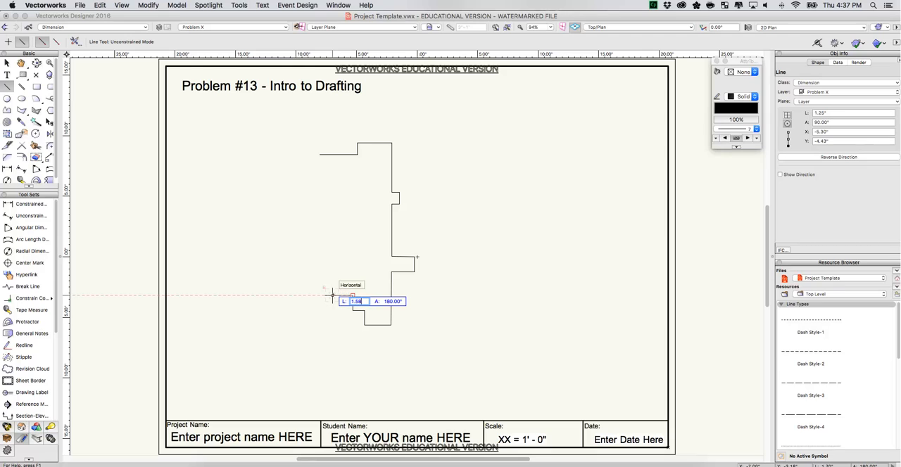
key(Return)
click(334, 296)
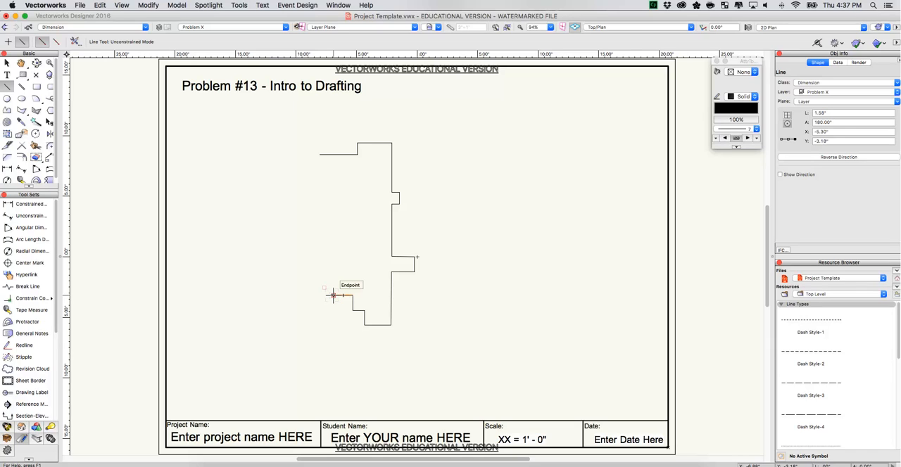
Draw the third lower step with a 1.25 in vertical line upward and a 1.23 in horizontal line to the left.
click(334, 296)
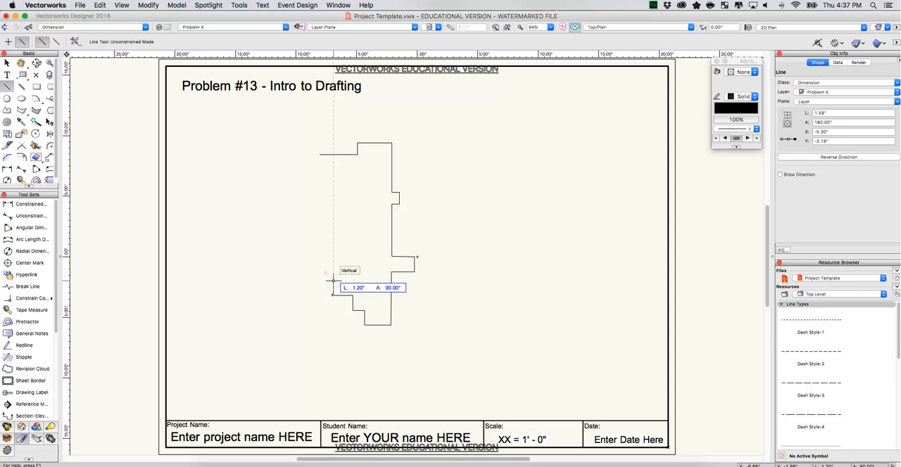
key(Tab)
text(1.25)
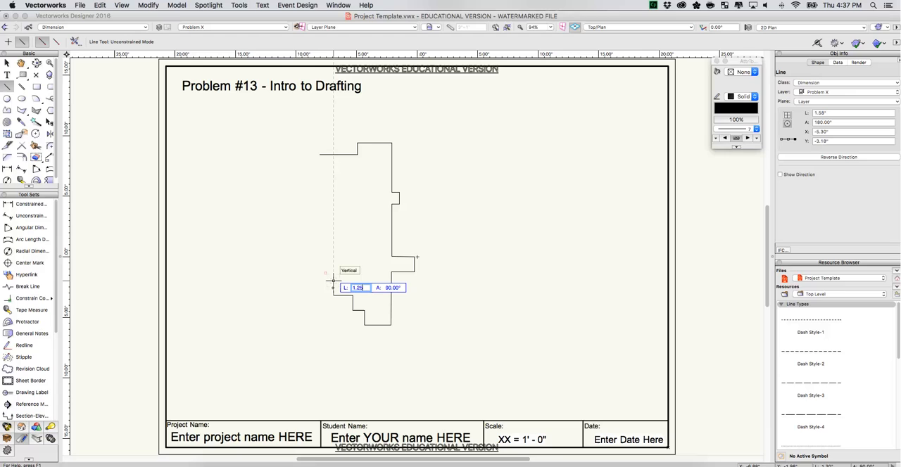
key(Return)
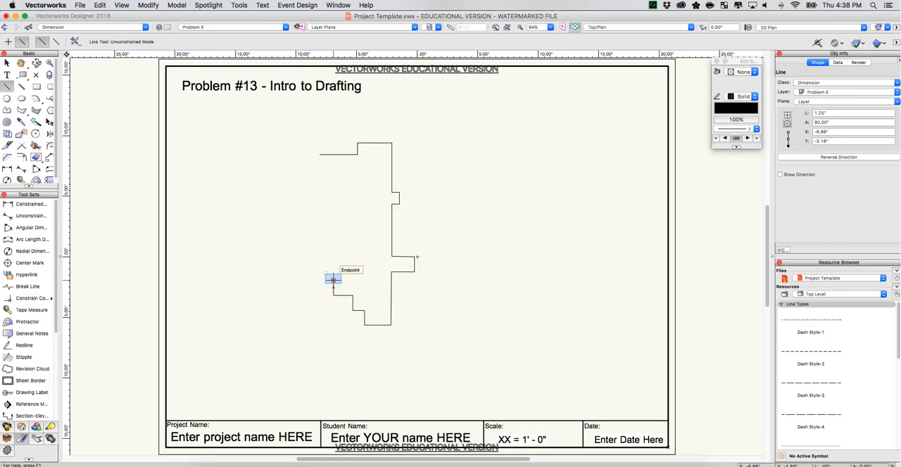
click(334, 280)
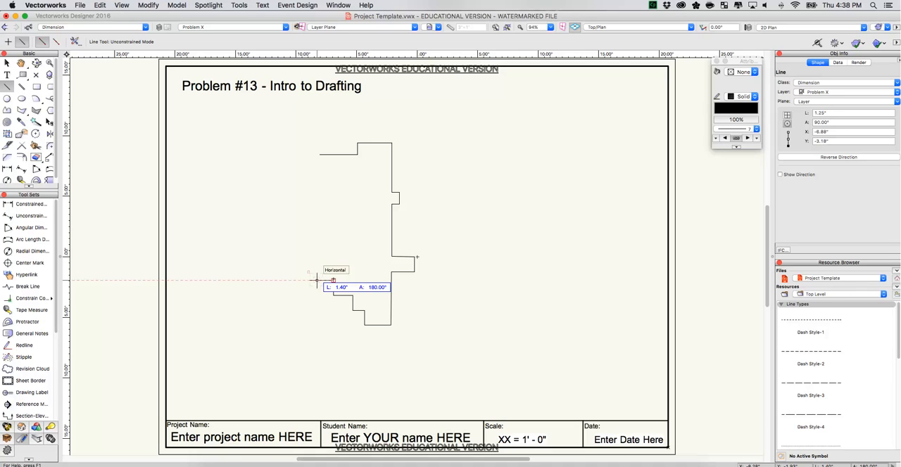
key(Tab)
text(1.23)
key(Return)
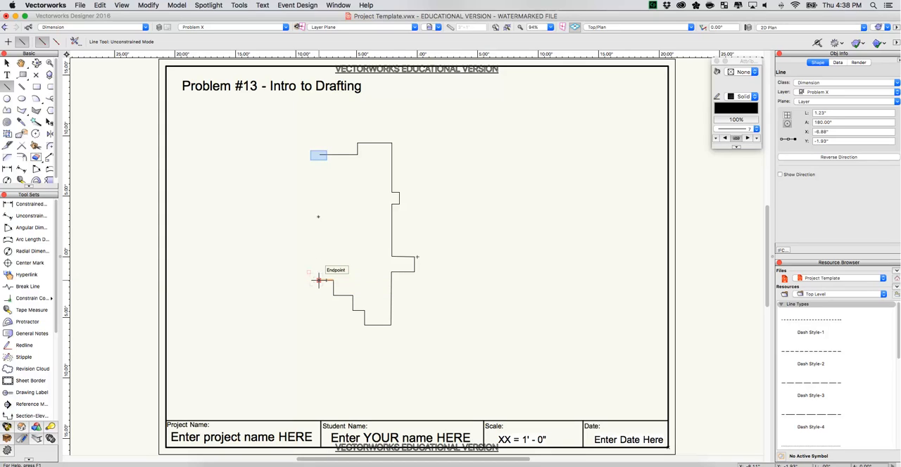
Check the outline's open ends with a trial line and consult the Problem #13 reference drawing in Adobe Acrobat, returning to Vectorworks.
click(320, 155)
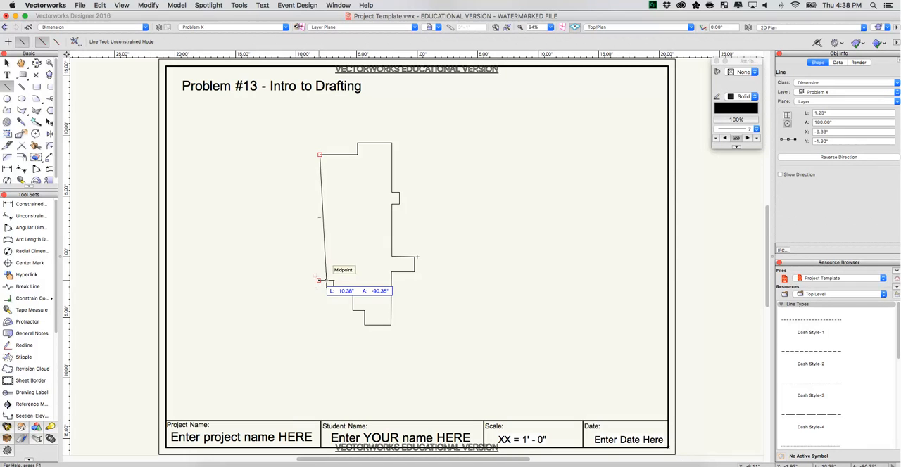
click(7, 63)
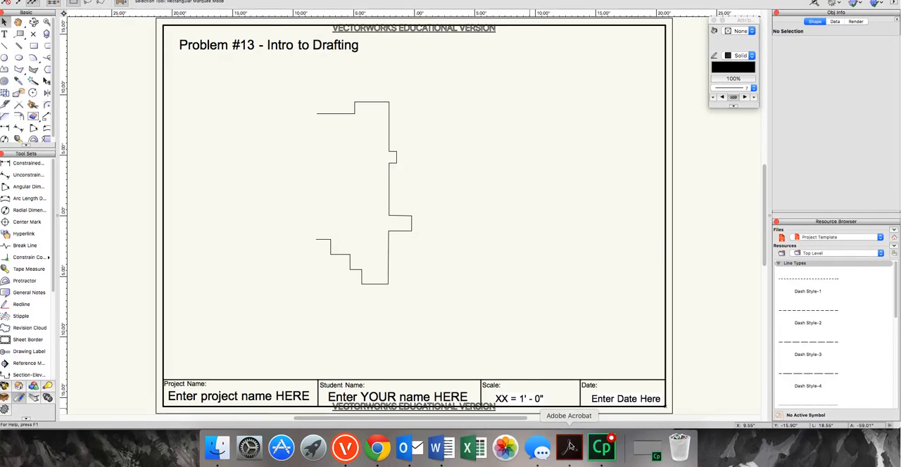
click(569, 447)
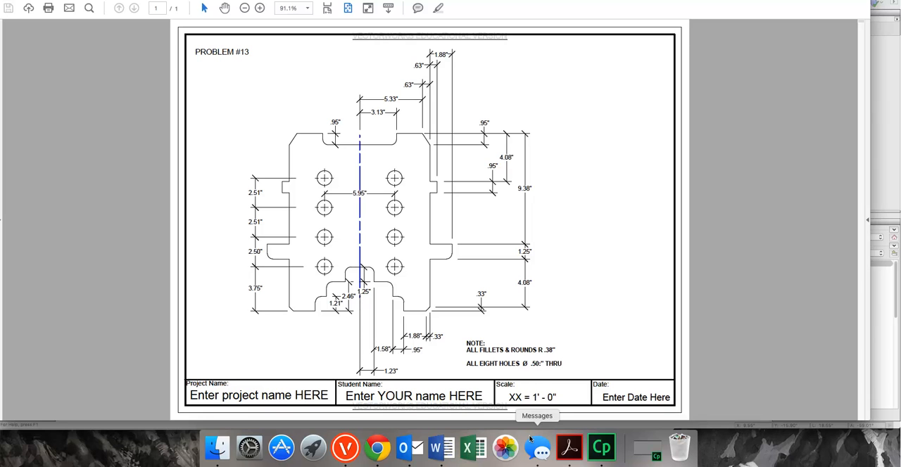
click(344, 451)
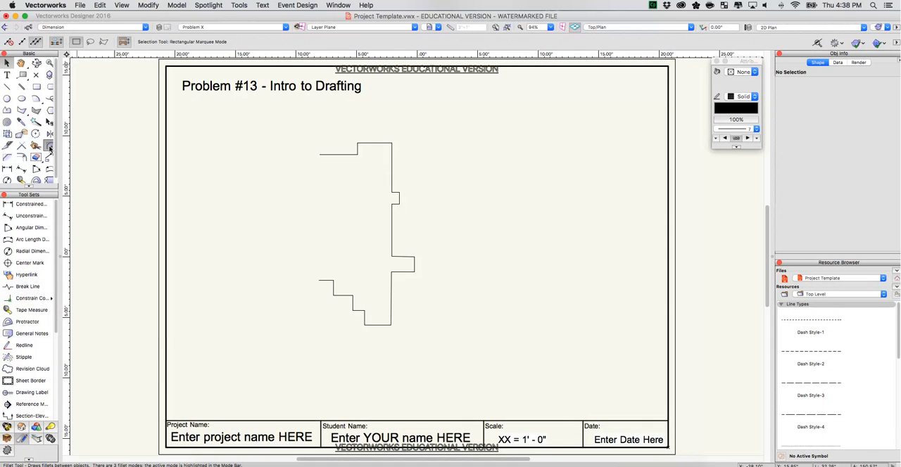
Set the trimming Fillet tool's radius to 0.38 in and round the inner corner of the plate's top notch.
click(49, 146)
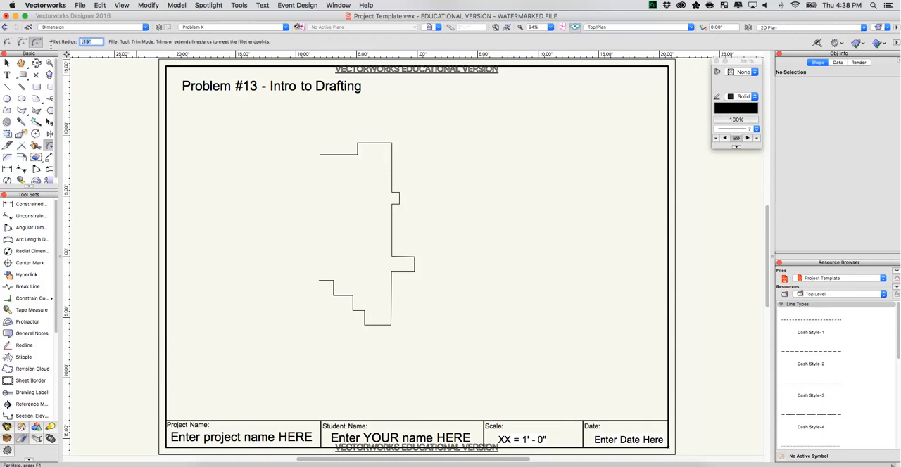
text(38)
key(Return)
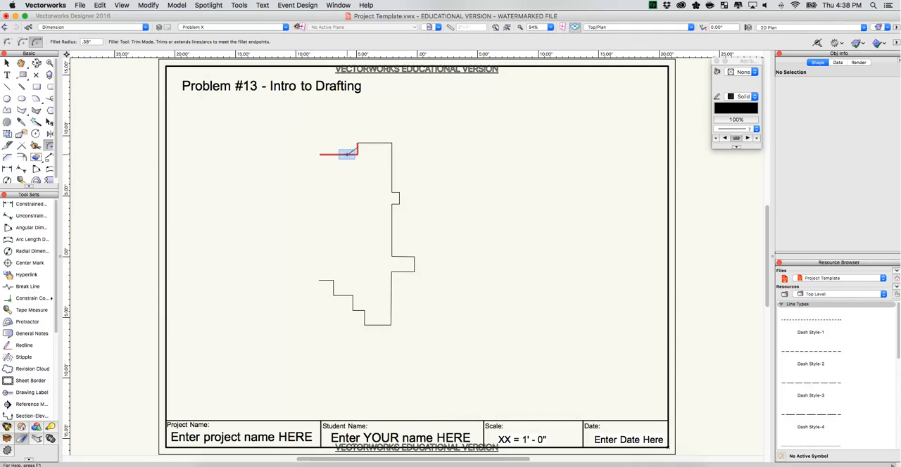
click(348, 153)
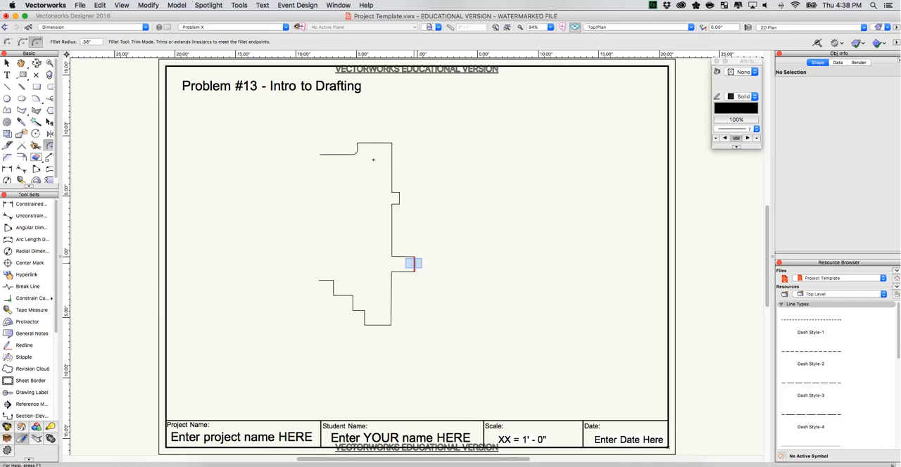
Round the lower outer corner of the right side tab and the outer corners of the three lower steps with the 0.38 in fillet.
click(413, 264)
click(404, 272)
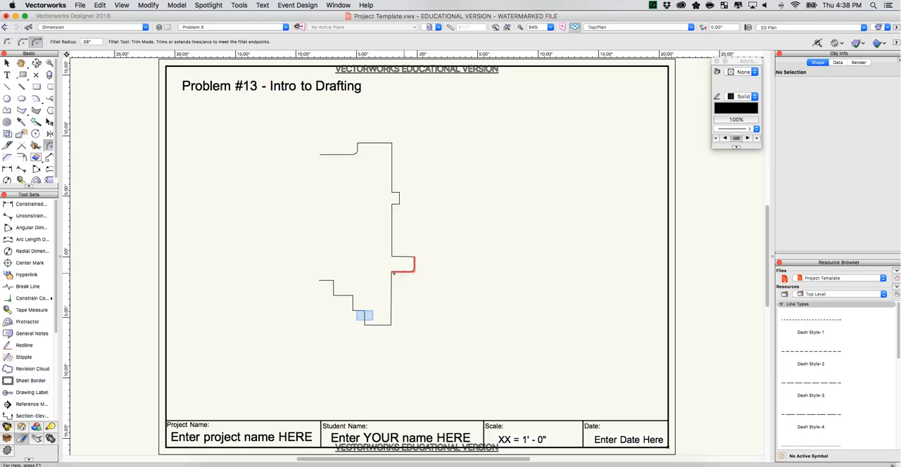
click(364, 317)
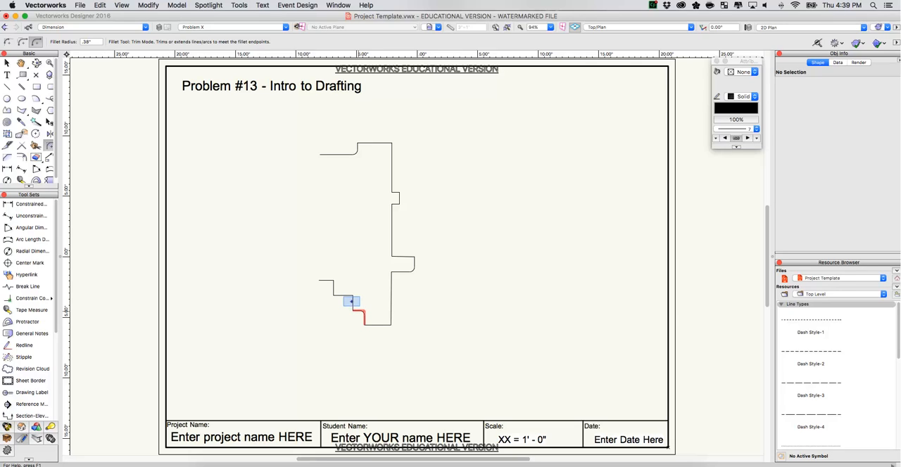
click(352, 301)
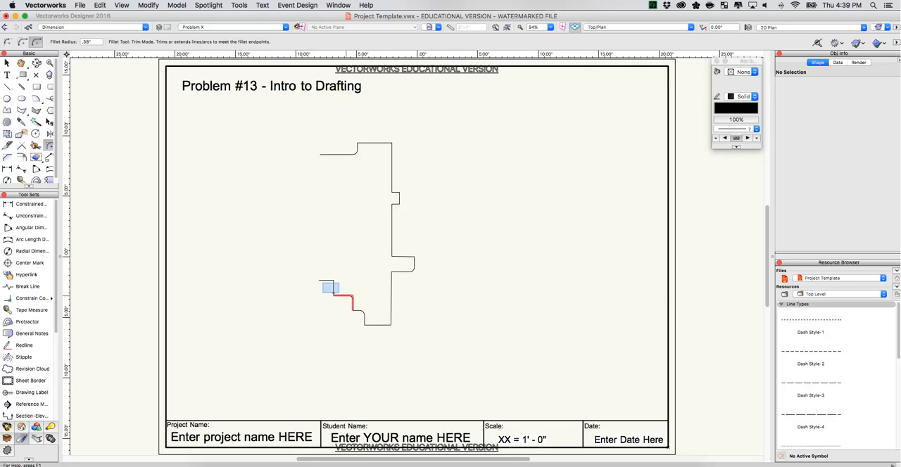
click(330, 288)
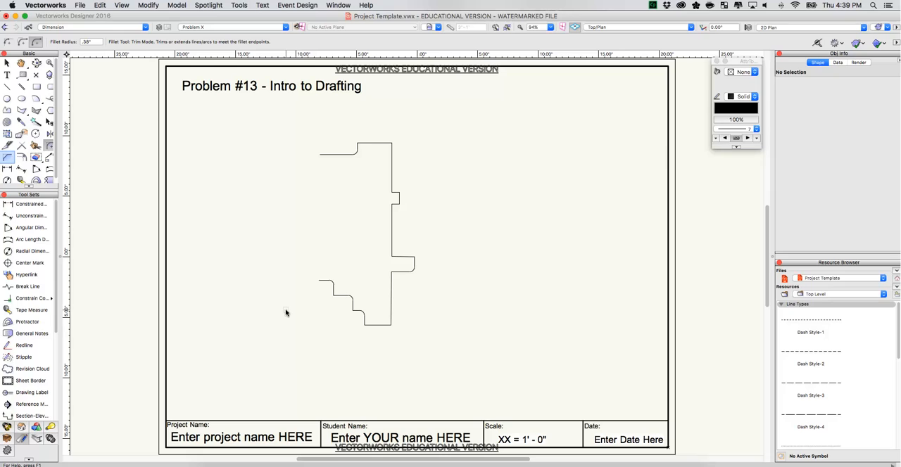
Chamfer the plate's lower-right corner in trim mode with both line distances set to 0.33 in.
click(7, 159)
click(106, 42)
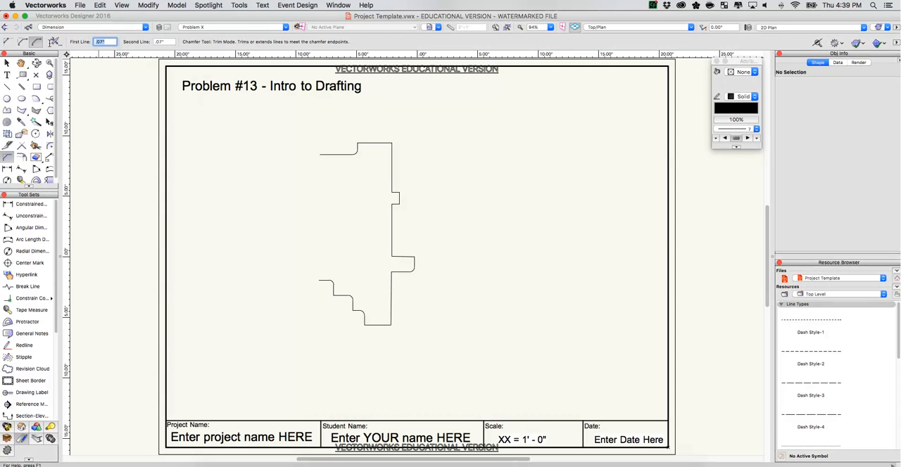
key(BackSpace)
text(.33)
key(Tab)
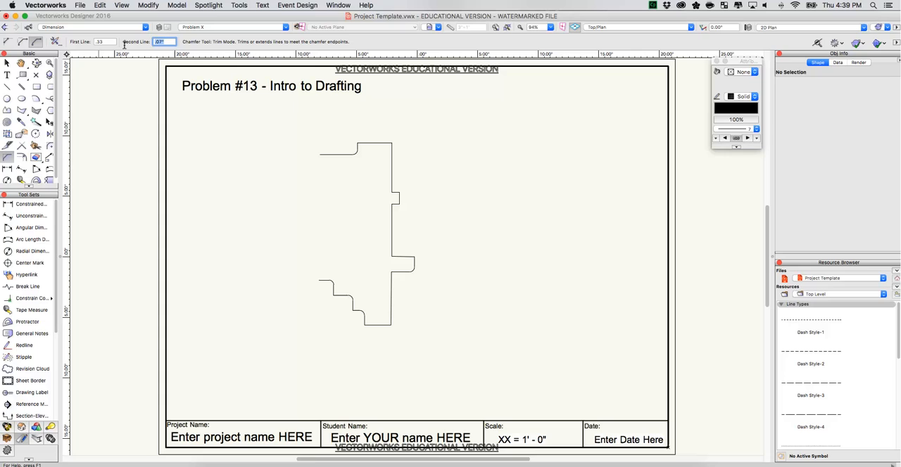
text(.33)
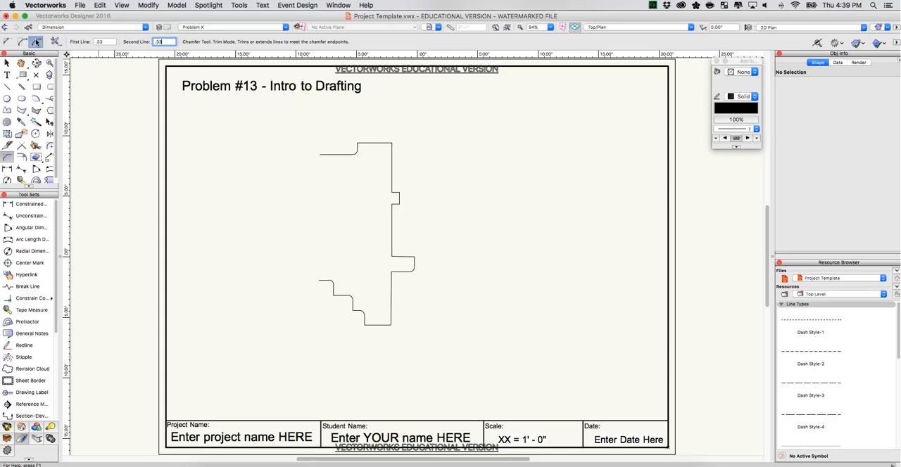
click(37, 43)
click(378, 324)
click(391, 314)
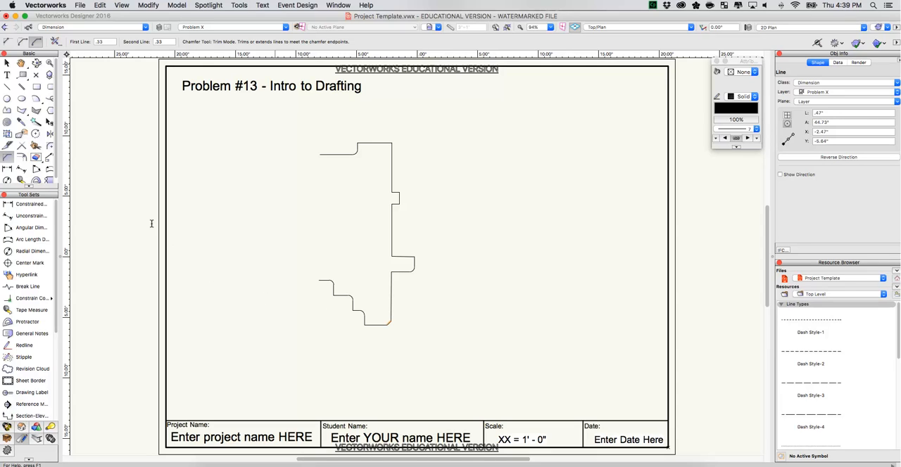
Chamfer the plate's upper-right corner with a first line distance of 0.63 in and a second of 0.95 in.
double_click(98, 41)
double_click(97, 41)
double_click(162, 41)
text(.95)
key(Return)
click(372, 145)
click(391, 164)
click(305, 128)
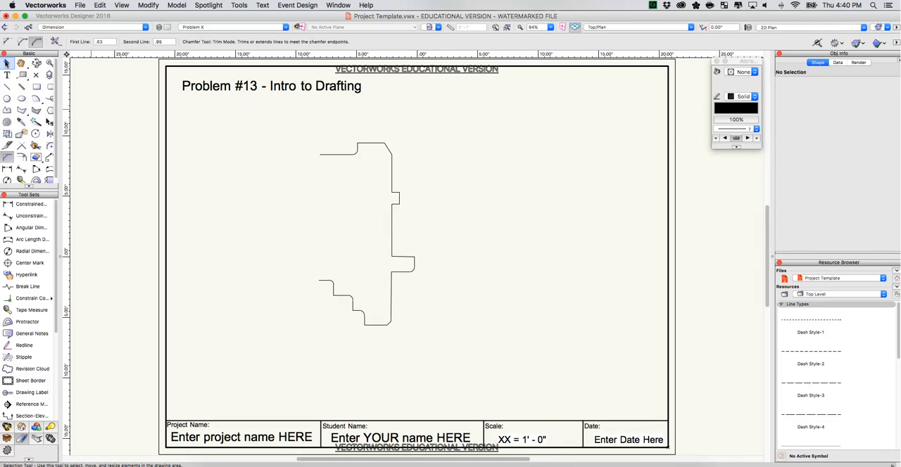
Mirror a duplicate of the whole half outline across a vertical axis through the open end of the top notch, and clear the selection.
click(8, 63)
drag(430, 296, 459, 414)
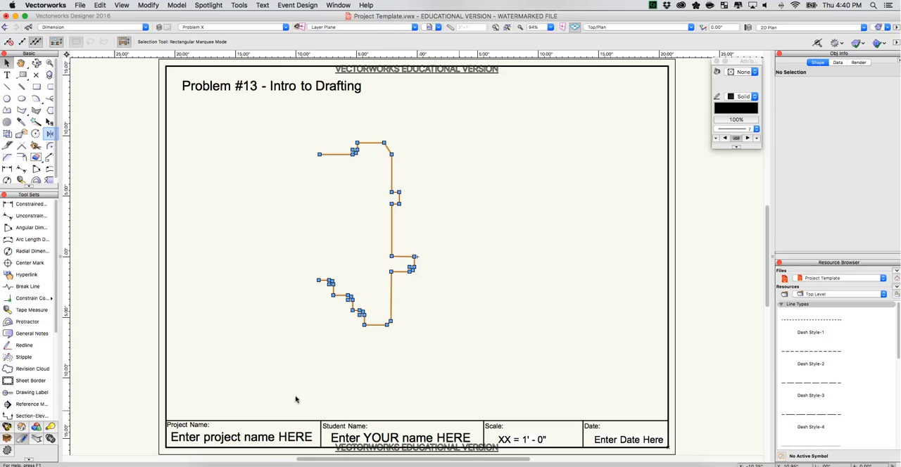
click(49, 135)
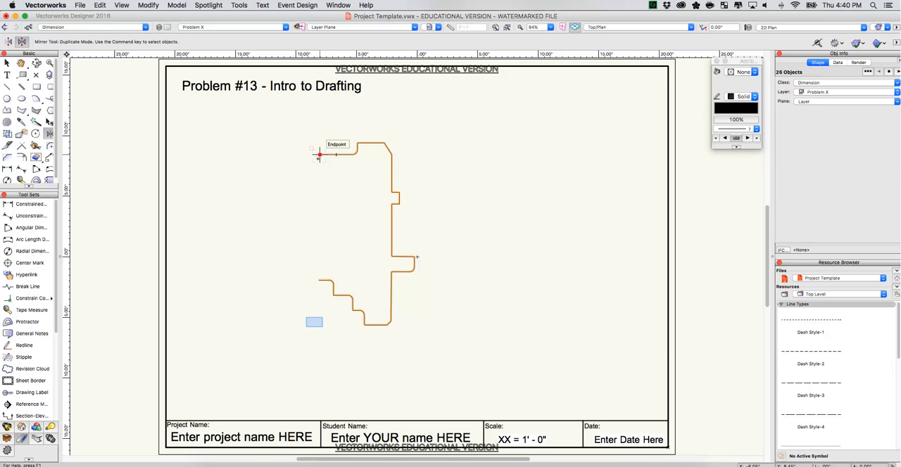
click(319, 154)
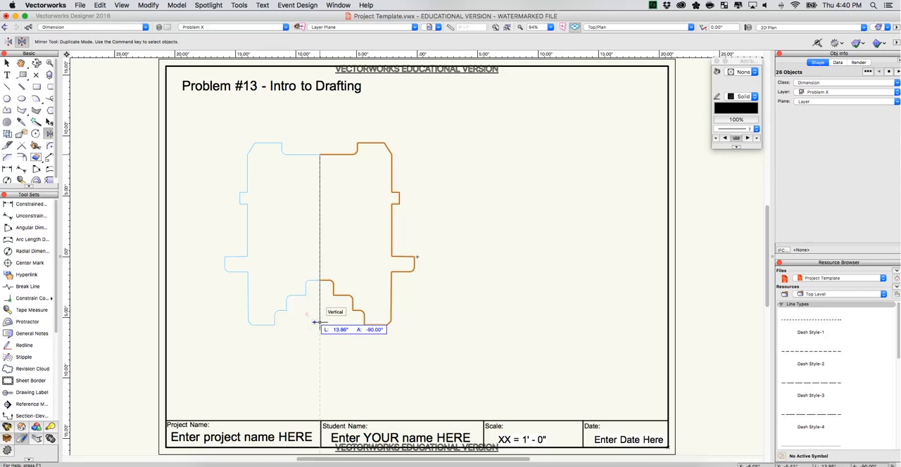
click(320, 321)
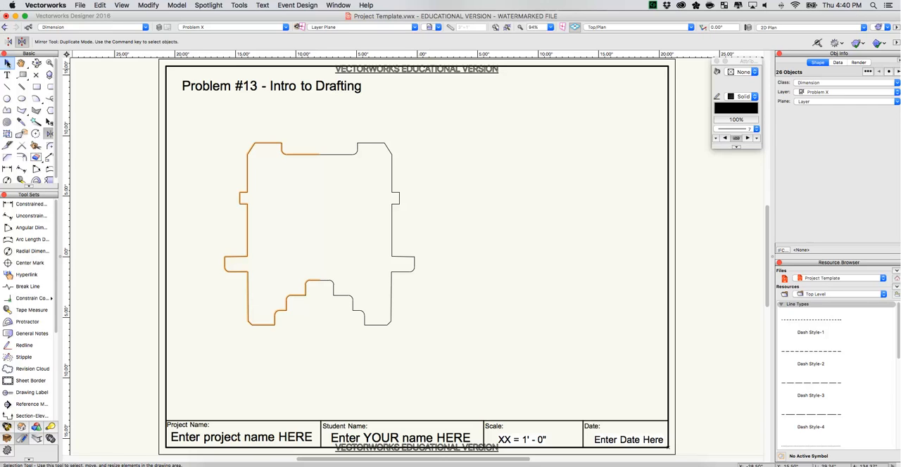
click(6, 62)
click(237, 100)
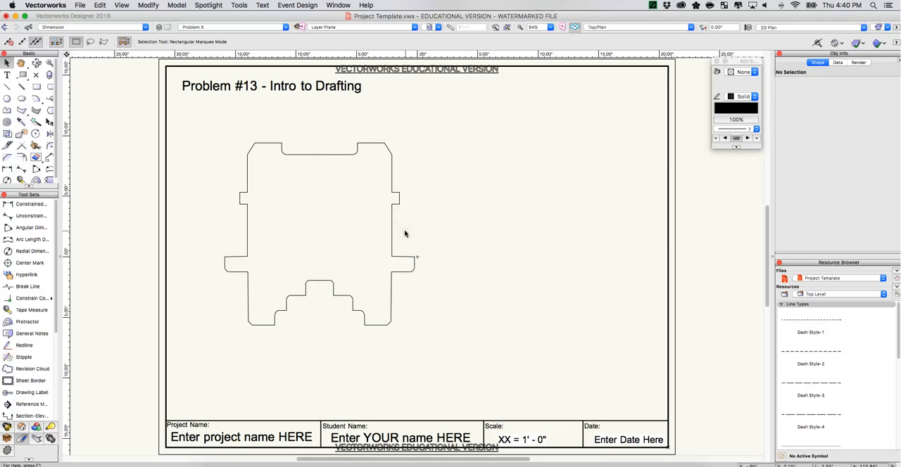
Draw a vertical centerline from the midpoint of the top notch to below the plate and extend it above the outline, about 20.28 in overall.
key(2)
key(x)
click(8, 86)
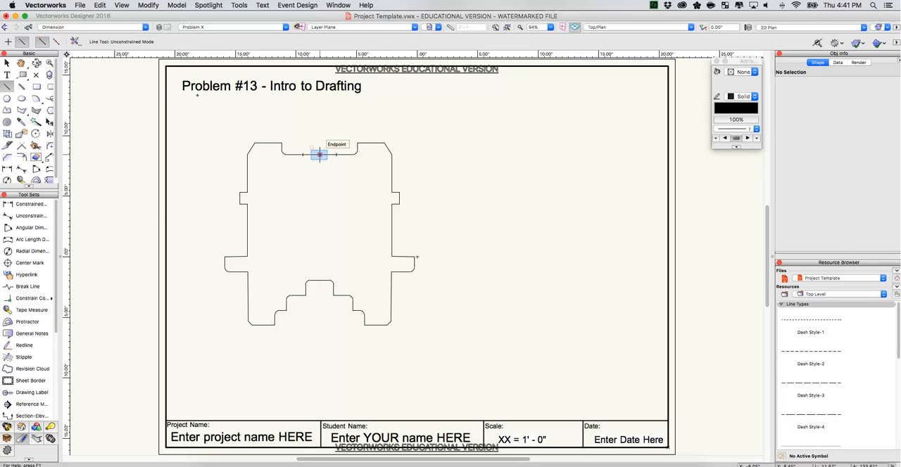
click(320, 154)
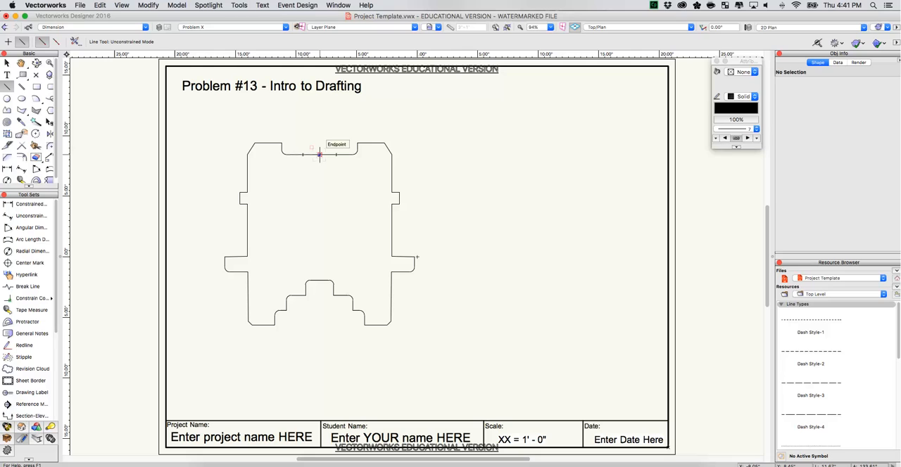
click(320, 359)
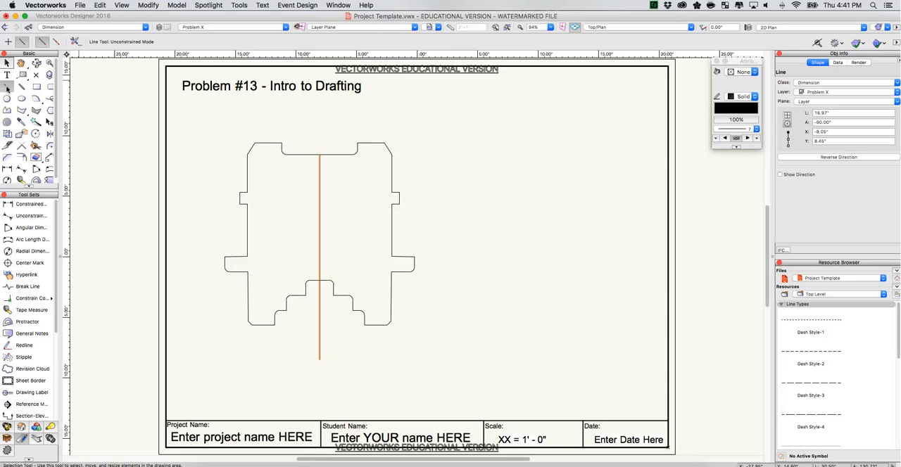
click(5, 63)
drag(319, 154, 320, 114)
Draw a 5.95 in horizontal construction line and move it by its midpoint onto the top end of the centerline.
click(8, 86)
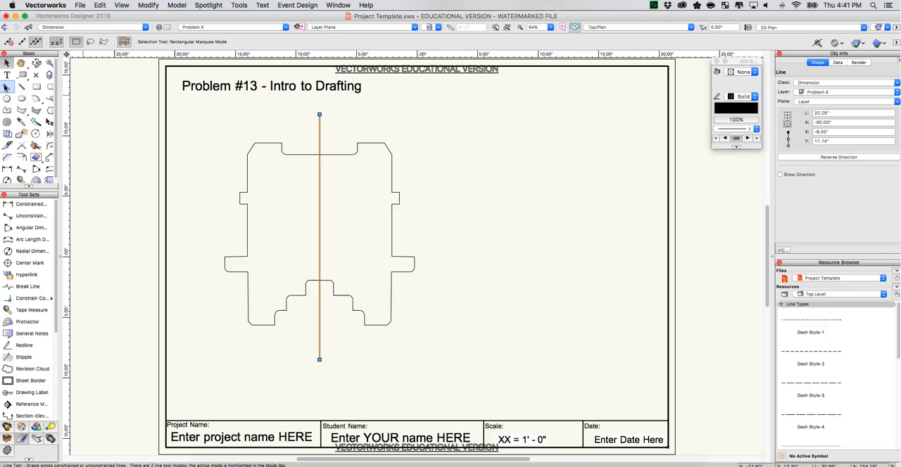
drag(397, 113, 501, 113)
click(838, 112)
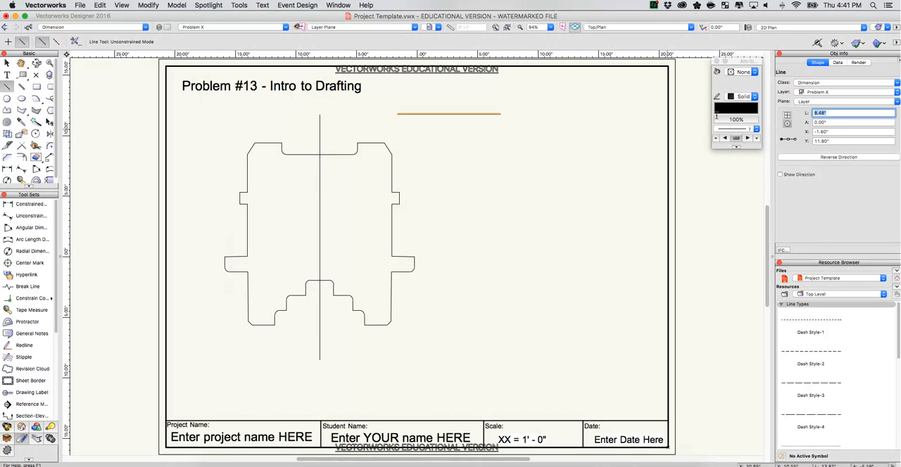
text(5.95)
key(Return)
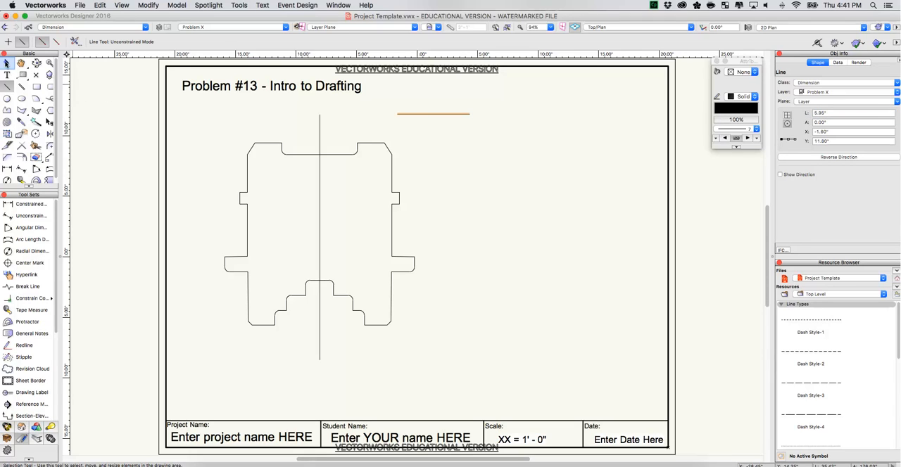
click(7, 62)
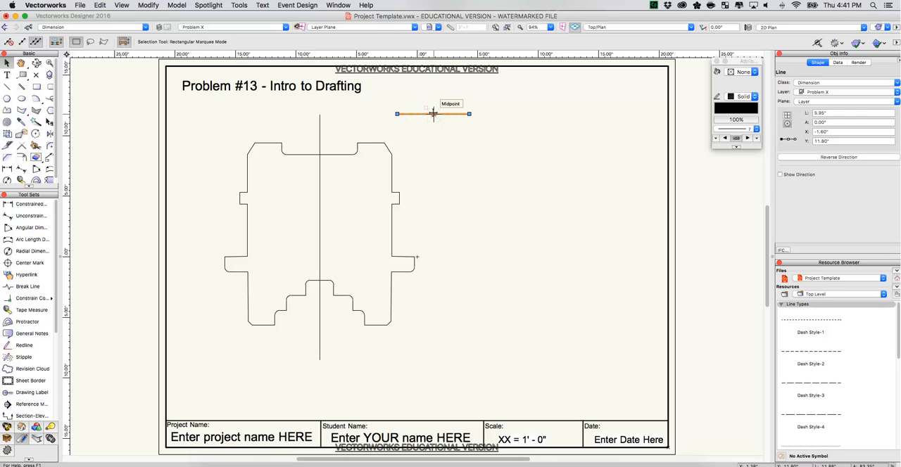
drag(434, 114, 320, 114)
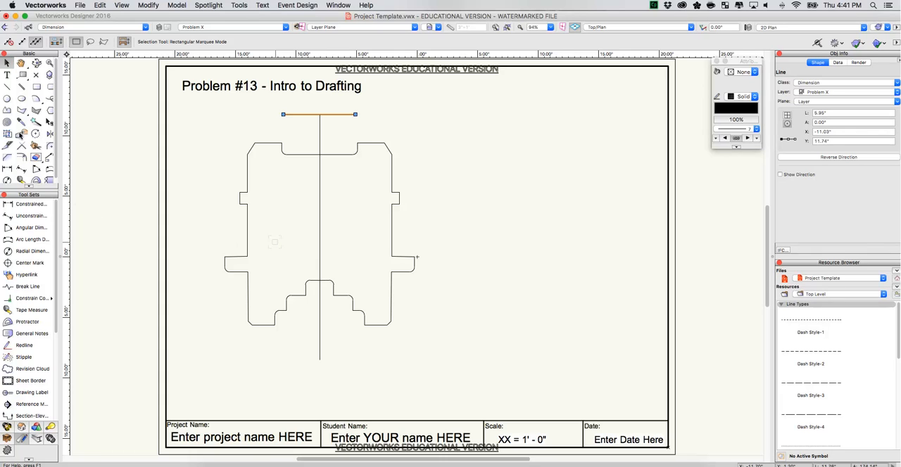
Draw a vertical guide line about 17.48 in long from the left end of the horizontal construction line down to the plate's bottom edge level.
click(7, 86)
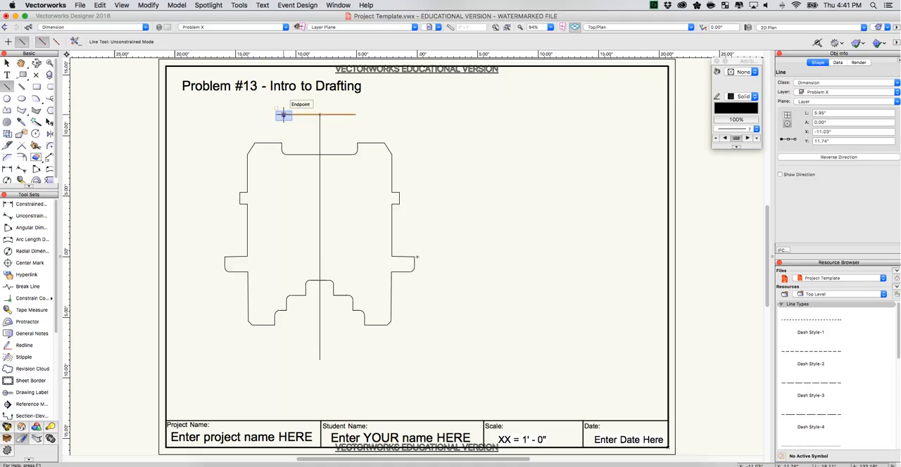
click(283, 115)
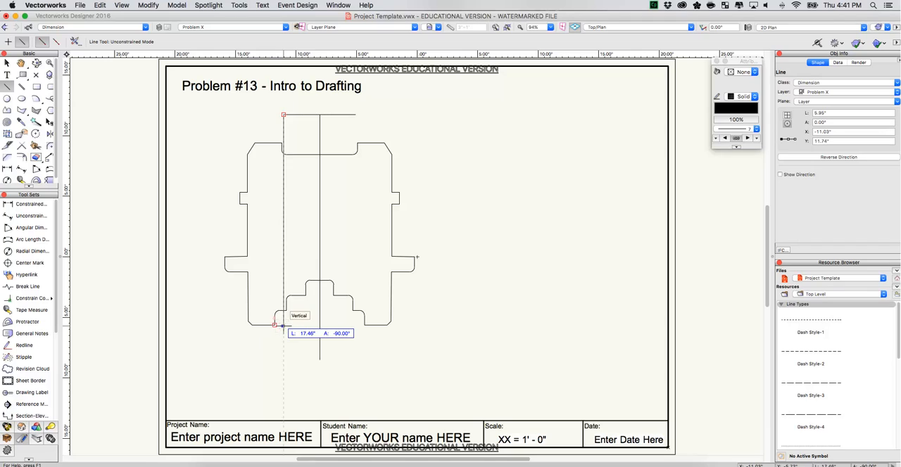
click(283, 324)
key(x)
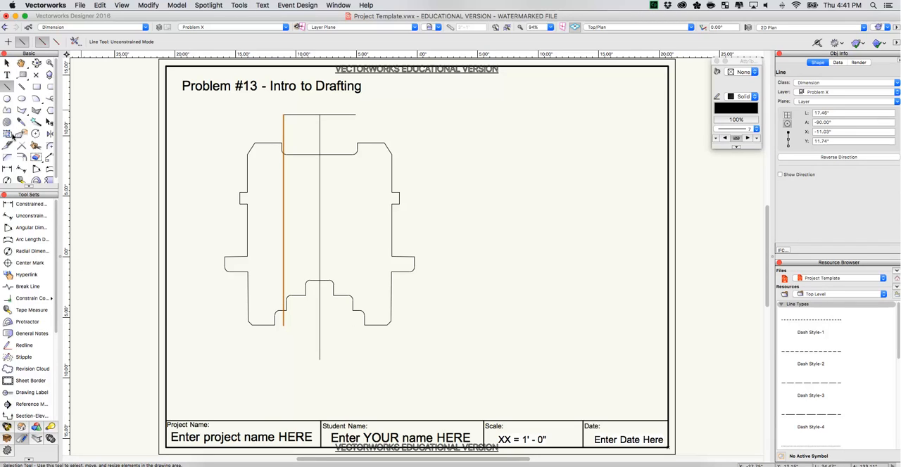
Delete the horizontal construction line and the vertical centerline, keeping the left vertical guide line.
click(7, 62)
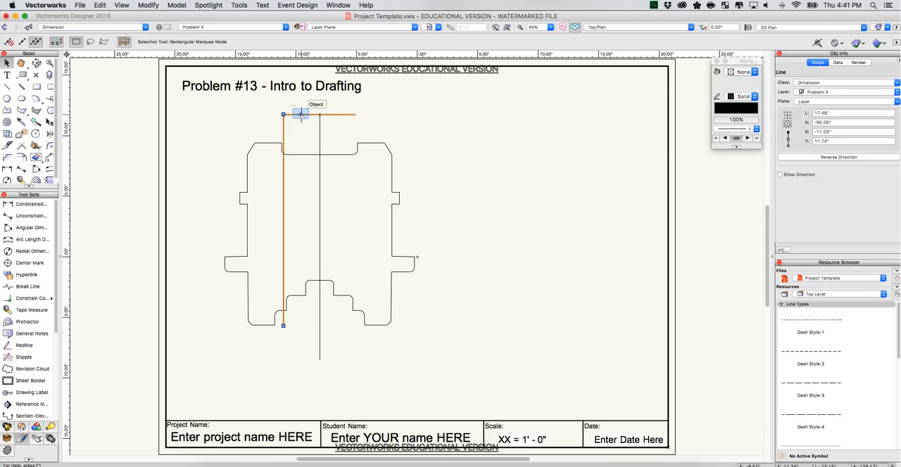
click(298, 114)
key(Delete)
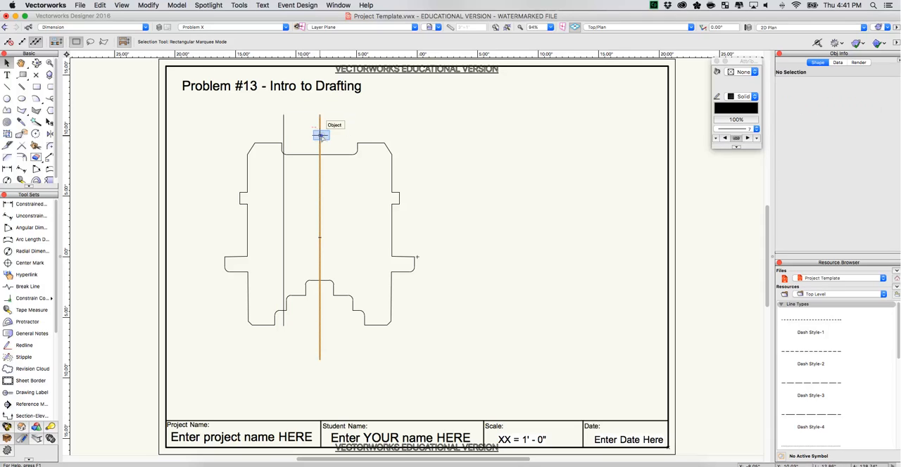
click(320, 136)
key(Delete)
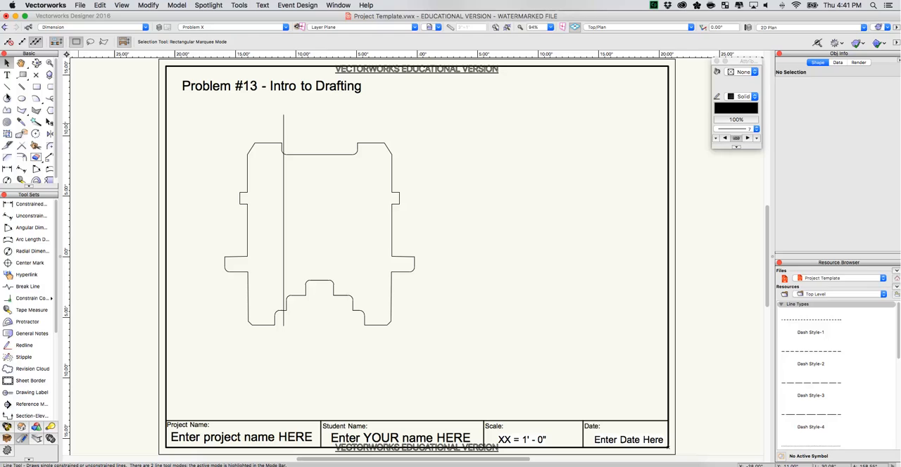
Draw a 3.75 in vertical line upward from the guide line's lower end and decline the backup copy.
click(6, 87)
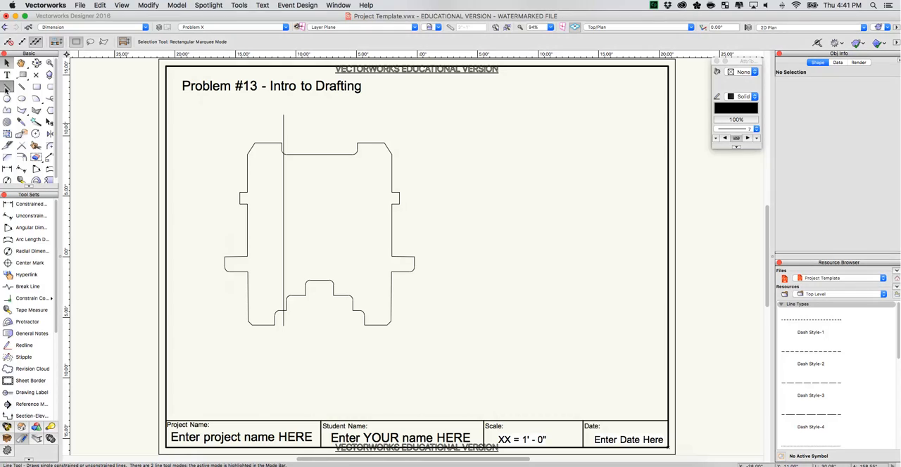
click(283, 325)
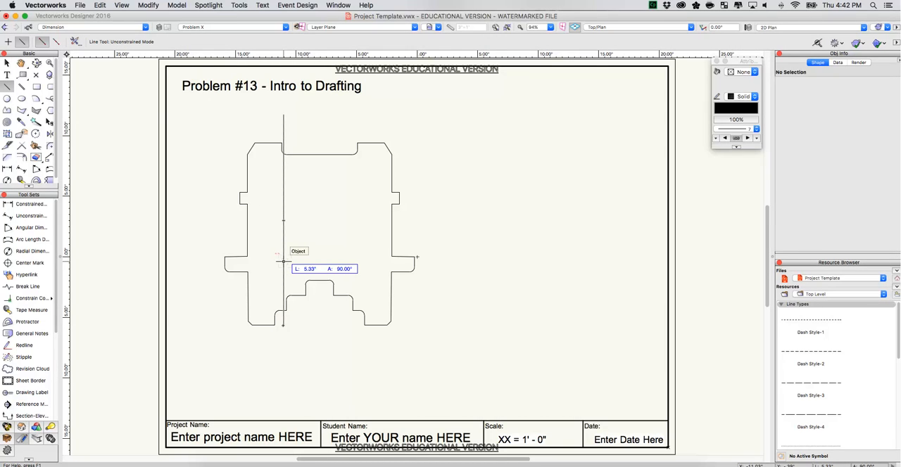
key(Tab)
text(3.75)
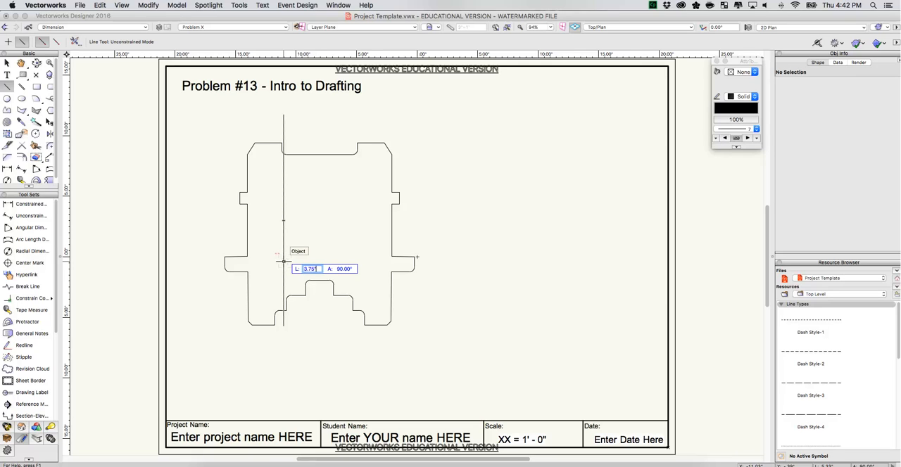
key(Tab)
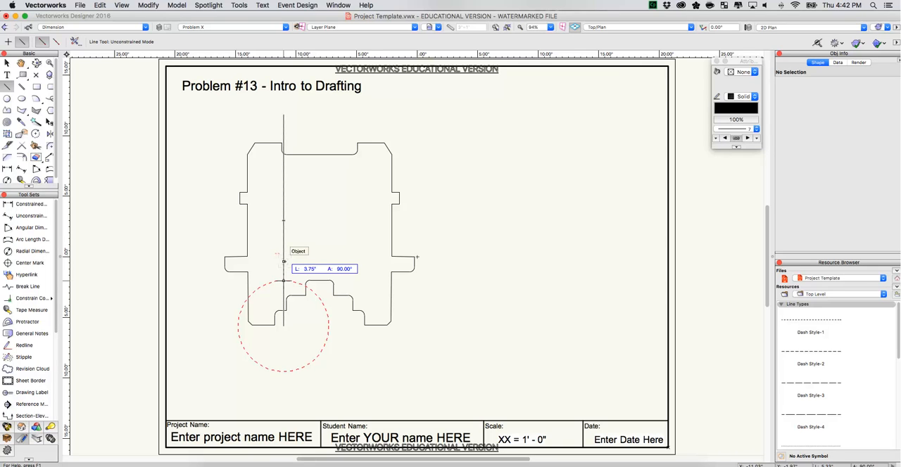
click(283, 261)
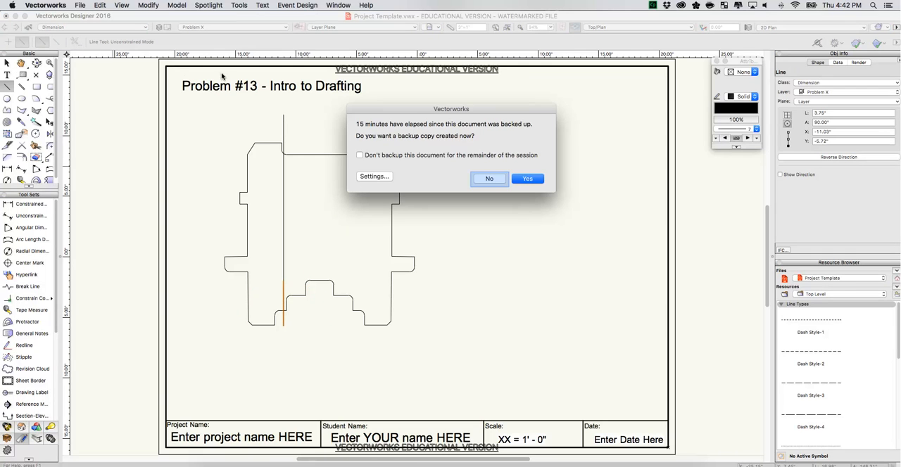
click(490, 178)
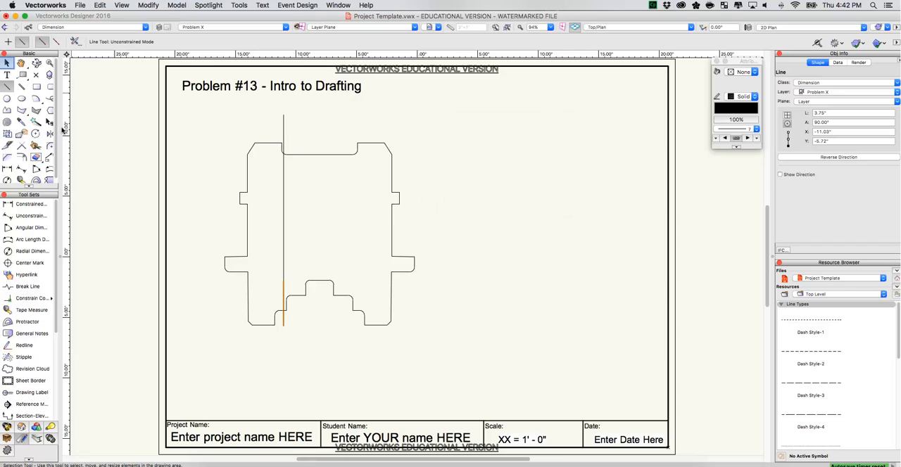
Delete the long vertical guide line, keeping the 3.75 in line at the plate's lower left.
click(7, 63)
click(283, 179)
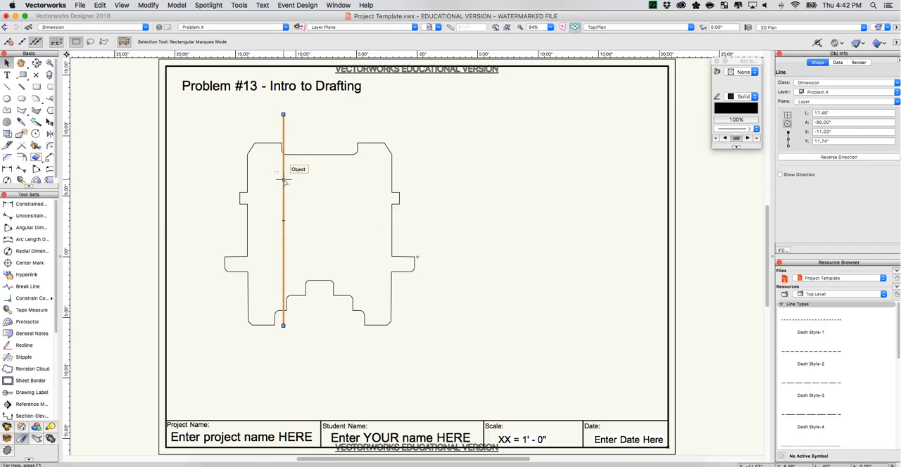
key(Delete)
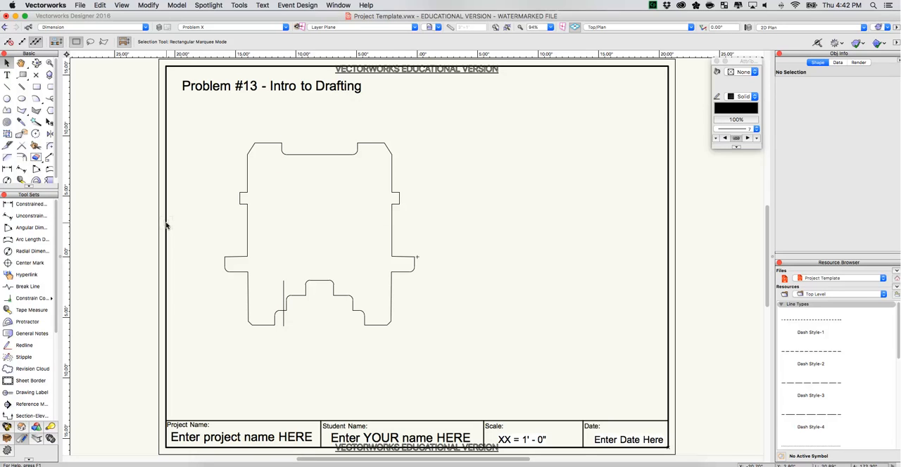
Draw a circle about 2.42 in in diameter in the empty space left of the plate.
key(6)
click(7, 99)
click(195, 172)
click(205, 182)
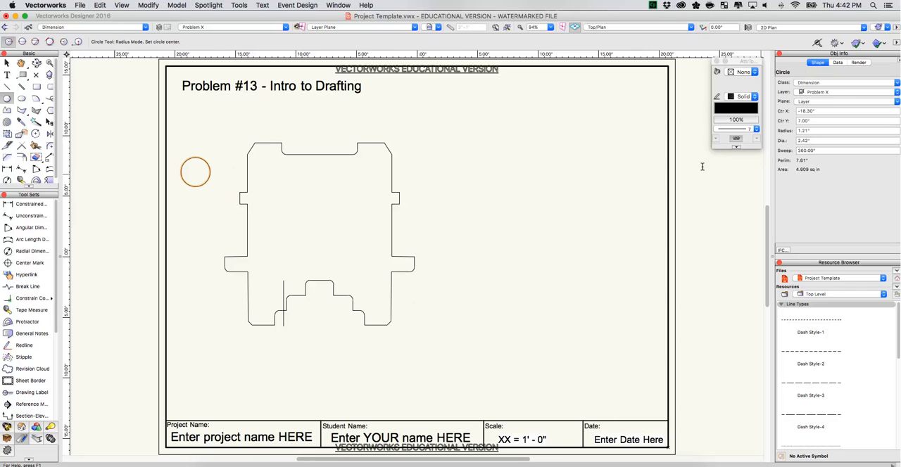
Set the new circle's diameter to 0.5 in.
click(811, 142)
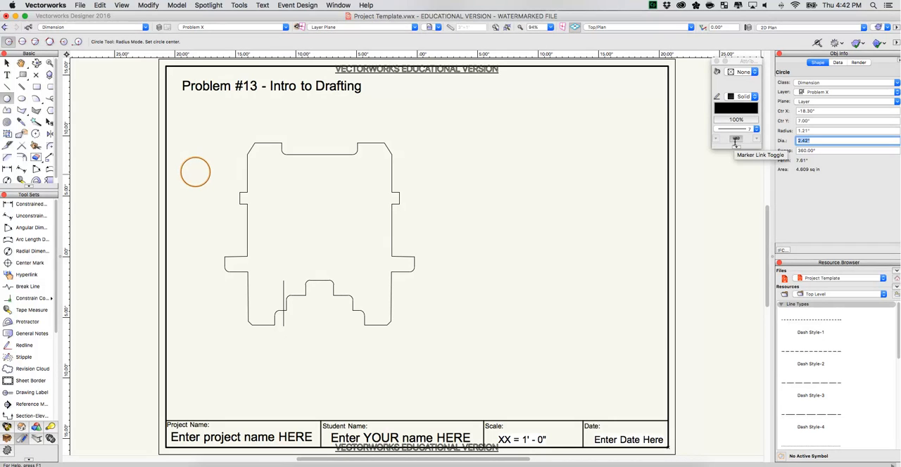
text(.5)
key(Return)
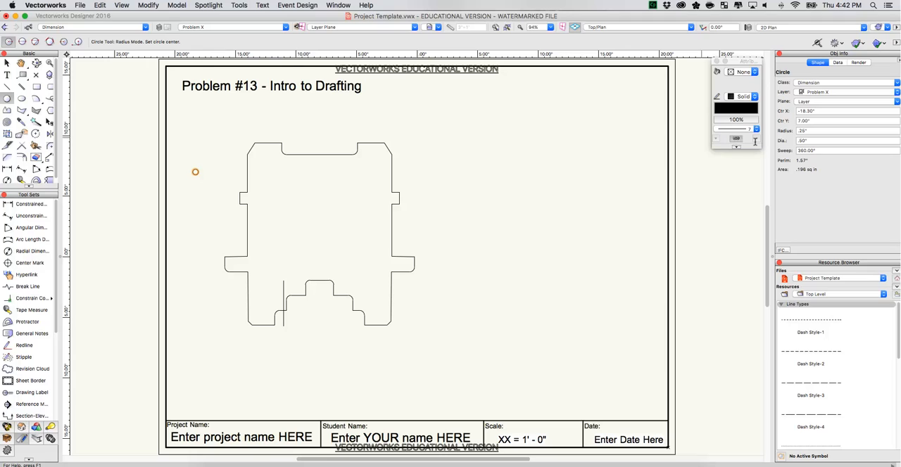
Set the circle's diameter to 1 in.
click(813, 141)
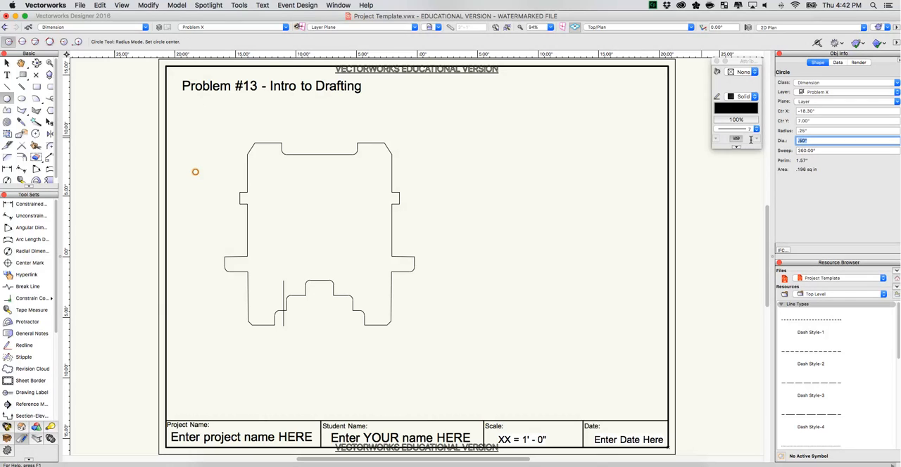
text(1)
key(Return)
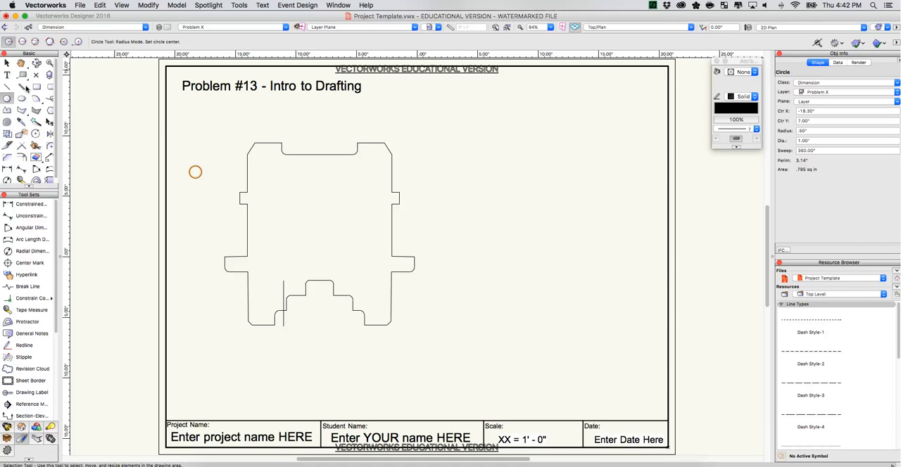
Move the circle by its center onto the upper end of the 3.75 in line and delete that line.
click(7, 63)
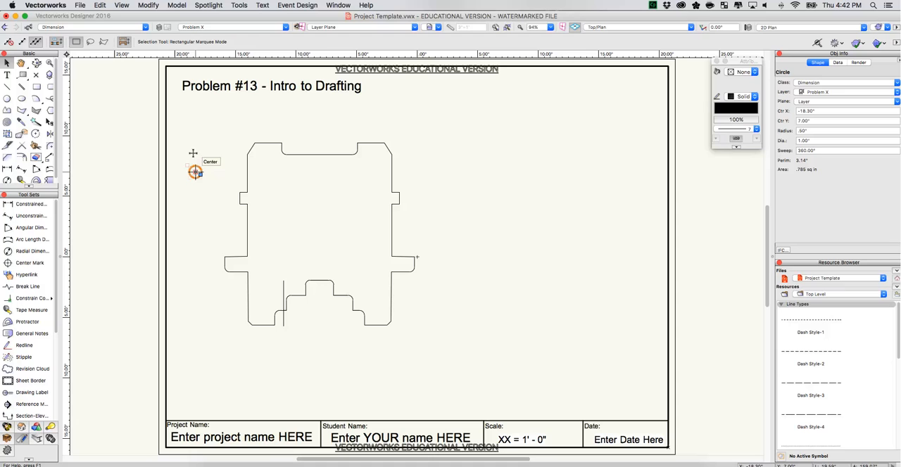
drag(195, 172, 284, 281)
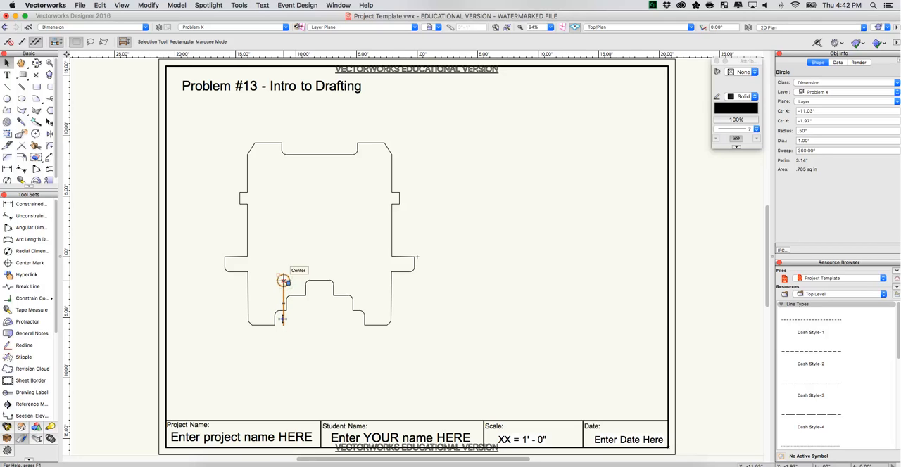
click(281, 315)
key(Delete)
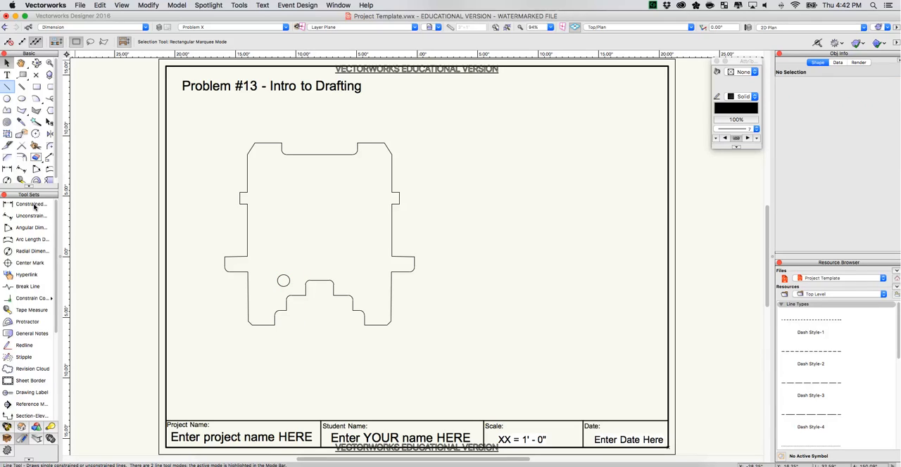
Draw a 2.5 in vertical line upward from the circle's center.
click(7, 87)
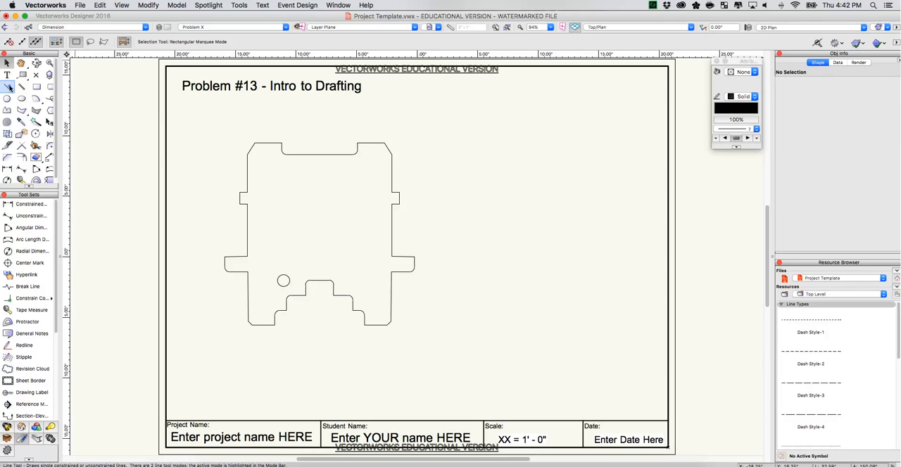
click(283, 281)
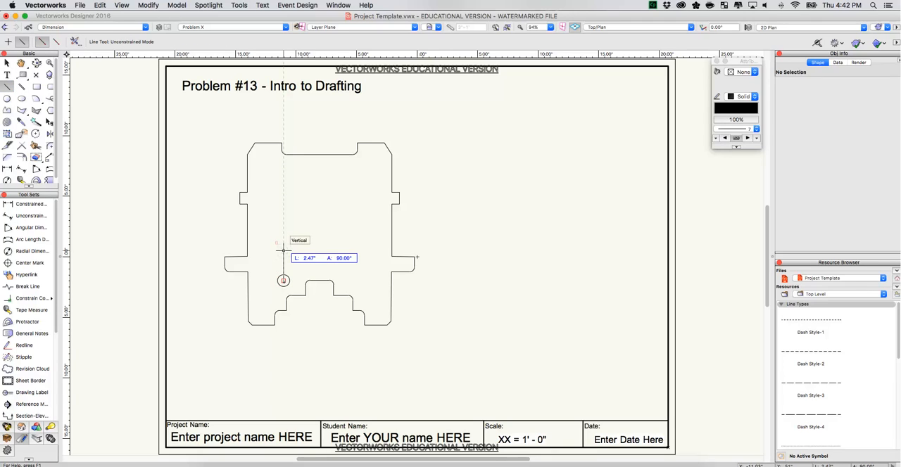
key(Tab)
text(2)
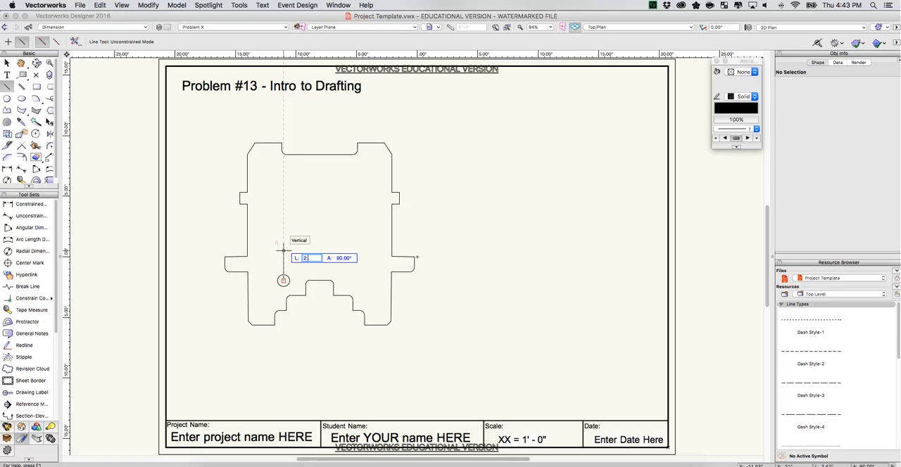
text(.5)
key(Return)
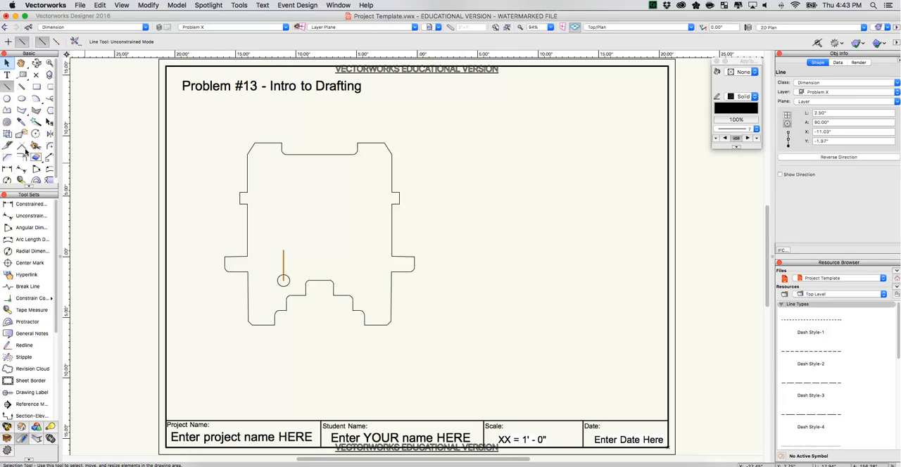
Center a copy of the circle on the 2.5 in line's upper end, leaving a spare copy beside the plate, and delete the line.
click(7, 64)
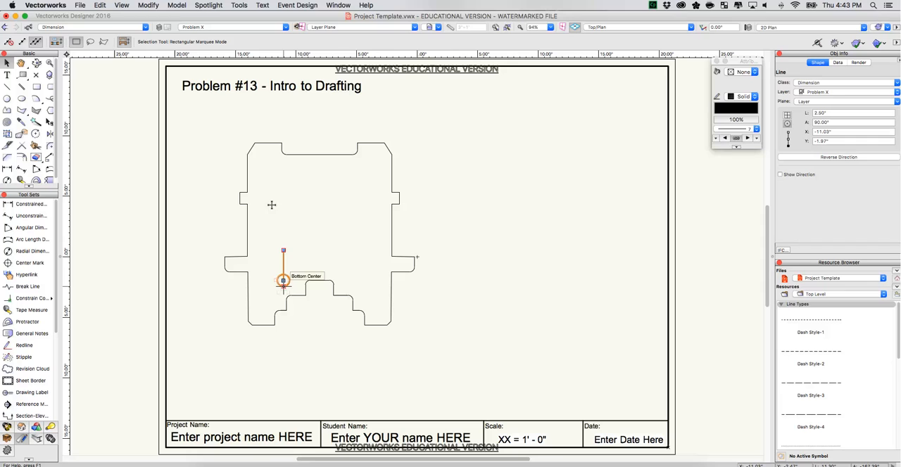
drag(283, 280, 283, 251)
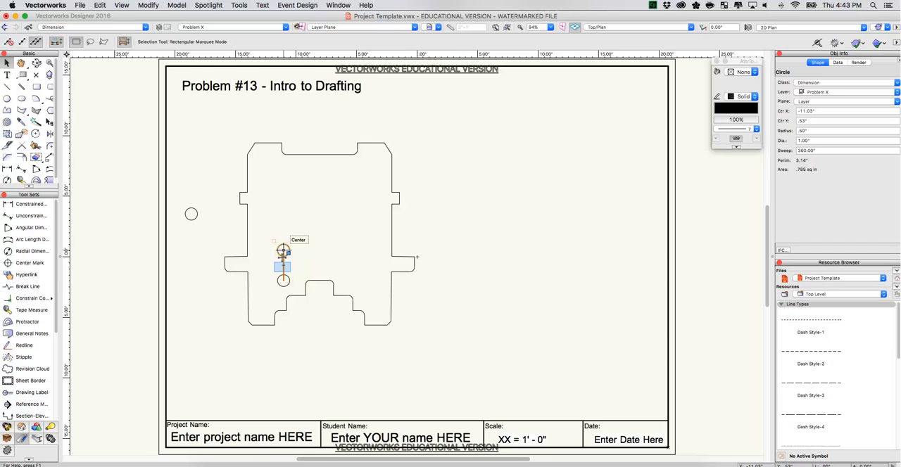
click(283, 266)
key(Delete)
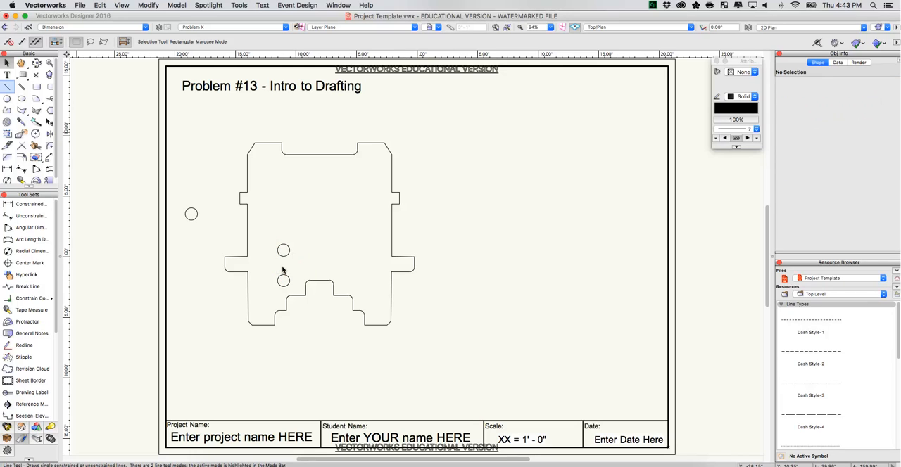
Draw a 2.51 in vertical line upward from the second circle's center and center a copy of the spare circle on its upper end.
click(8, 88)
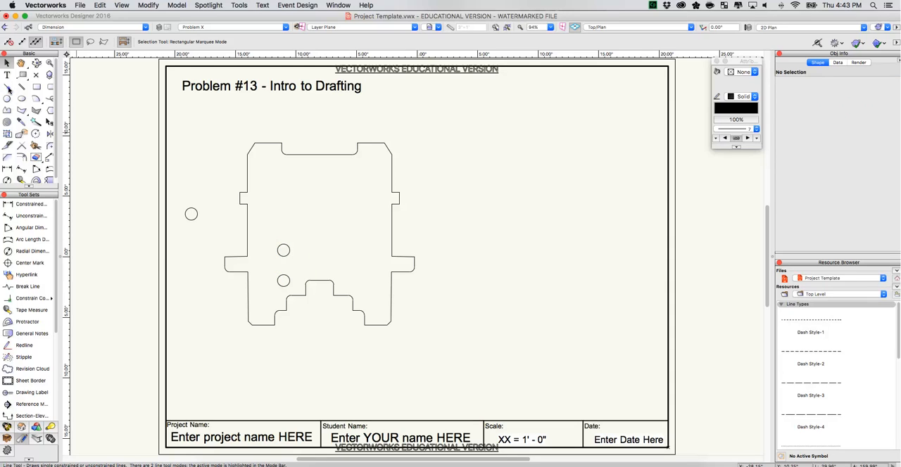
click(283, 249)
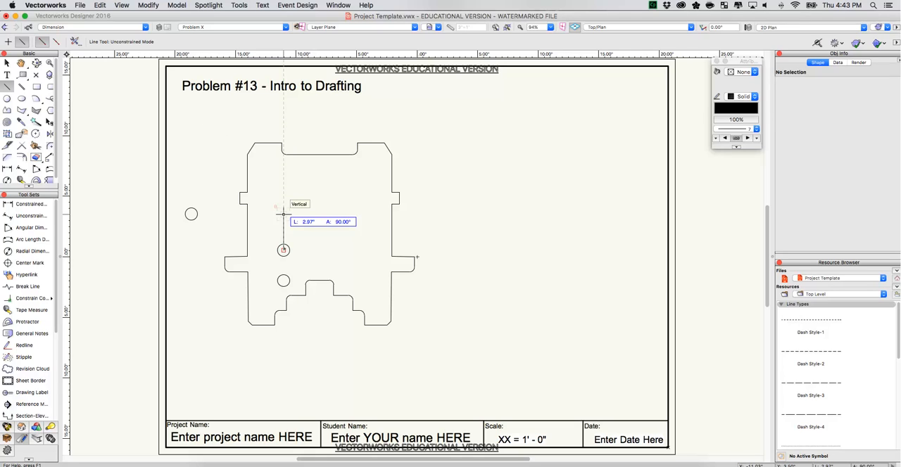
key(Tab)
text(2.51)
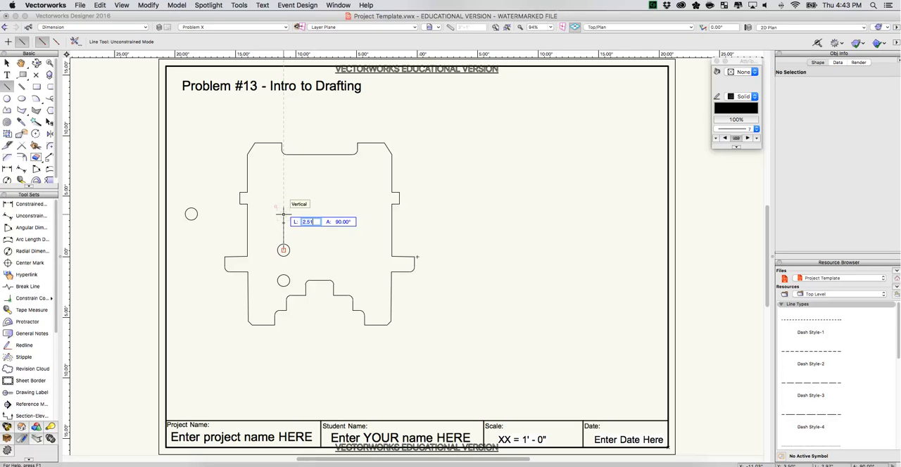
key(Return)
key(x)
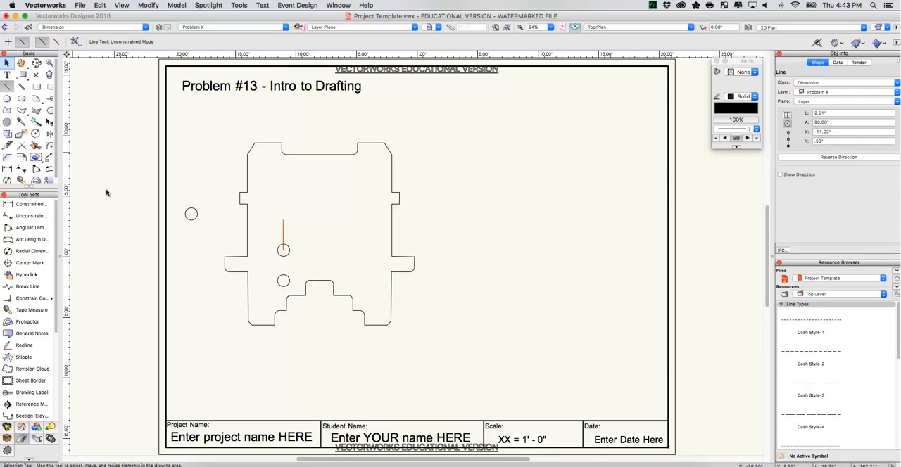
click(7, 64)
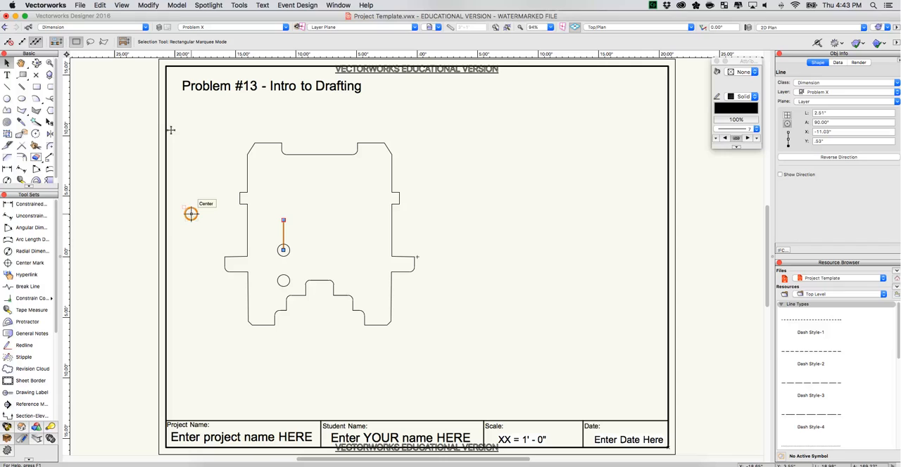
drag(191, 214, 283, 221)
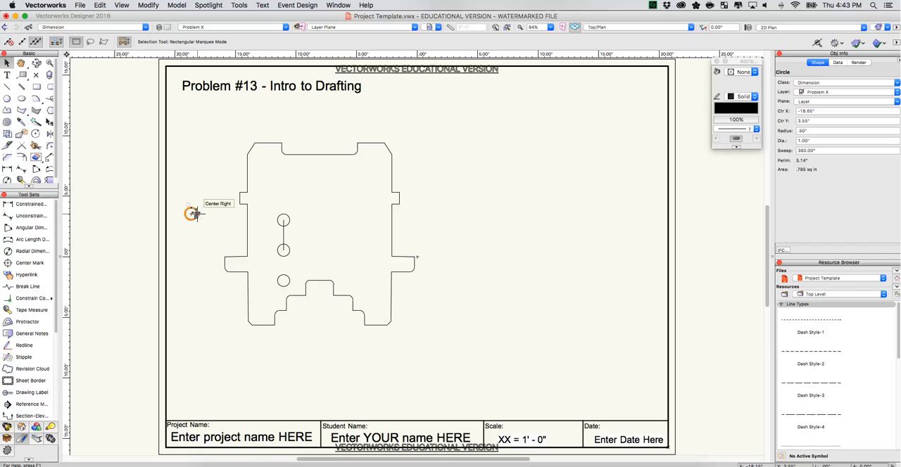
Remove the spare circle, then copy the top circle with its line and place the copied line's lower end on the top circle's center.
click(263, 204)
drag(267, 194, 207, 198)
click(207, 206)
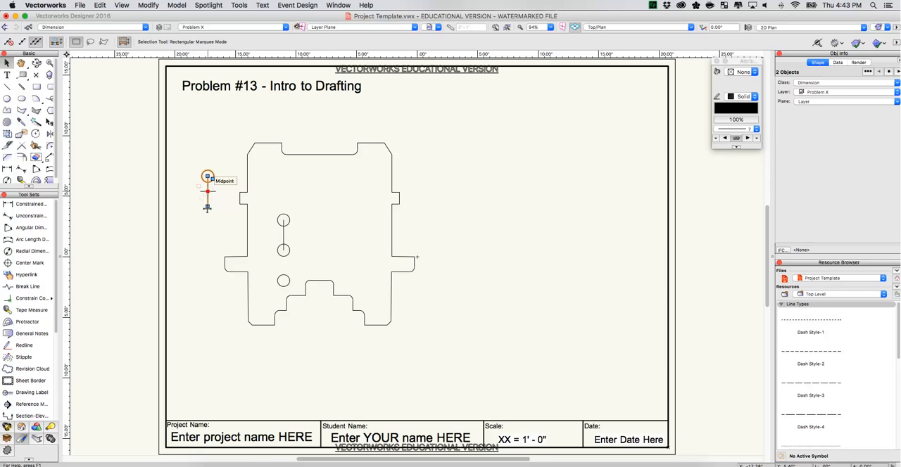
click(283, 220)
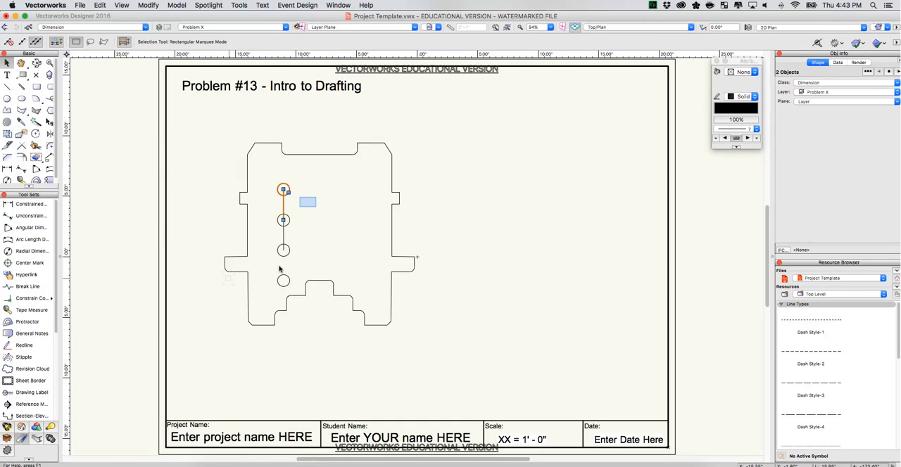
Delete the two vertical construction lines between the upper three circles.
click(281, 204)
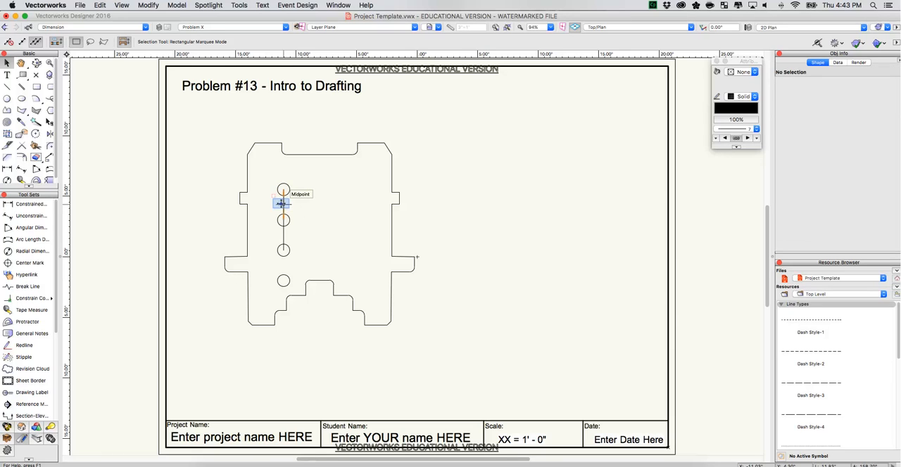
drag(282, 205, 282, 234)
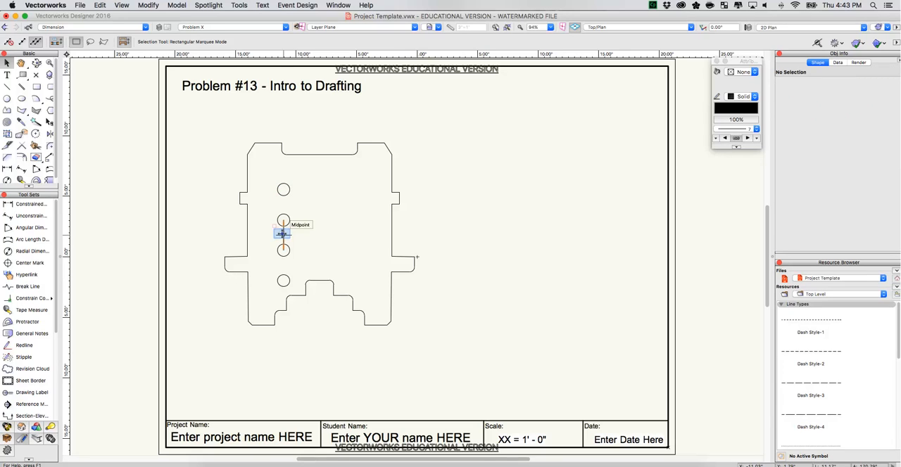
click(282, 235)
key(Delete)
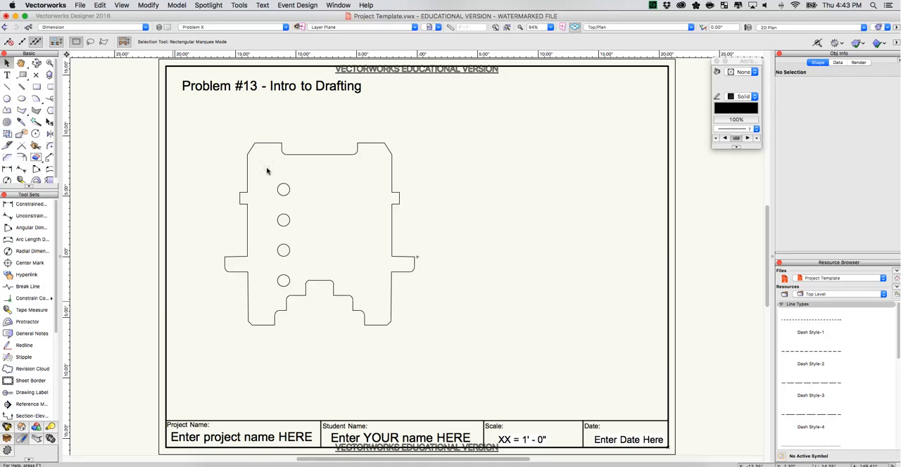
Mirror a duplicate of the four circles across the plate's vertical centerline, starting the axis at the top notch's midpoint.
drag(267, 168, 293, 292)
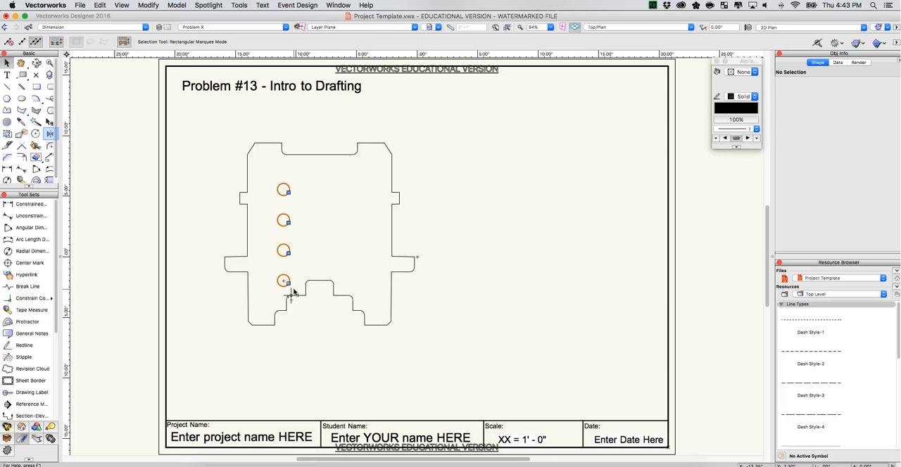
click(50, 133)
click(319, 156)
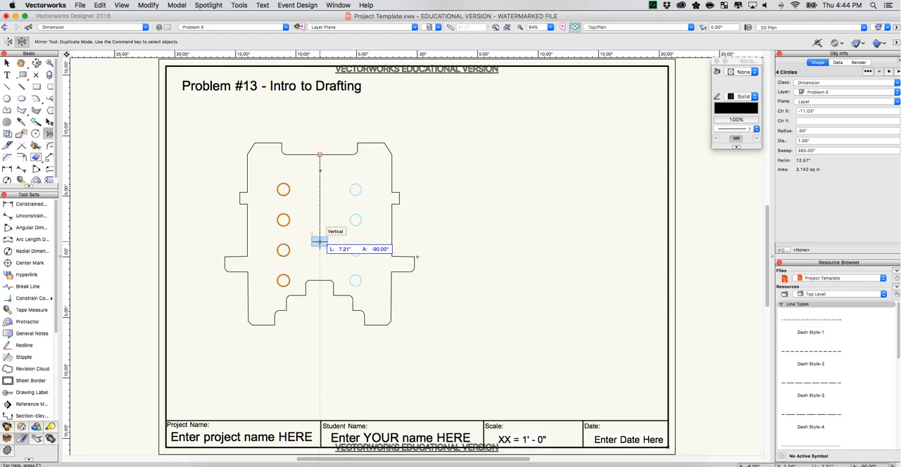
click(320, 241)
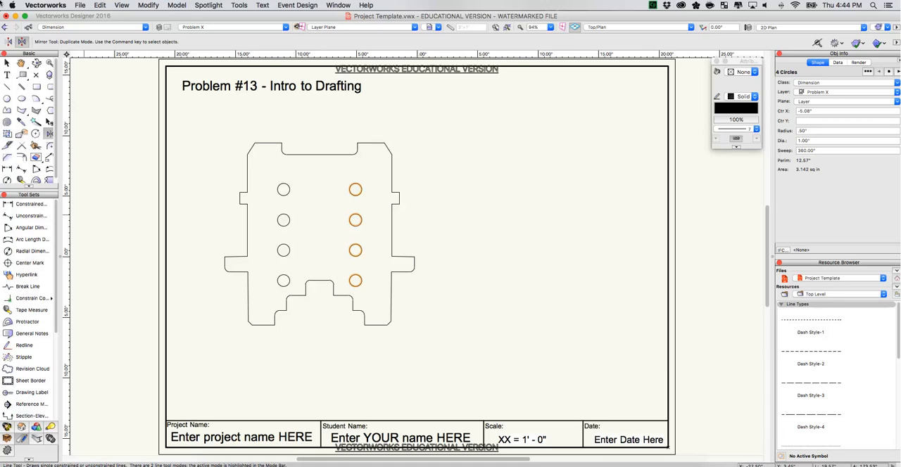
Draw a vertical line about 6.49 in long down the plate's centerline, starting above the top notch's midpoint.
click(7, 87)
click(7, 86)
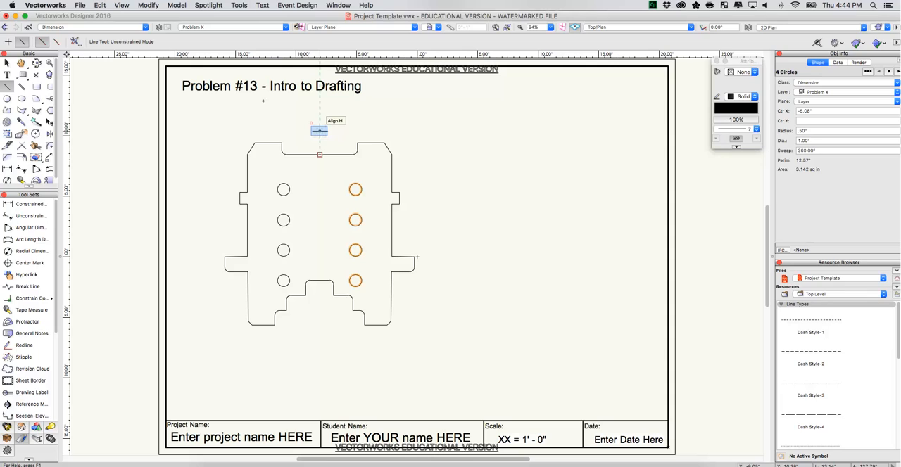
click(319, 130)
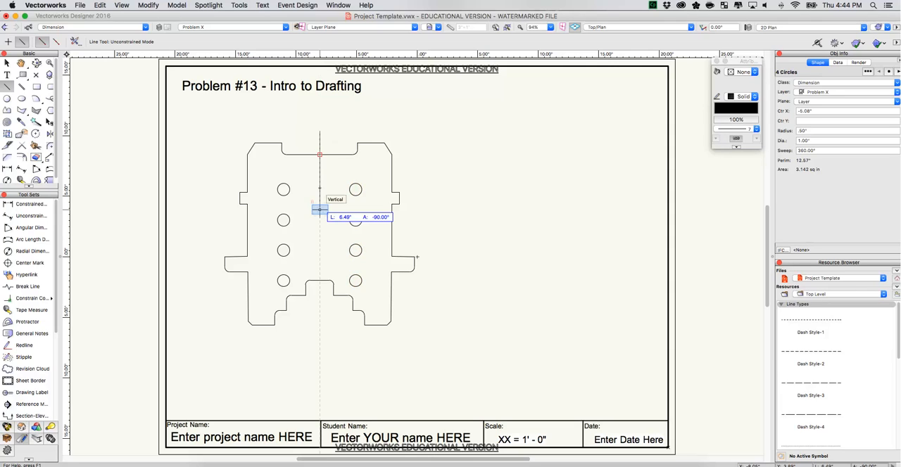
click(320, 209)
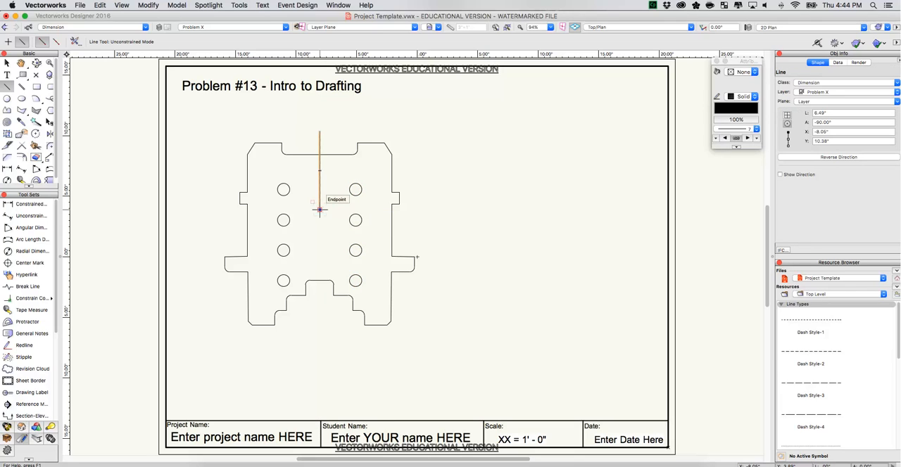
Draw a vertical dash about 1.87 in long from the centerline's lower end and nudge it down to leave a gap.
click(320, 209)
click(320, 232)
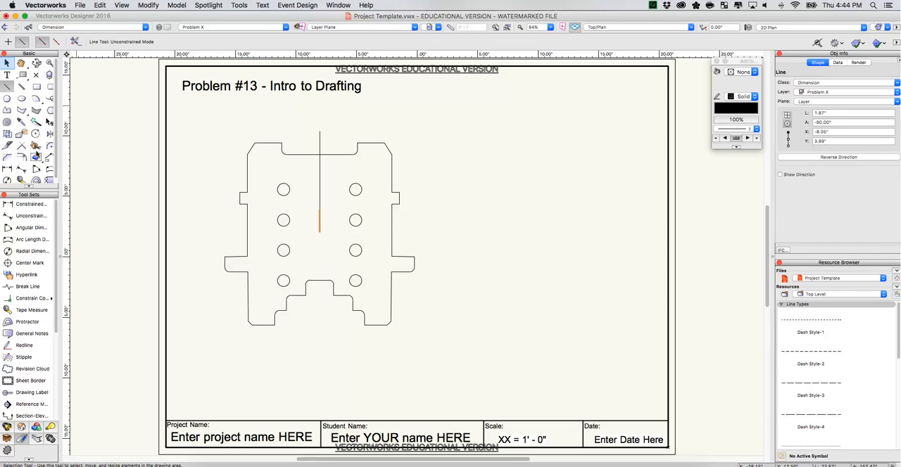
click(7, 64)
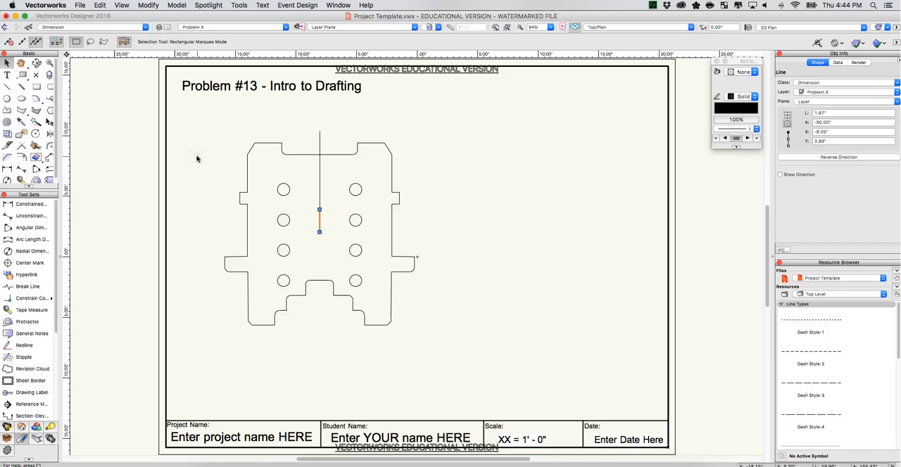
key(shift+Down)
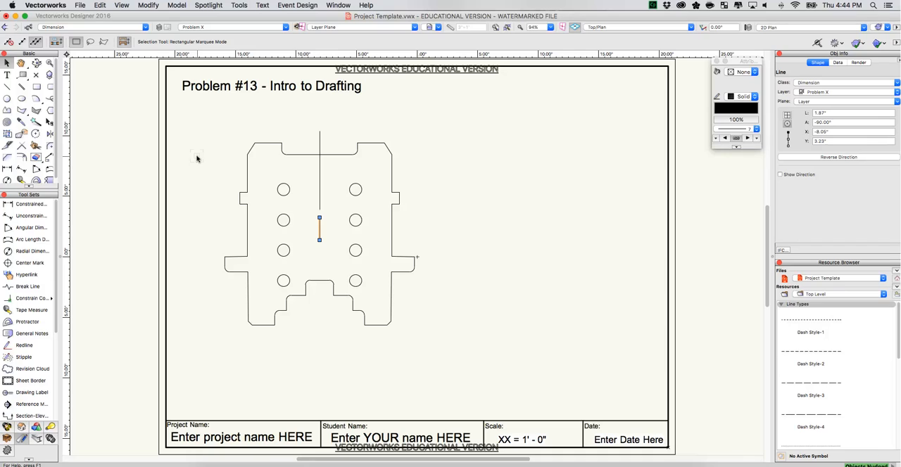
Mirror a duplicate of the long centerline segment downward across a horizontal axis through the short dash's midpoint.
click(320, 172)
click(50, 133)
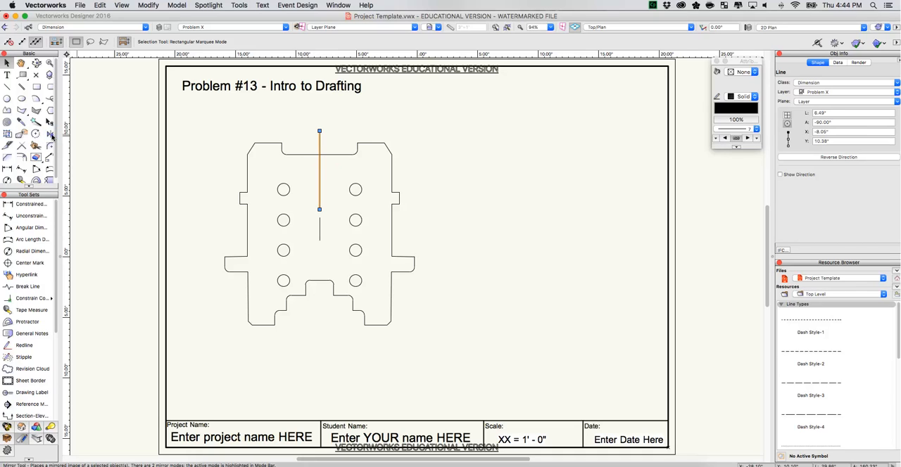
click(319, 230)
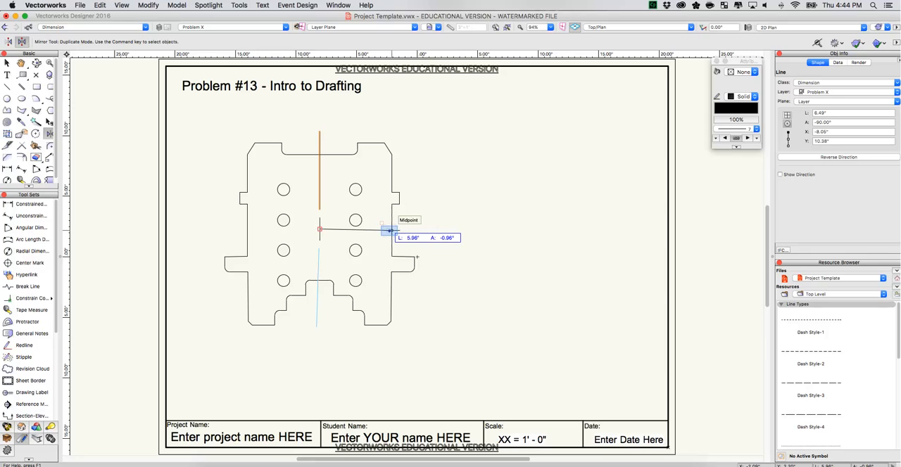
click(391, 232)
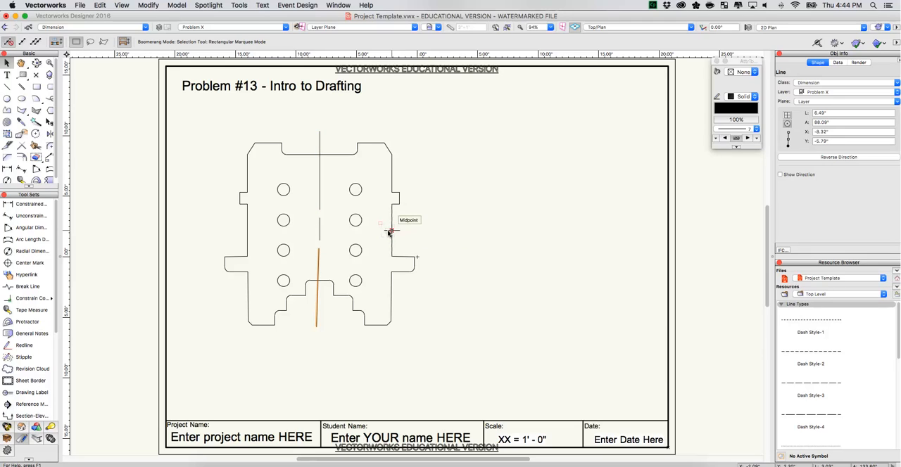
key(super+z)
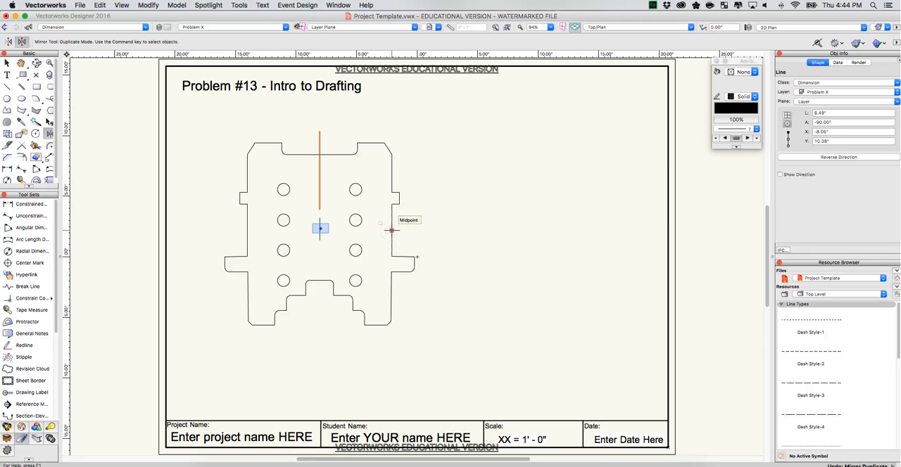
click(319, 230)
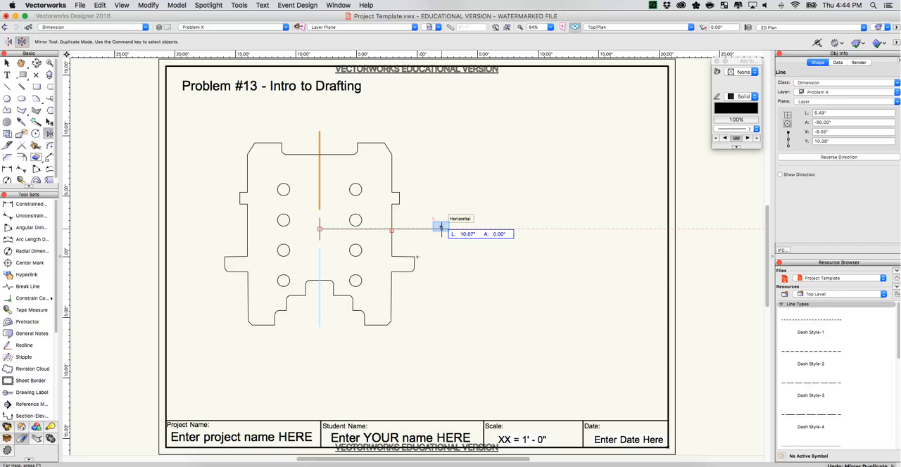
click(441, 227)
Group the three centerline segments, leaving the plate's bottom notch edge out of the selection.
click(7, 64)
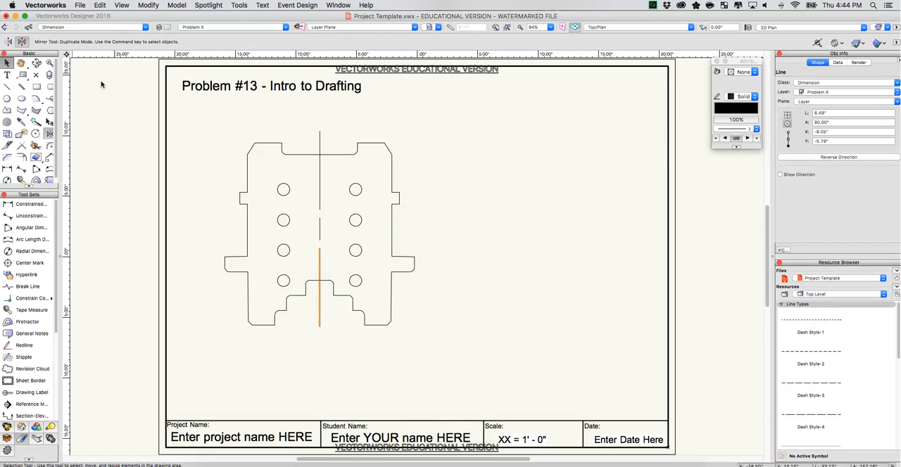
drag(308, 115, 330, 345)
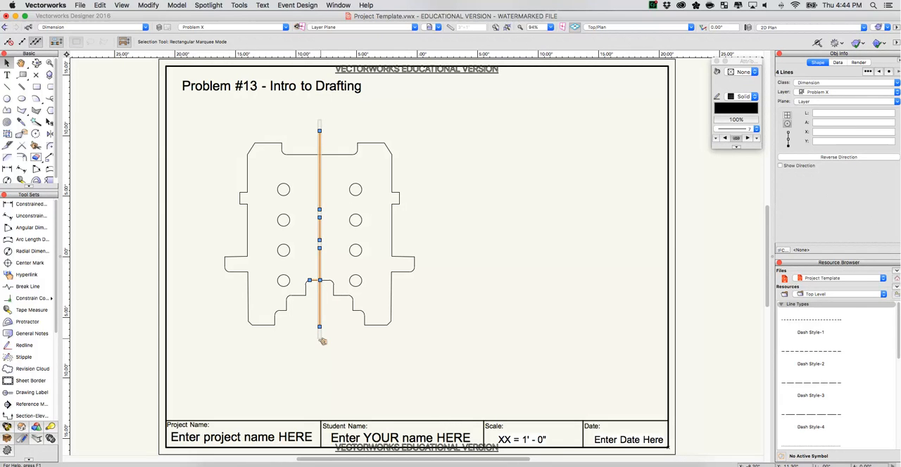
drag(322, 339, 321, 341)
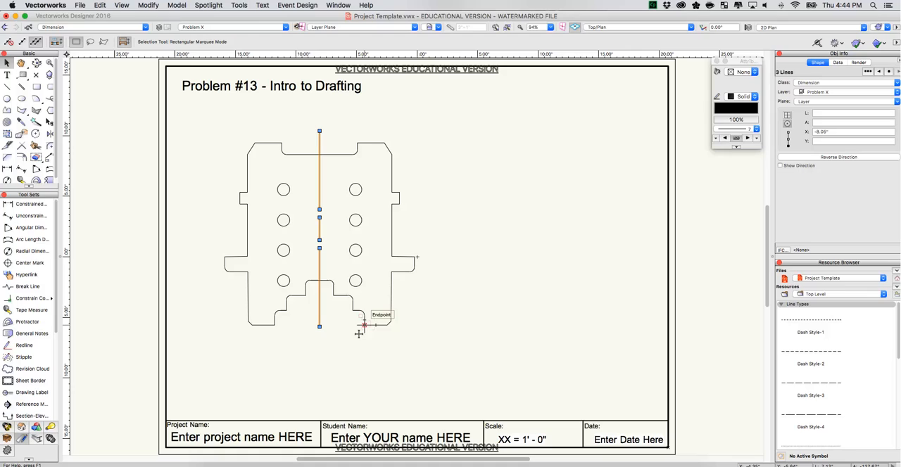
key(super+g)
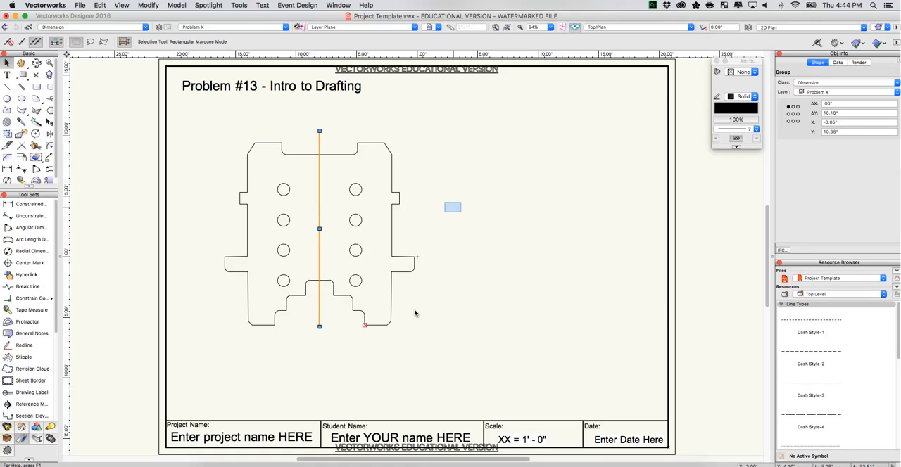
drag(453, 215, 453, 210)
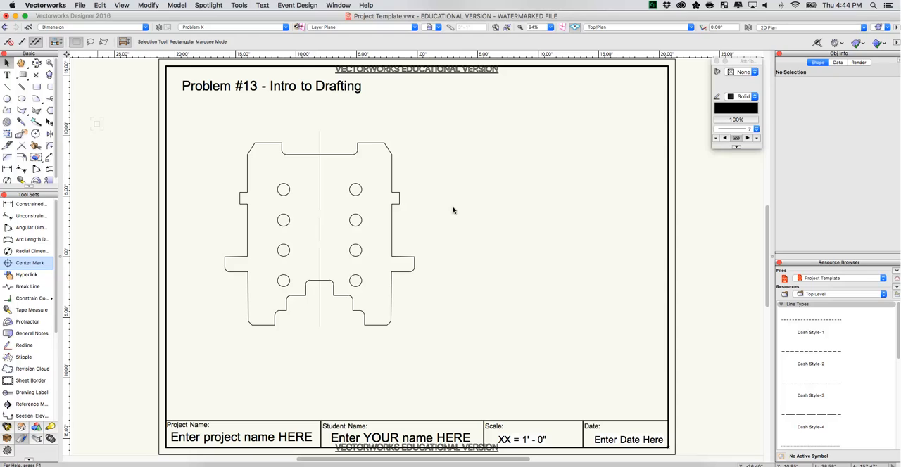
Add center marks to all eight circles in the plate.
click(27, 265)
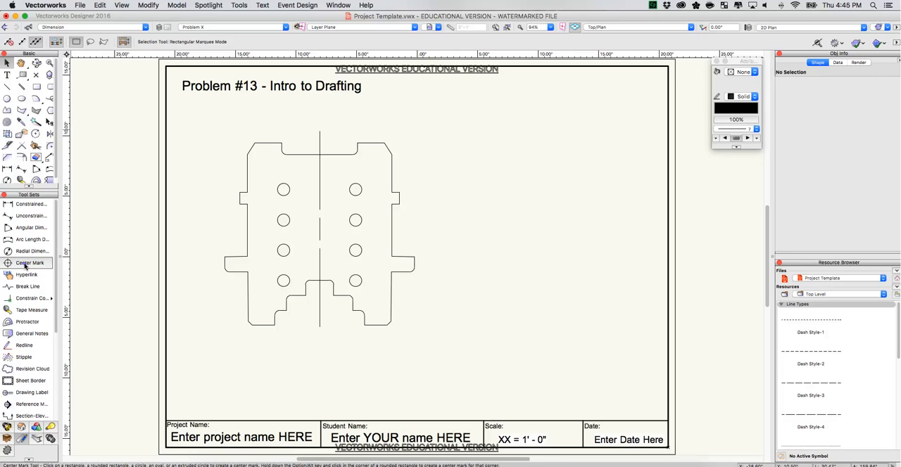
click(283, 190)
click(283, 220)
click(282, 250)
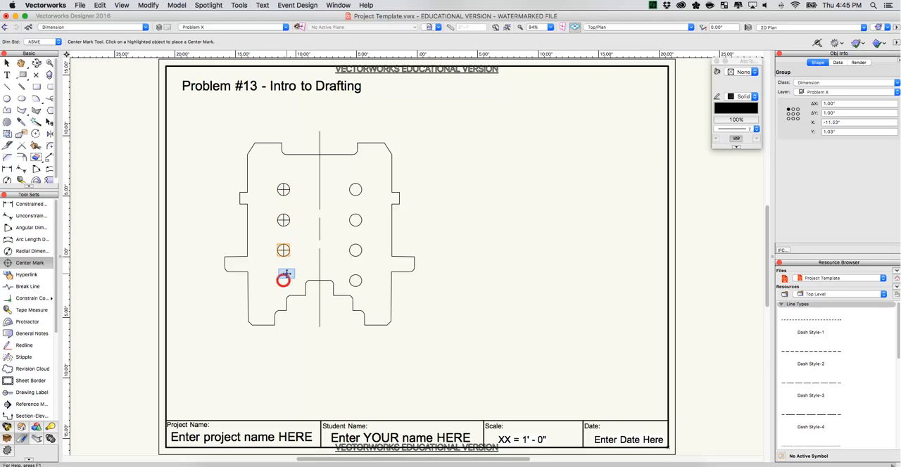
click(284, 279)
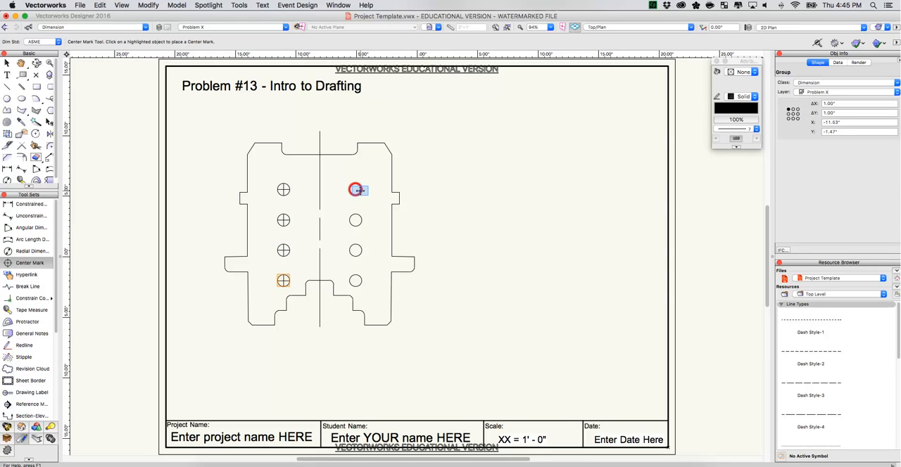
click(355, 189)
click(355, 221)
click(355, 250)
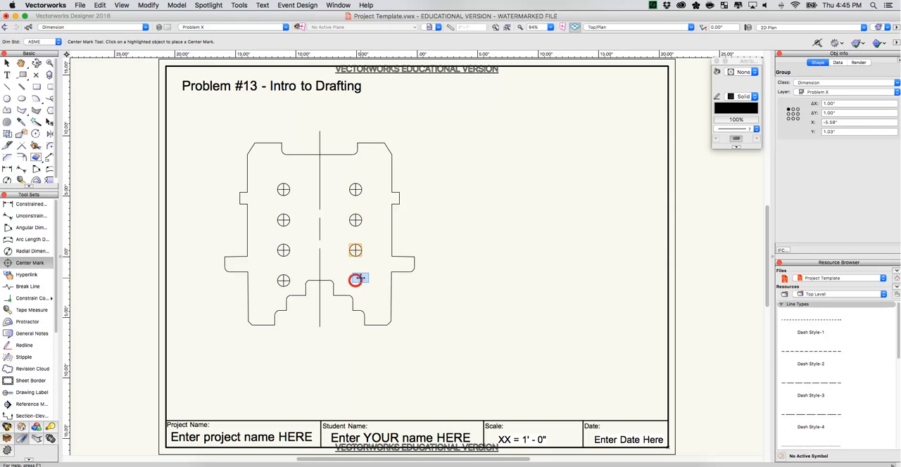
click(355, 279)
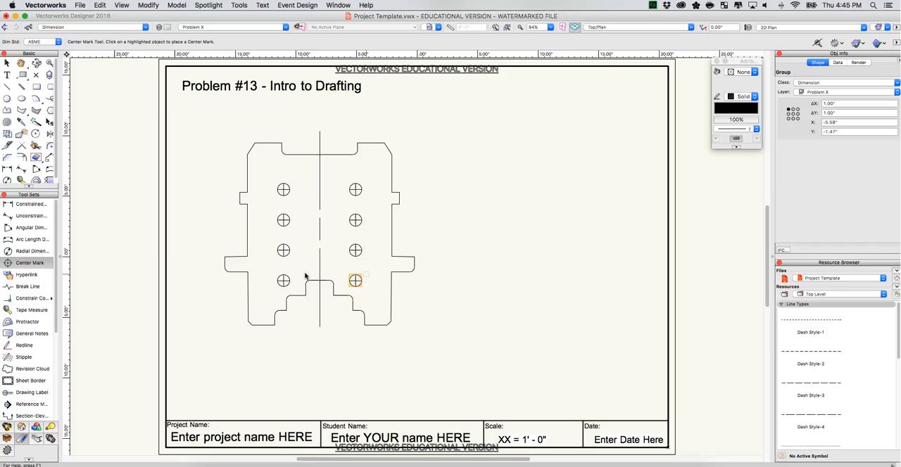
Dimension the top notch's depth near its left side and move the dimension text above the arrows.
click(6, 170)
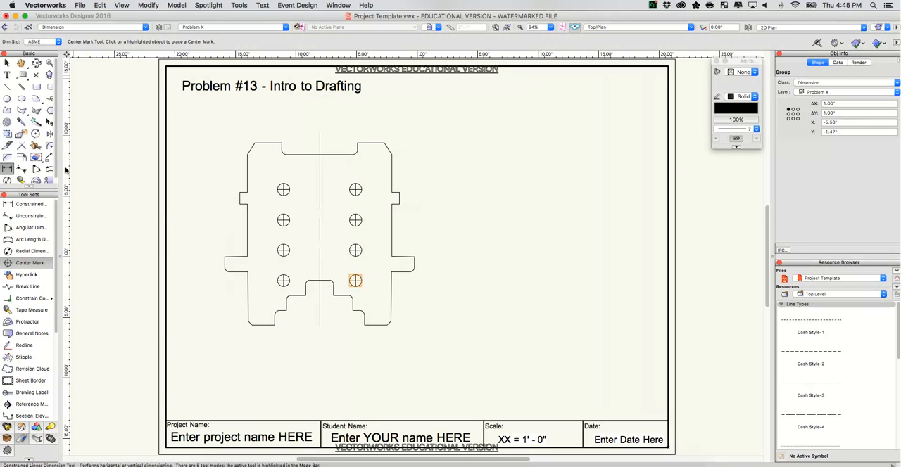
click(281, 143)
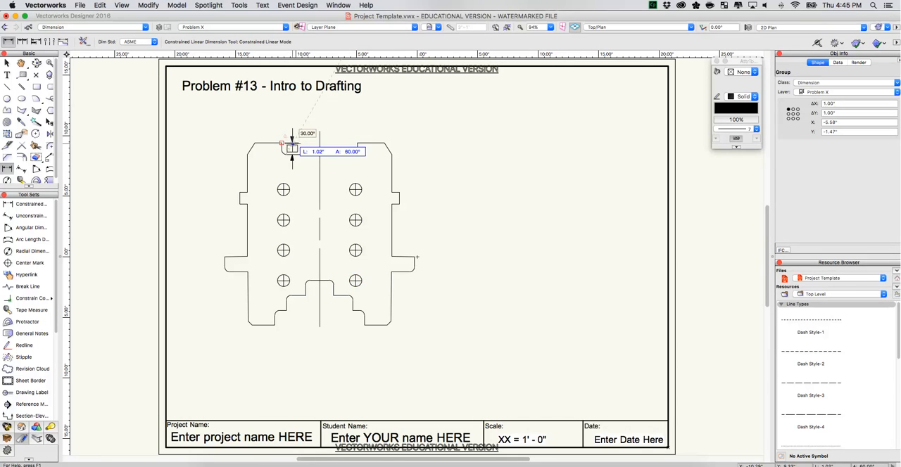
click(292, 143)
click(7, 63)
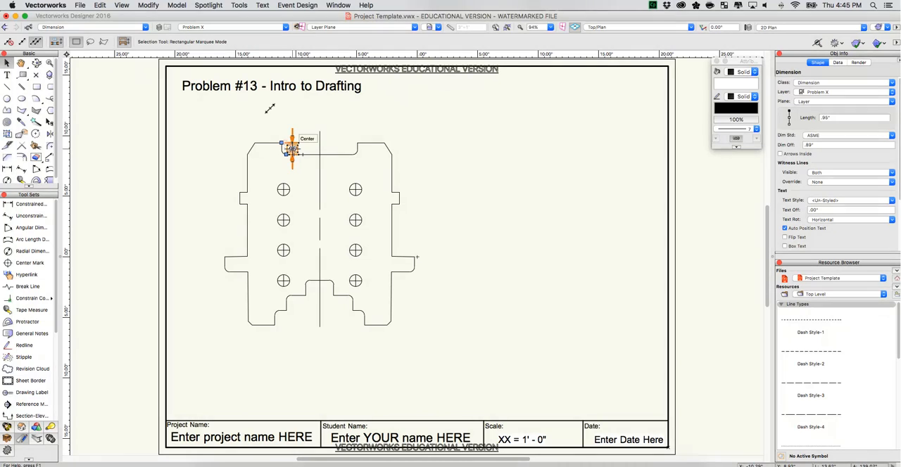
drag(292, 148, 292, 128)
key(p)
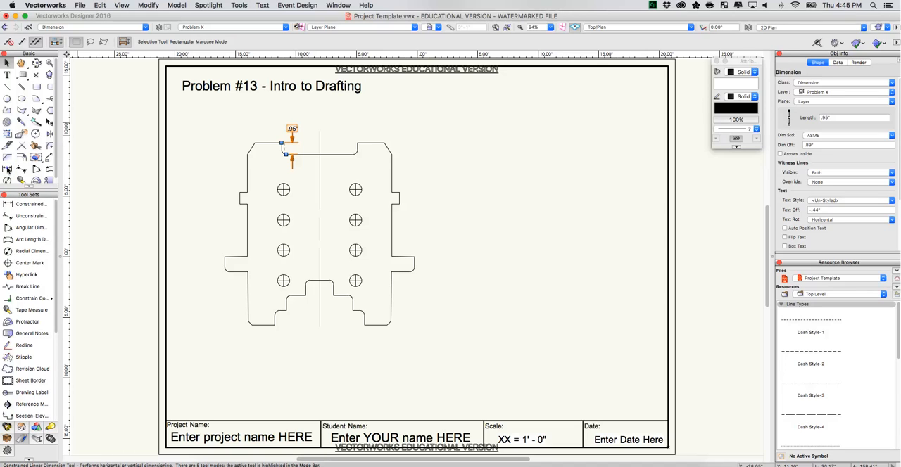
Dimension the horizontal distance from the centerline to the top notch's right edge, and move the problem title to the sheet's upper right.
click(7, 170)
click(319, 131)
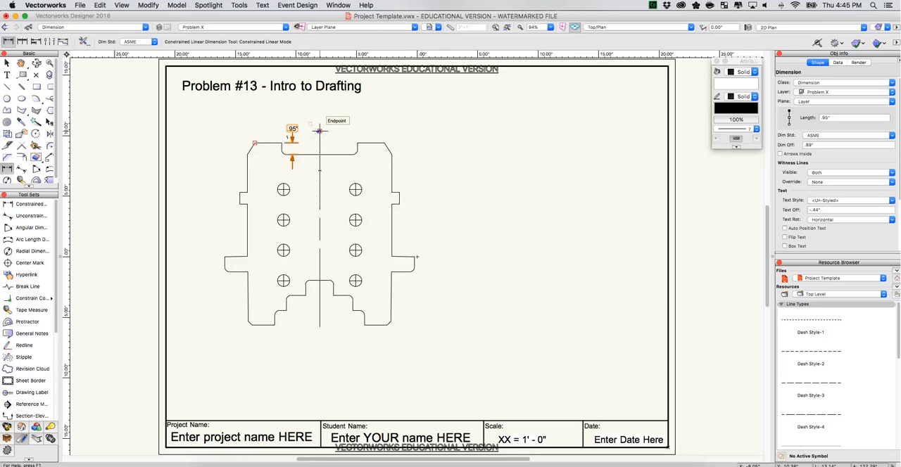
click(356, 143)
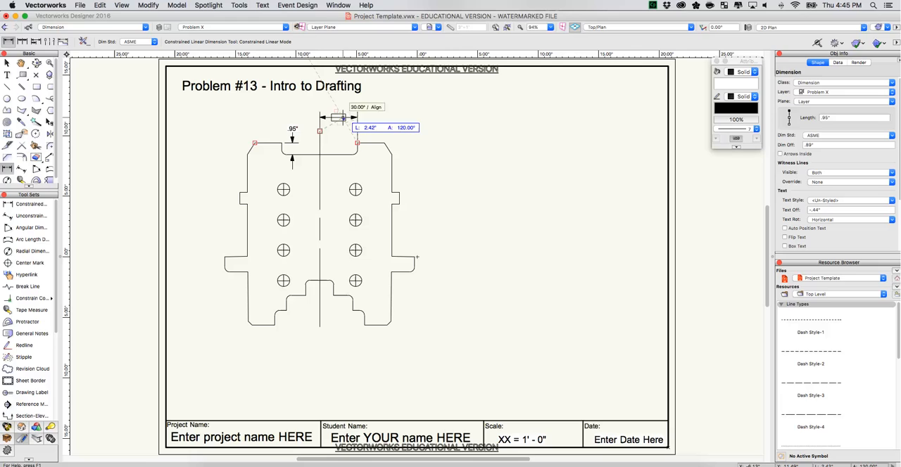
click(342, 119)
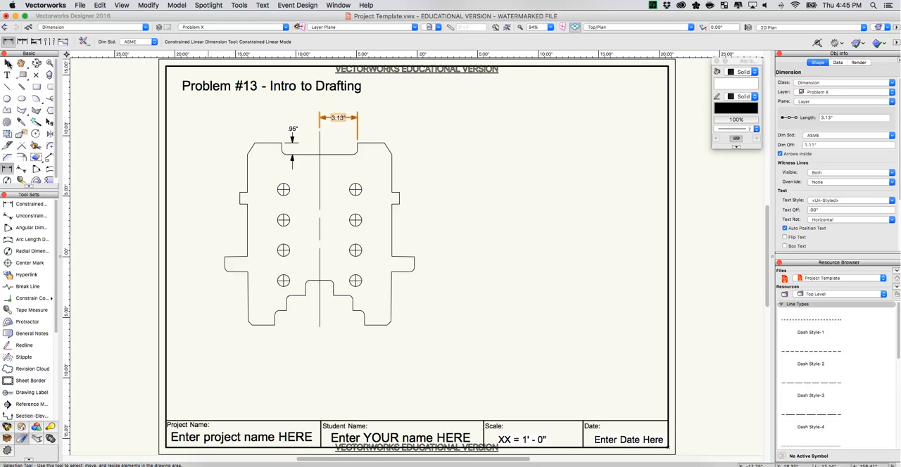
click(8, 63)
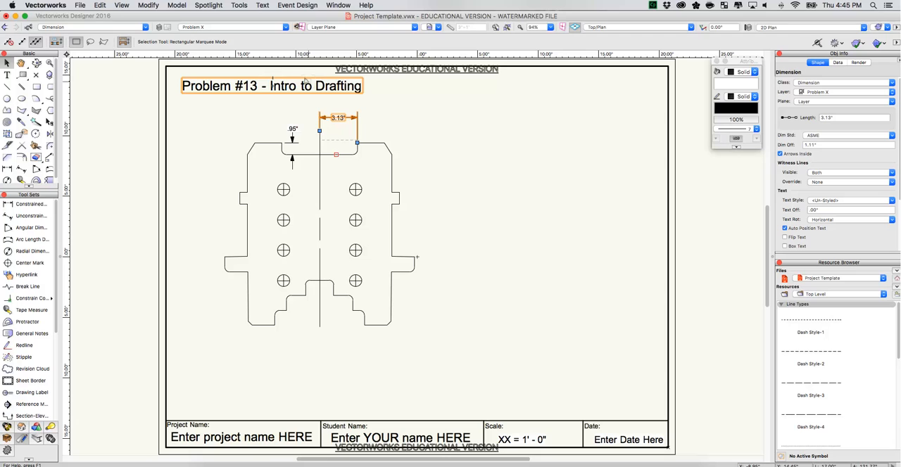
drag(308, 85, 577, 82)
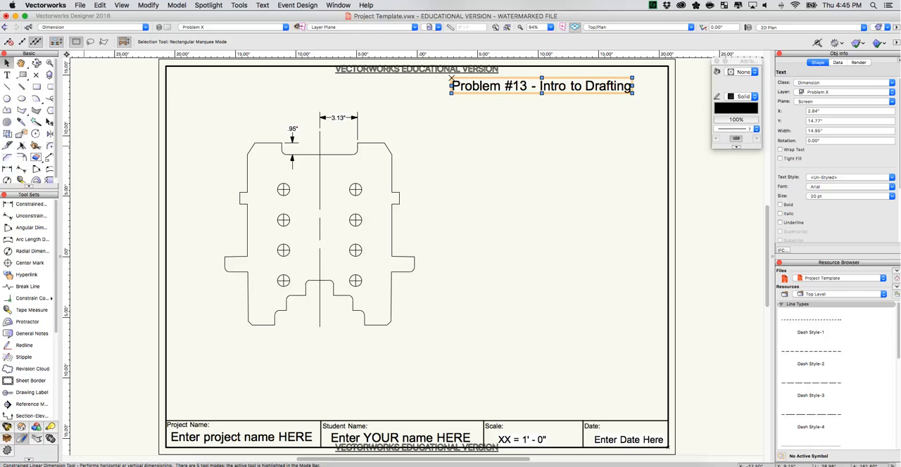
Dimension the horizontal distance from the centerline to the upper-right chamfer's top end, and the chamfer's horizontal width above it.
click(7, 170)
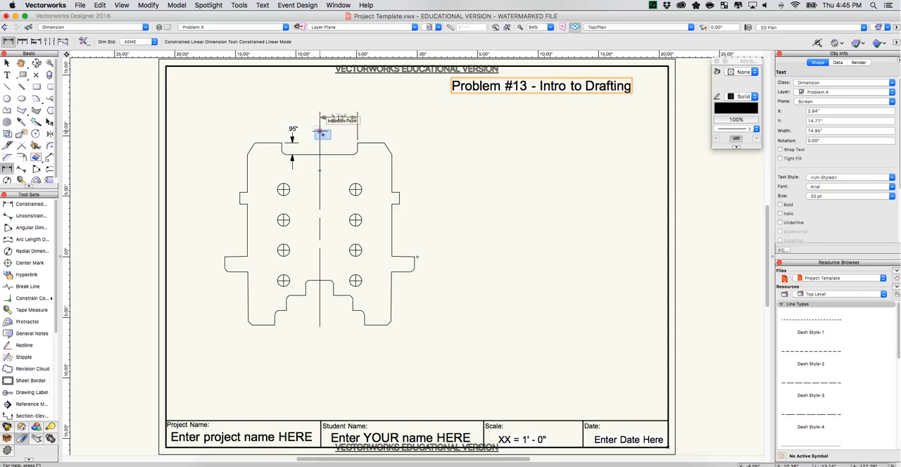
click(319, 131)
click(384, 143)
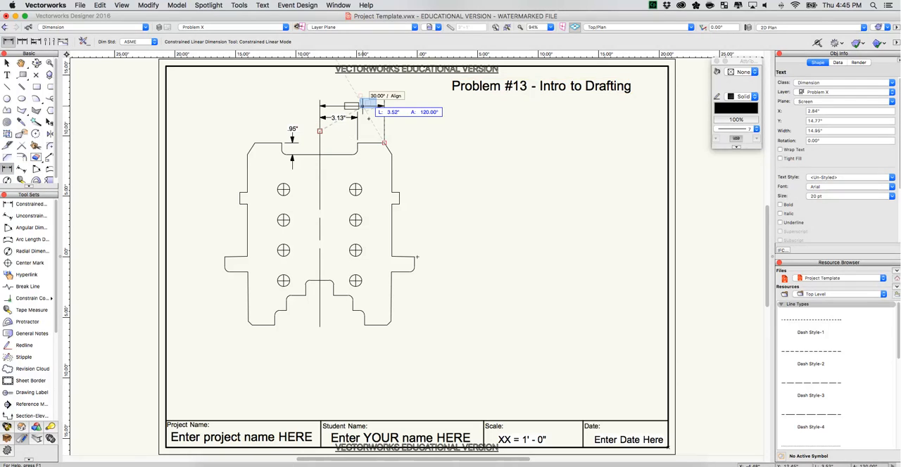
click(367, 104)
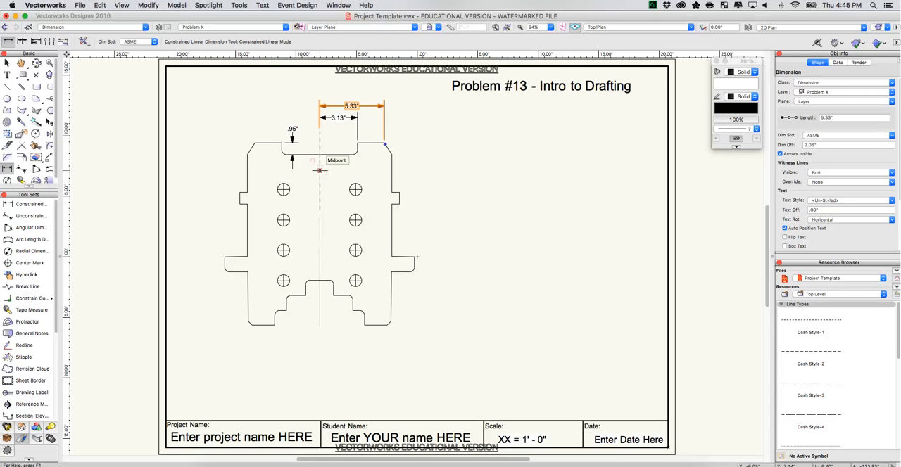
click(384, 144)
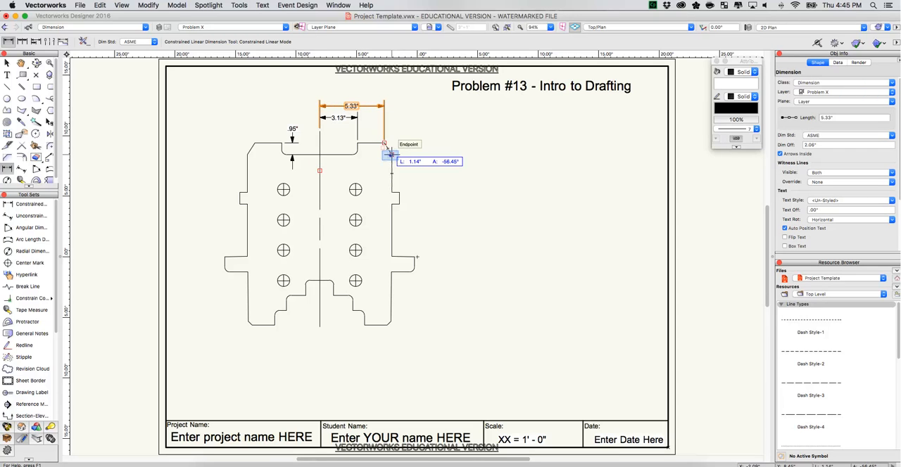
click(378, 93)
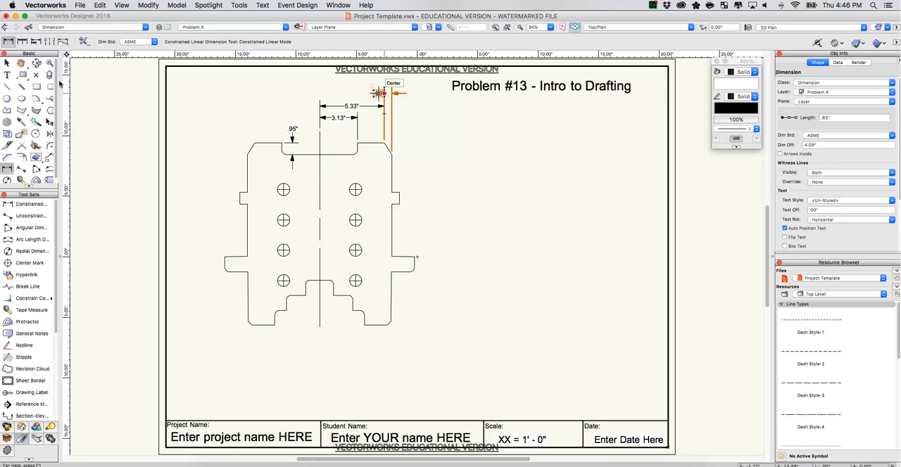
Move the upper-right chamfer width's dimension text to the left of its arrows.
click(7, 63)
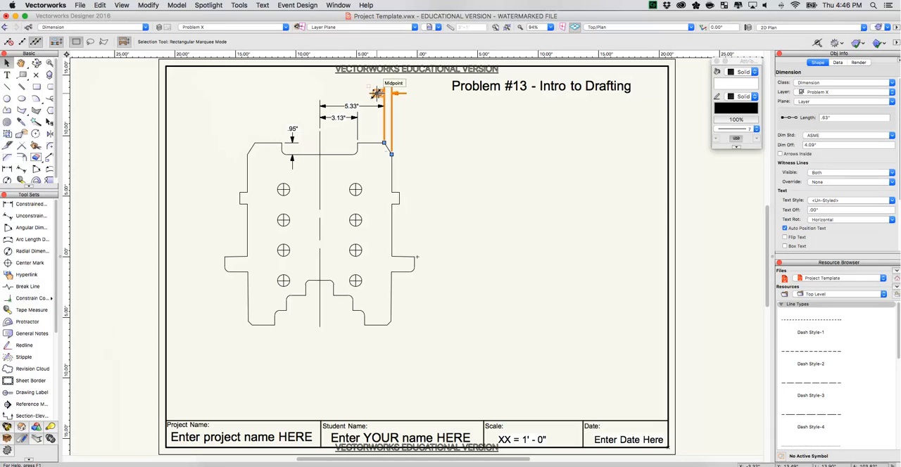
drag(372, 94, 371, 95)
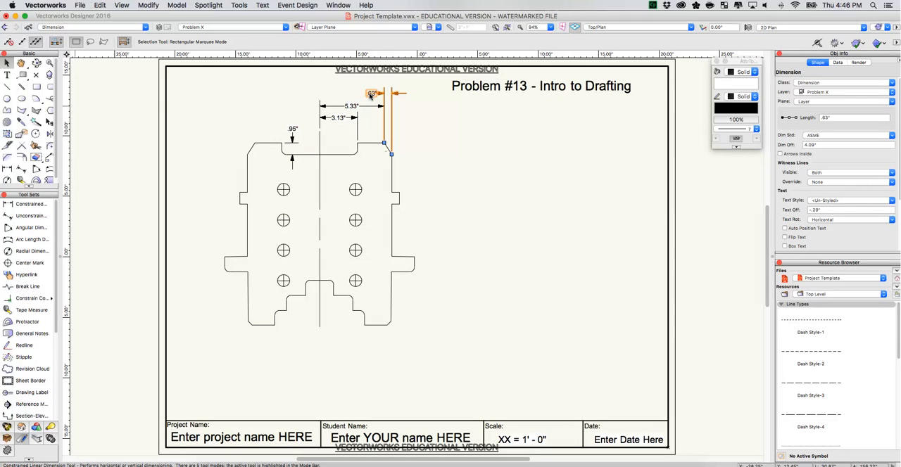
Dimension the upper-right side tab's horizontal projection above the chamfer width dimension and move its text to the left of the arrows.
key(slash)
click(8, 170)
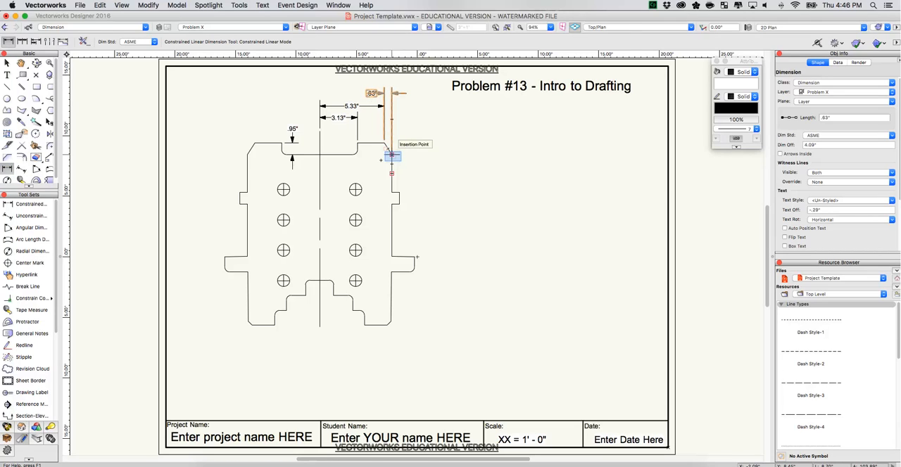
click(392, 155)
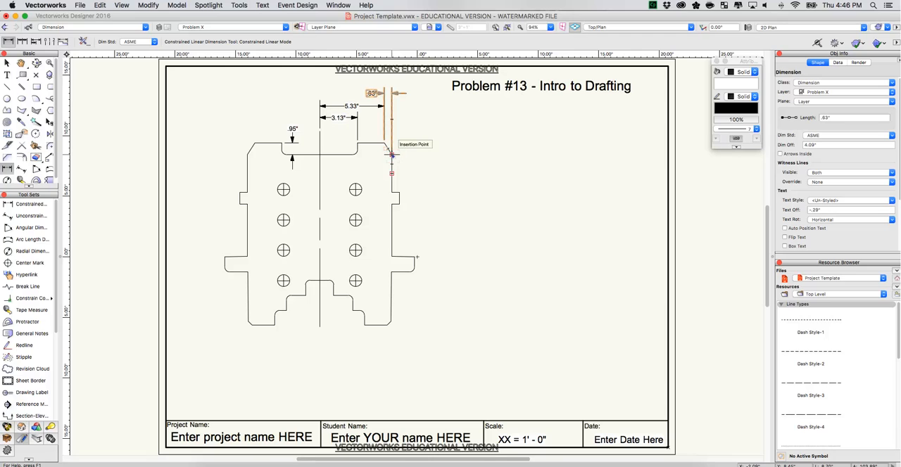
click(398, 191)
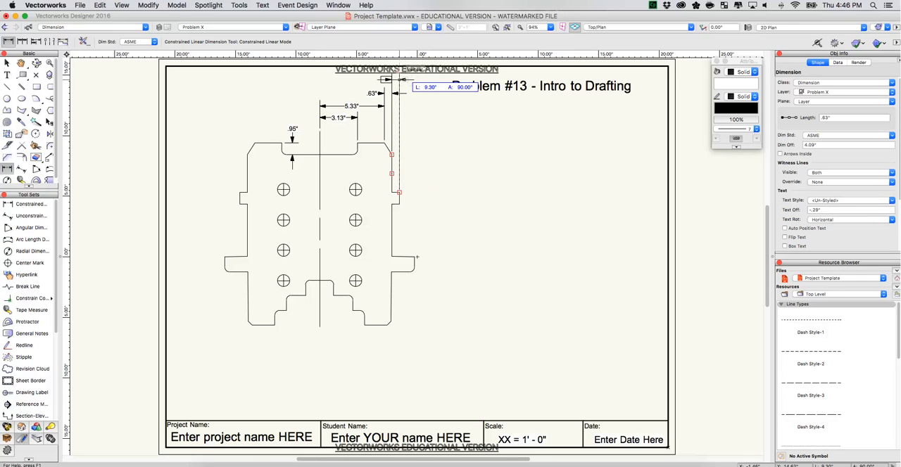
click(400, 79)
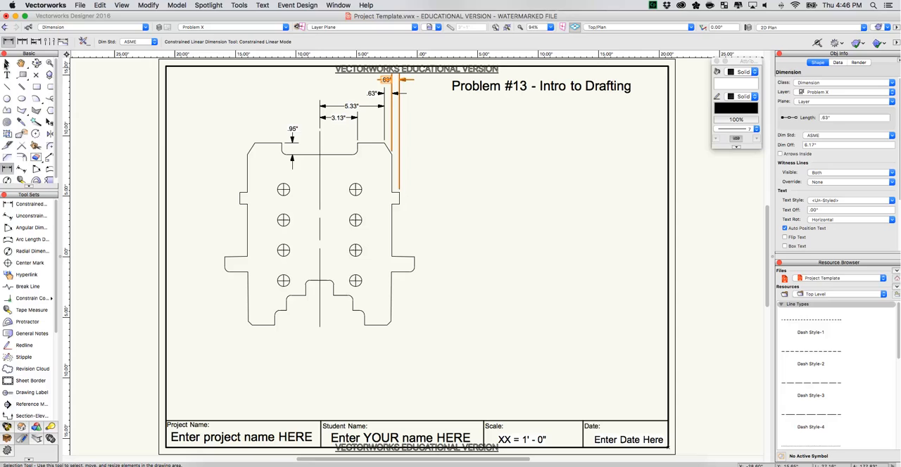
click(5, 63)
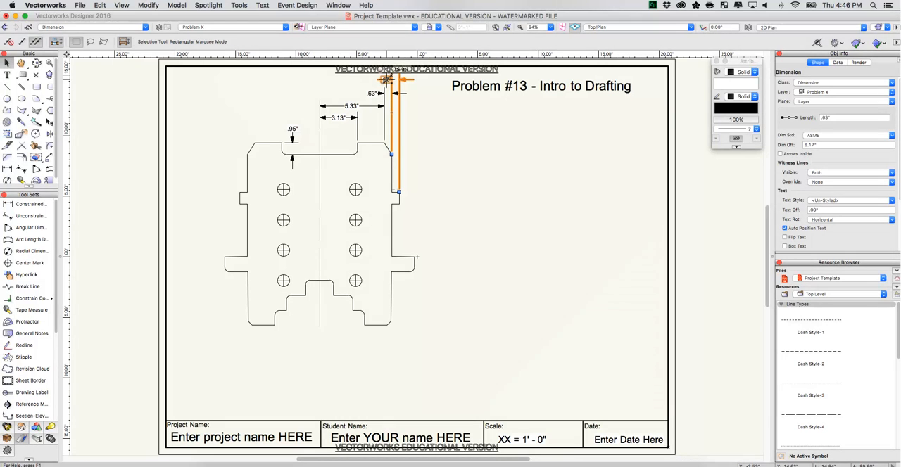
drag(386, 79, 377, 80)
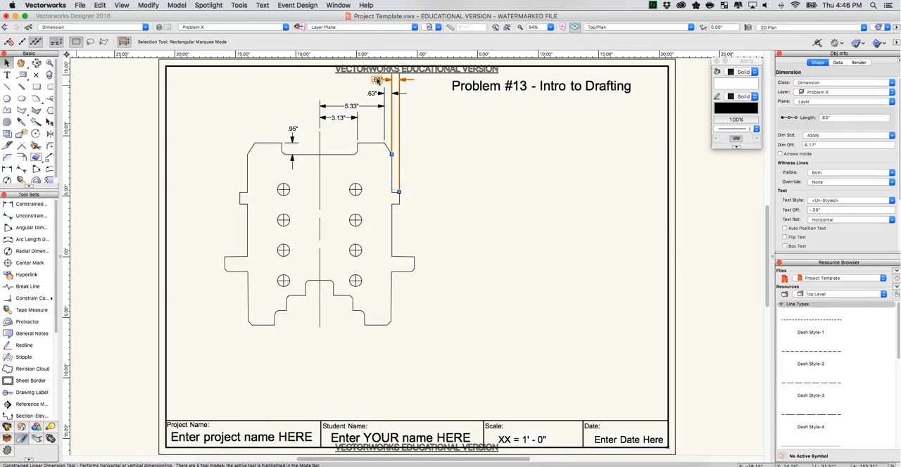
Dimension the horizontal distance from the chamfer's lower end to the lower-right tab's outer edge, placed above the other horizontal dimensions.
click(7, 169)
click(7, 169)
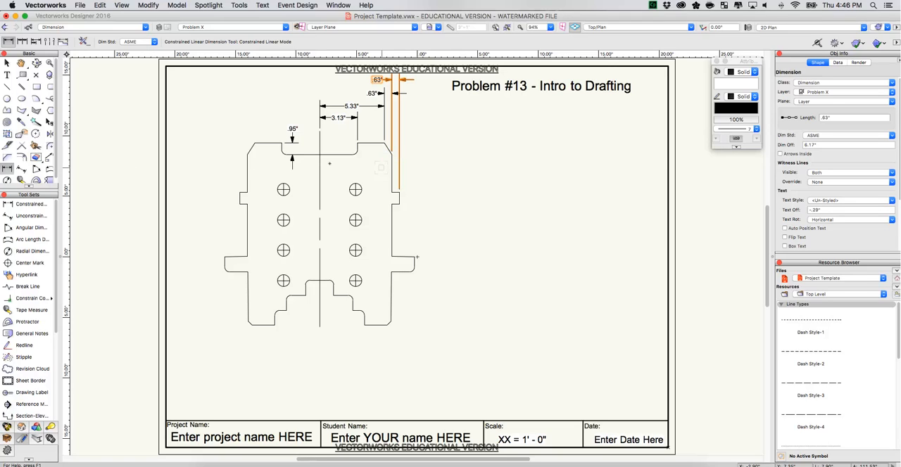
click(391, 153)
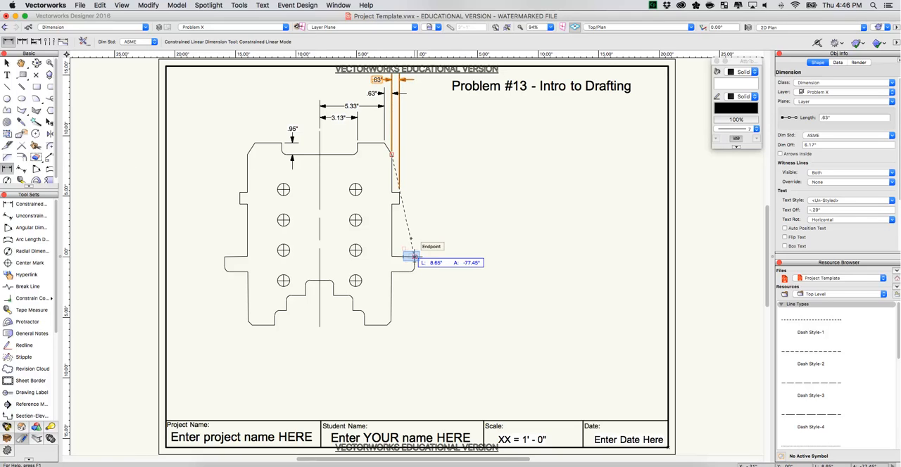
scroll(406, 258, up, 3)
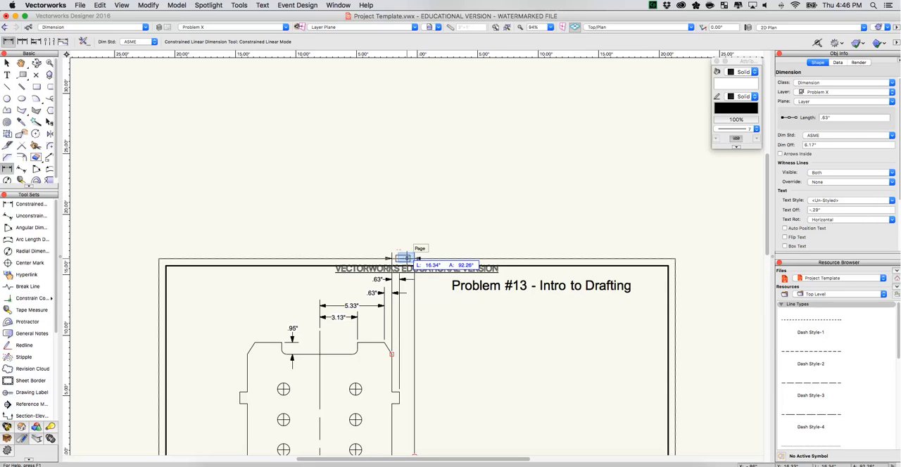
click(406, 258)
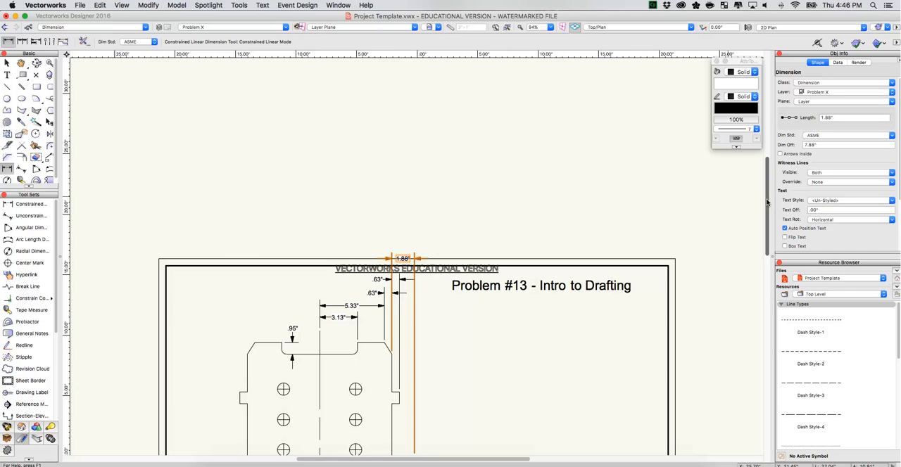
Dimension the upper-right chamfer's vertical height to the right of the plate and move its text above the arrows.
scroll(748, 236, down, 5)
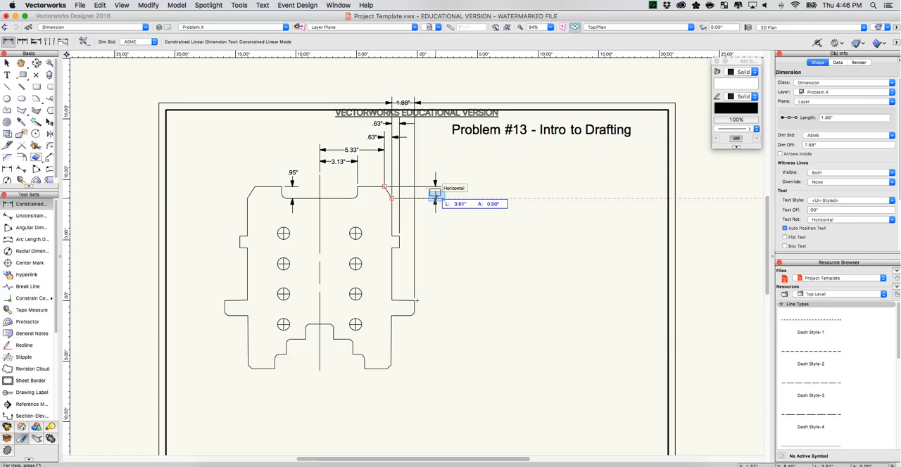
click(436, 200)
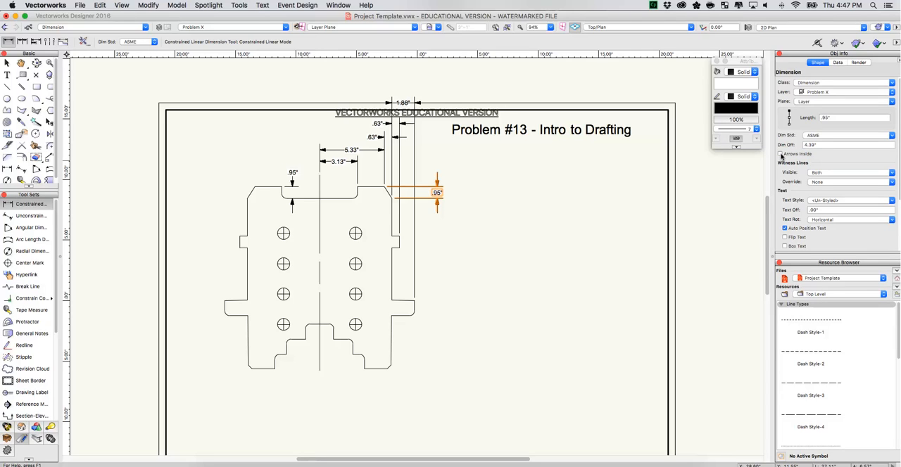
key(x)
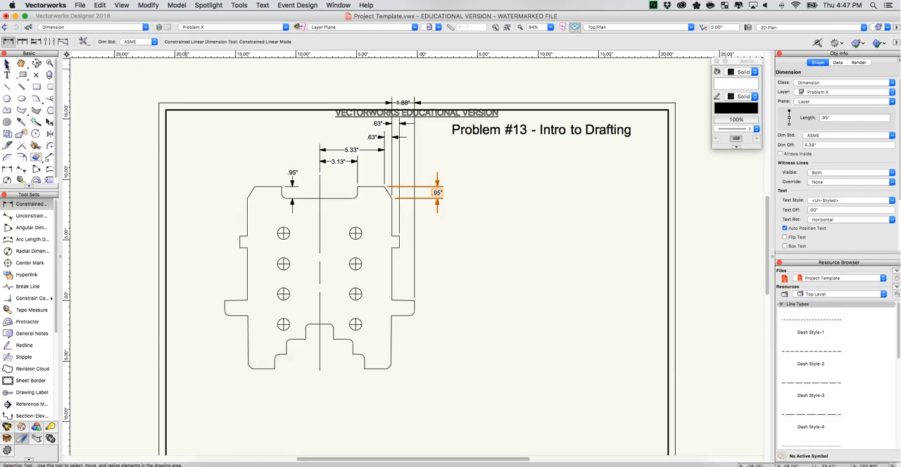
click(7, 63)
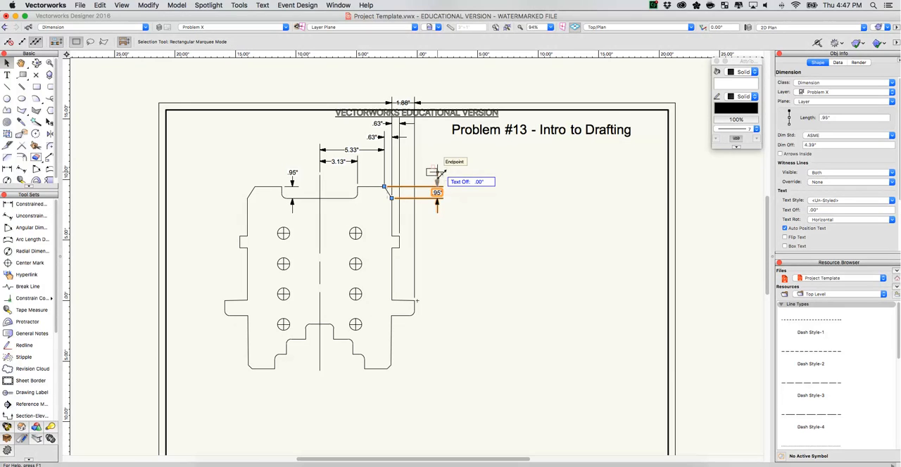
drag(438, 172, 439, 173)
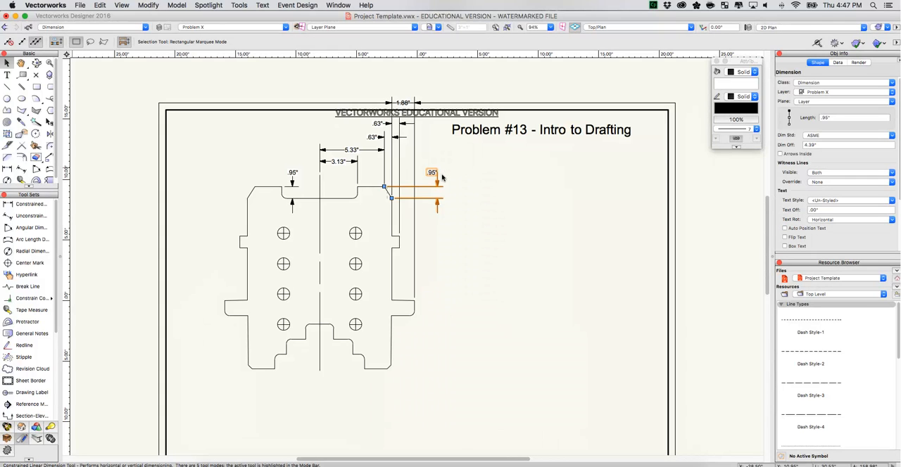
Dimension the upper-right side tab's height, aligned below the chamfer's height dimension.
key(shift+d)
click(9, 170)
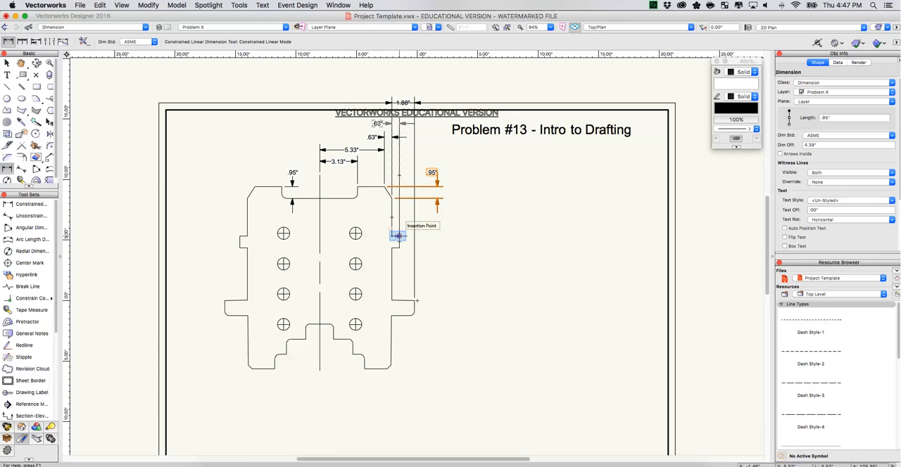
click(398, 235)
click(399, 247)
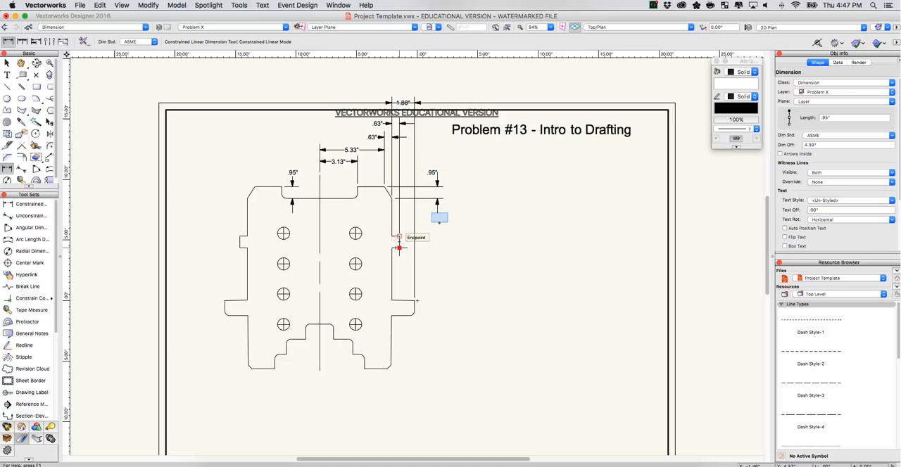
click(437, 219)
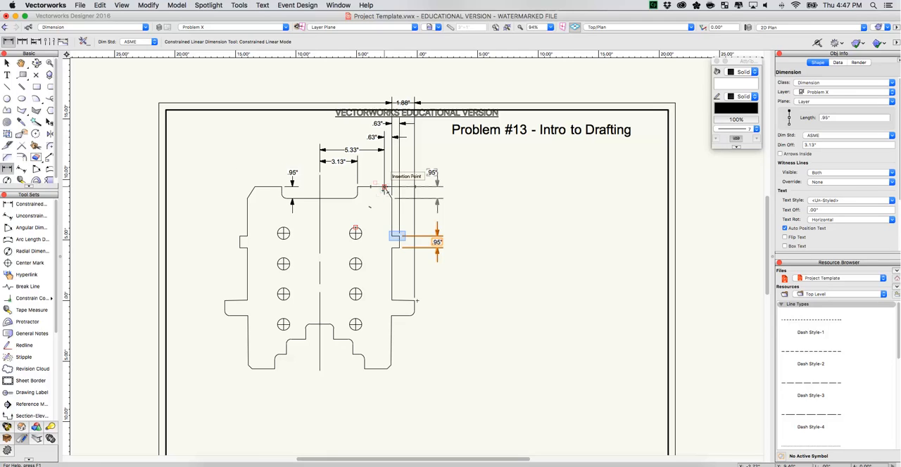
Dimension the vertical distances from the plate's top edge to the tops of the upper-right and lower-right tabs, stacked outward.
click(384, 187)
click(398, 236)
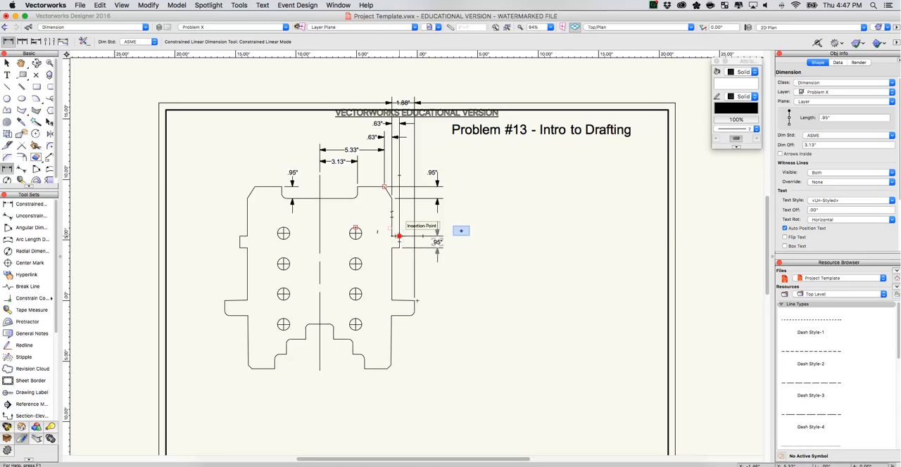
click(462, 235)
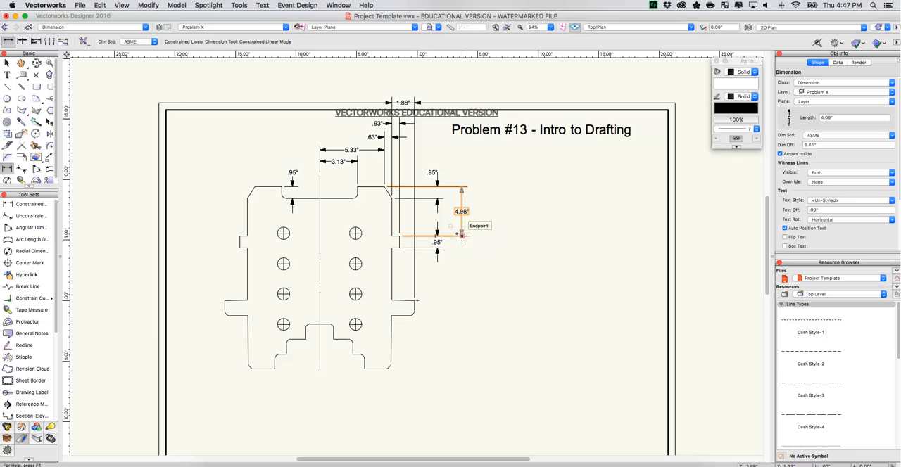
click(384, 187)
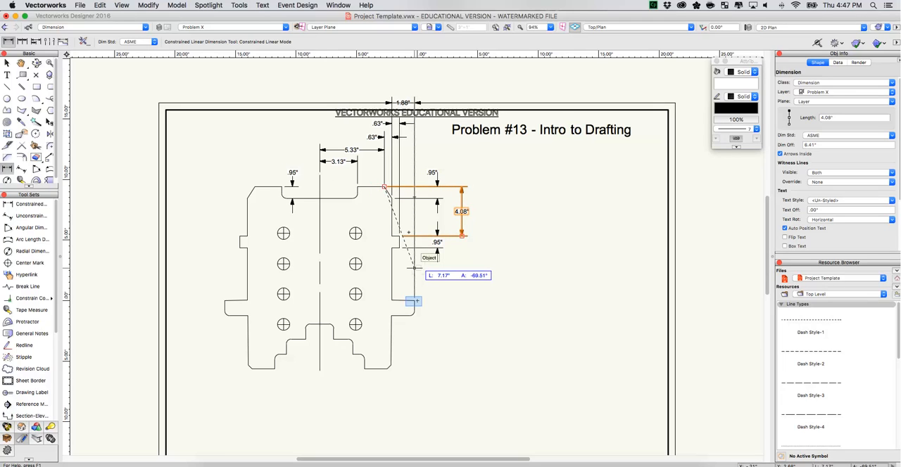
click(415, 302)
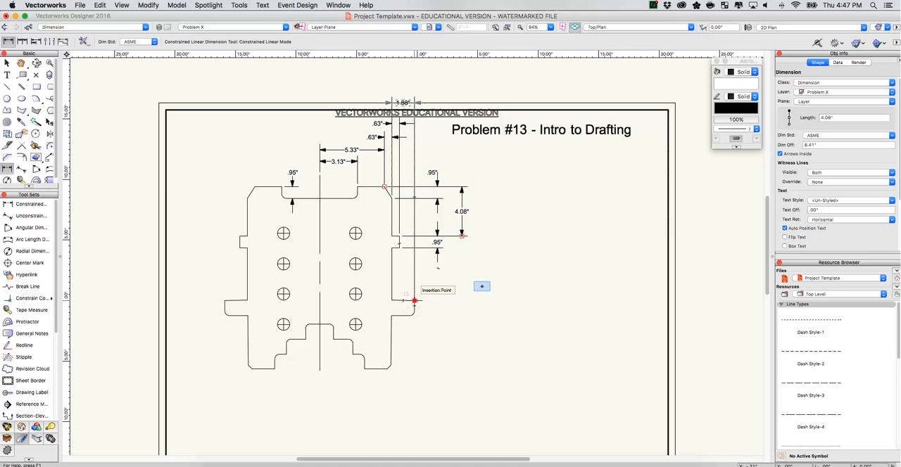
click(482, 287)
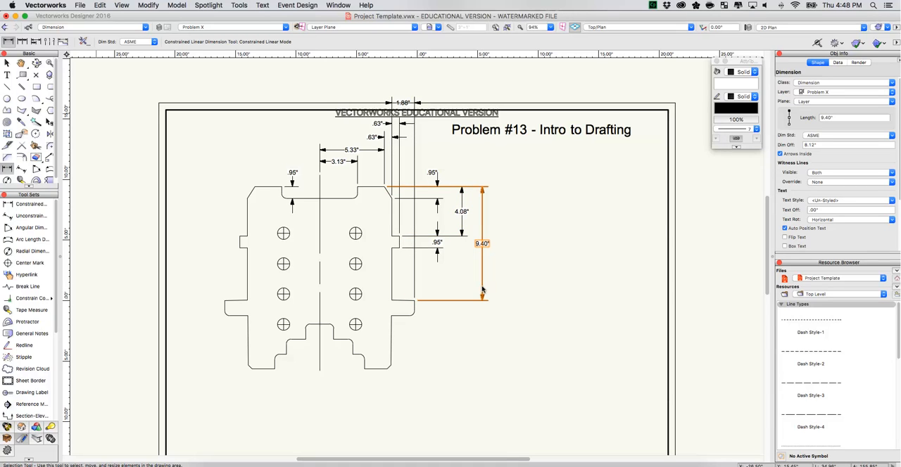
key(x)
click(7, 64)
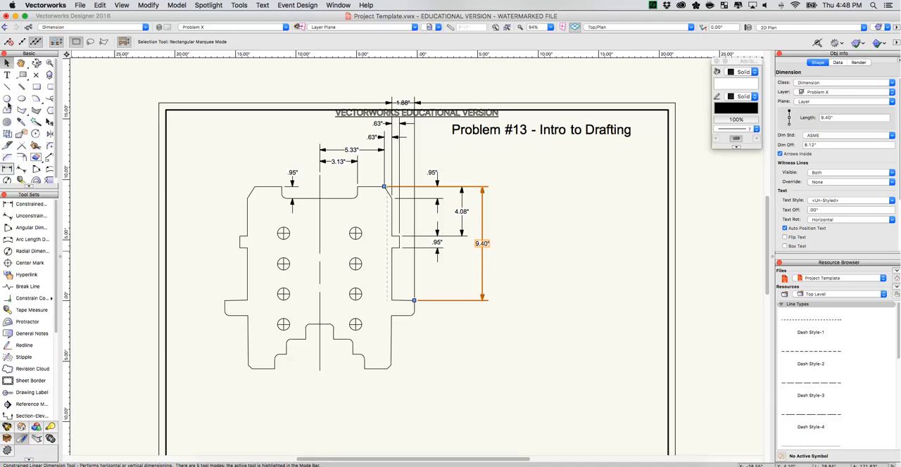
Dimension the lower-right tab's height and the distance from its underside to the lower-right corner cut, in line with the outermost vertical dimension.
click(8, 169)
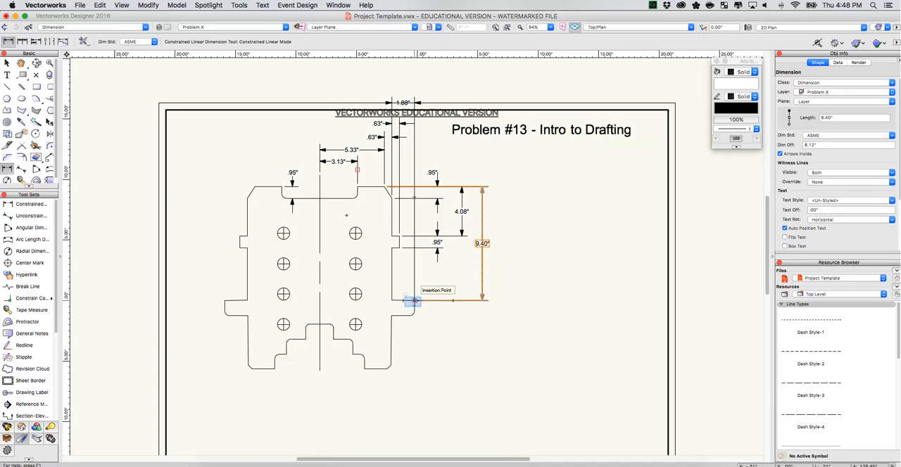
click(414, 300)
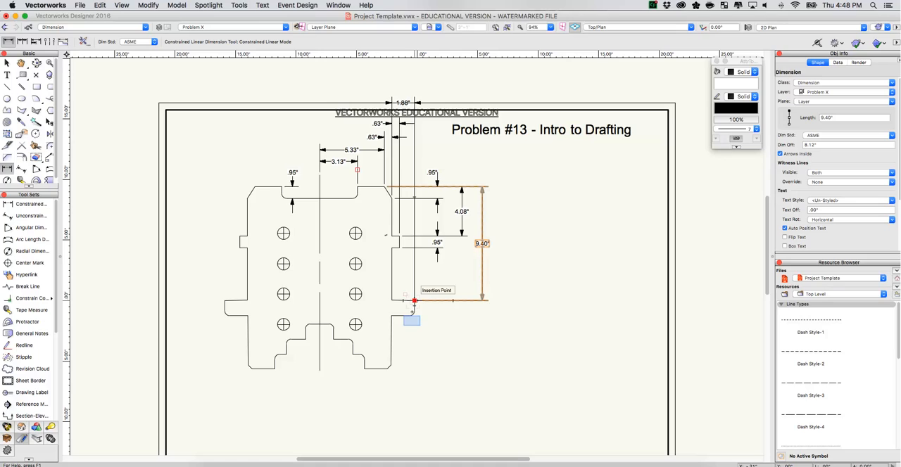
click(409, 316)
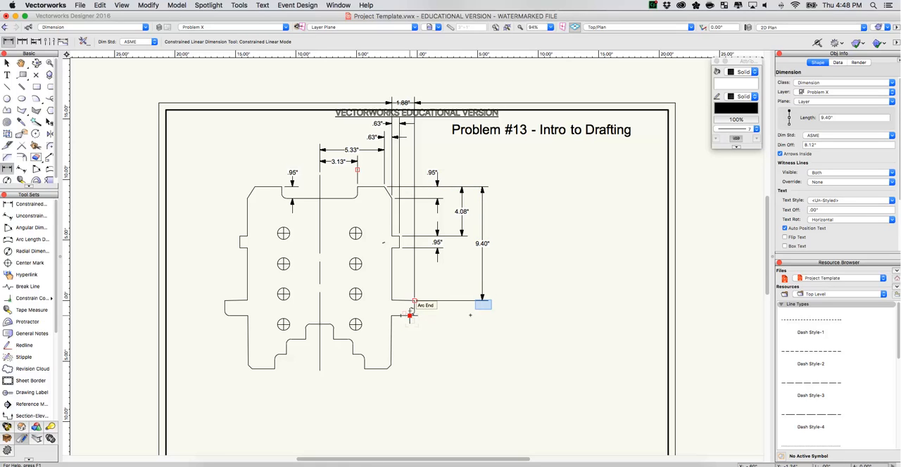
click(482, 308)
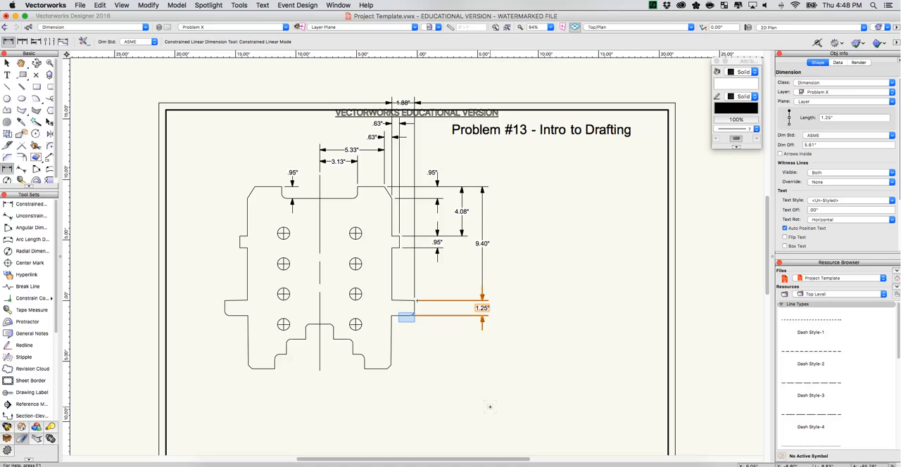
click(410, 316)
click(391, 366)
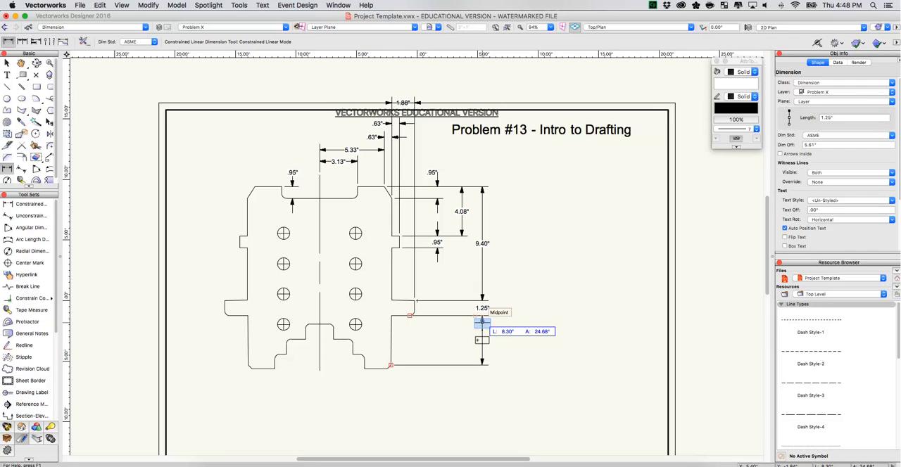
click(482, 321)
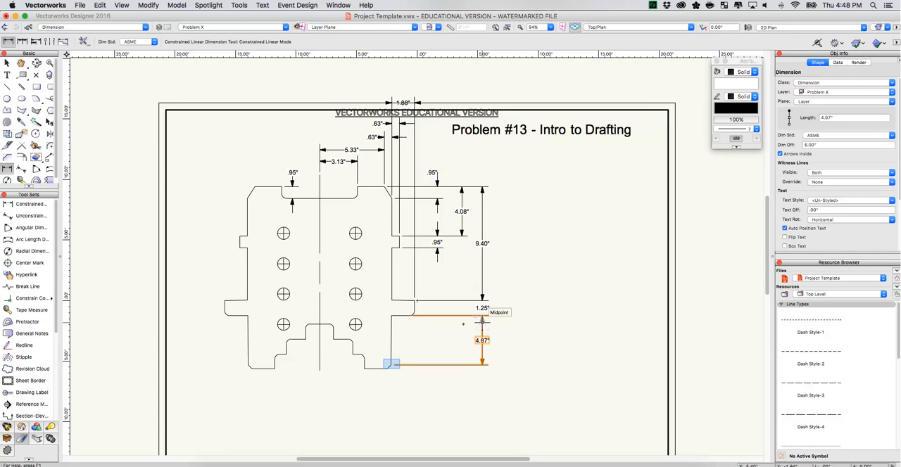
Dimension the lower-right chamfer's vertical height, aligned with the innermost vertical dimensions, and move its text above the arrows.
click(390, 365)
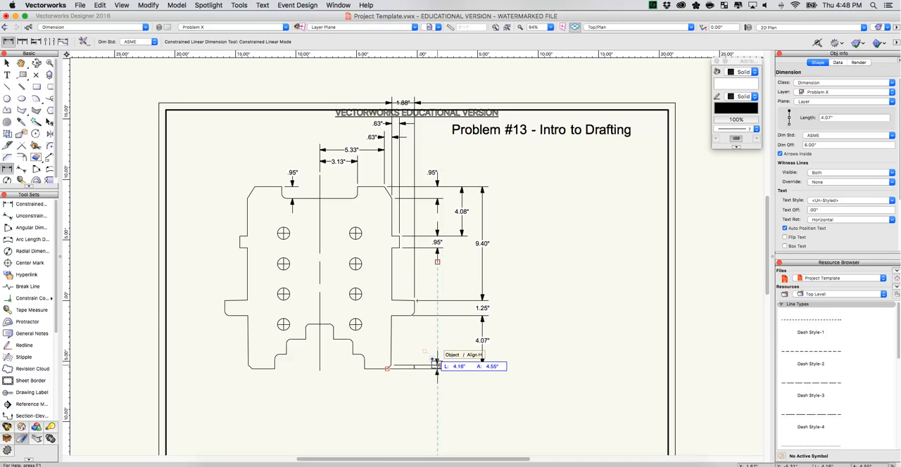
click(437, 365)
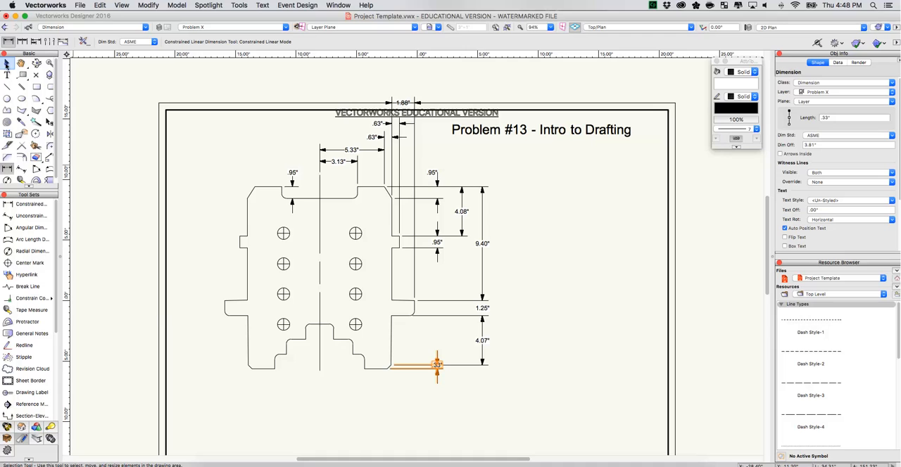
click(7, 63)
click(7, 64)
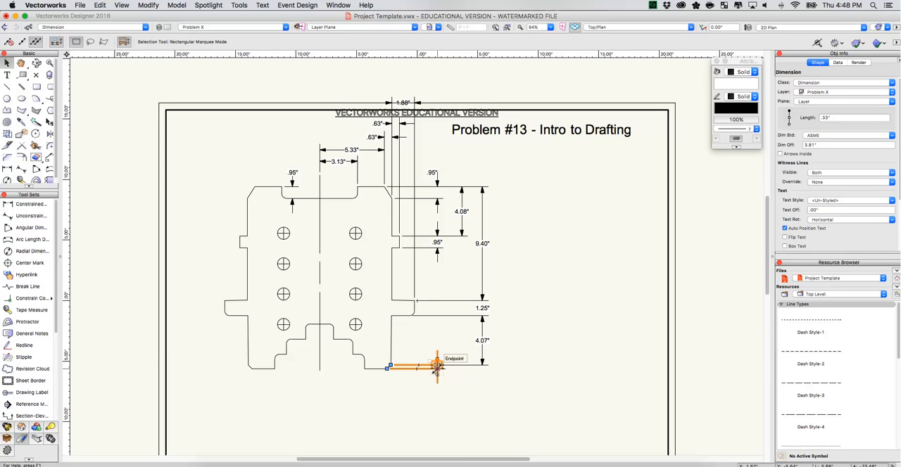
drag(436, 354, 436, 352)
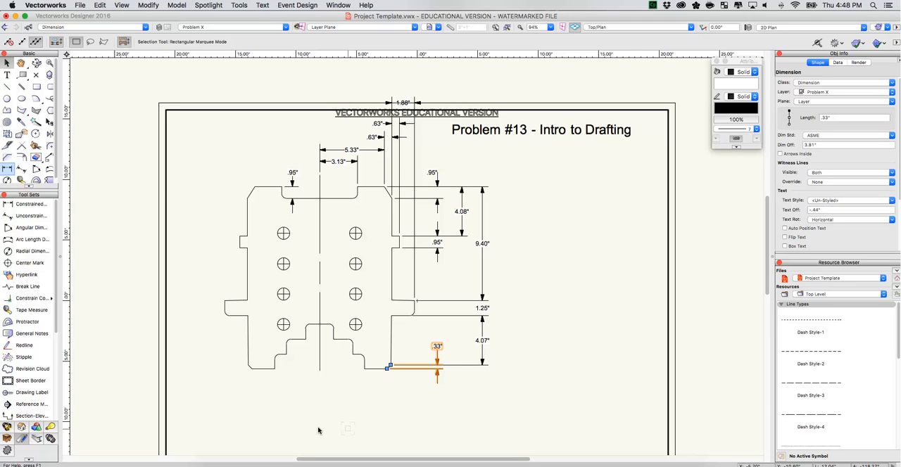
Dimension the lower-right chamfer's horizontal width just below the plate.
click(7, 170)
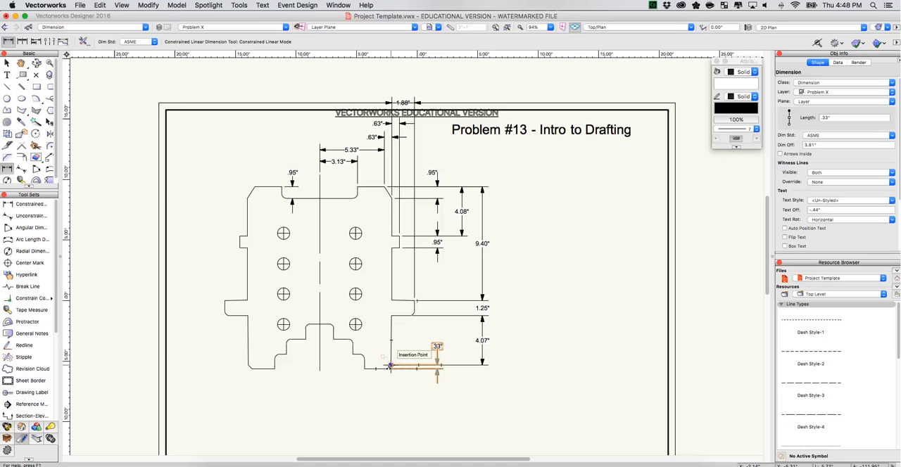
click(390, 366)
click(387, 368)
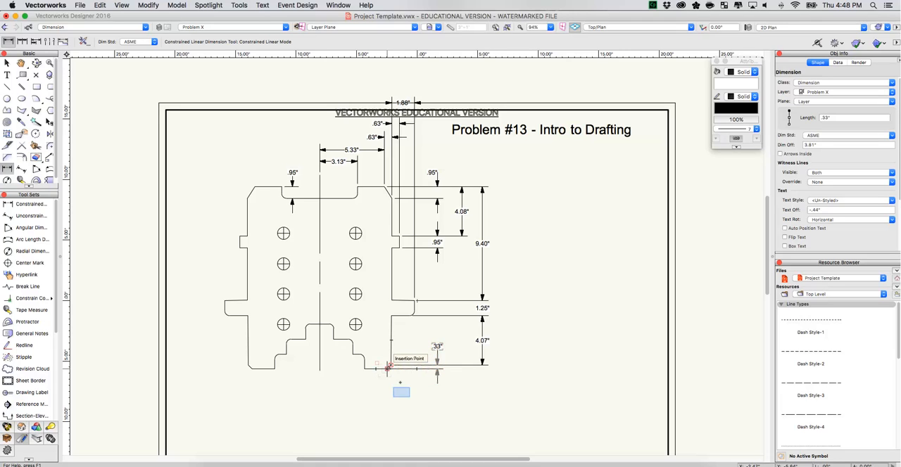
click(401, 392)
click(401, 393)
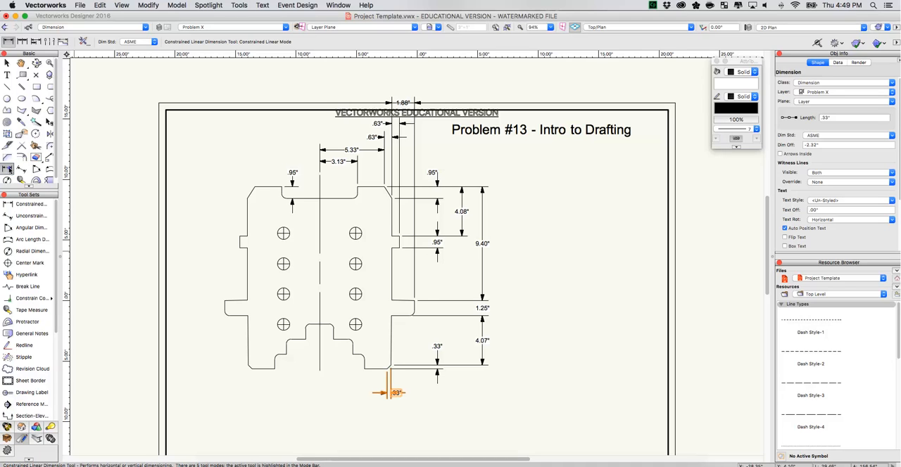
Dimension the width of the right leg's flat bottom edge in line with the chamfer's width dimension, and move its text below the arrows.
click(363, 369)
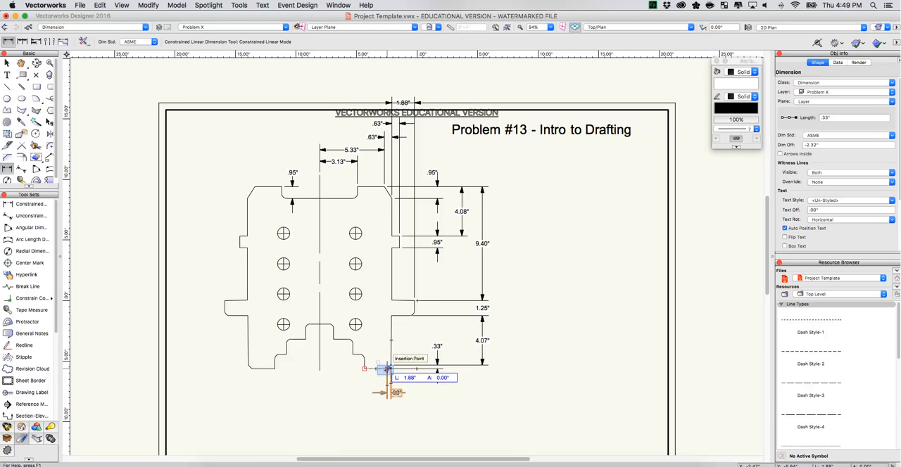
click(387, 369)
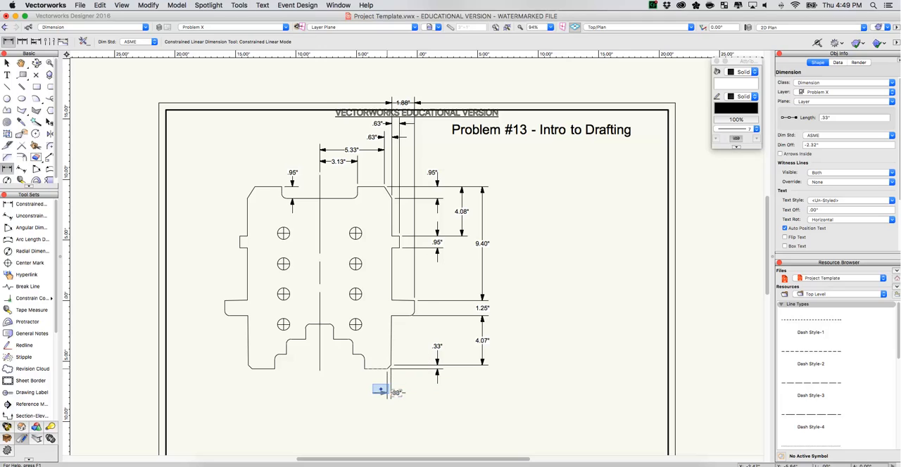
click(380, 392)
key(x)
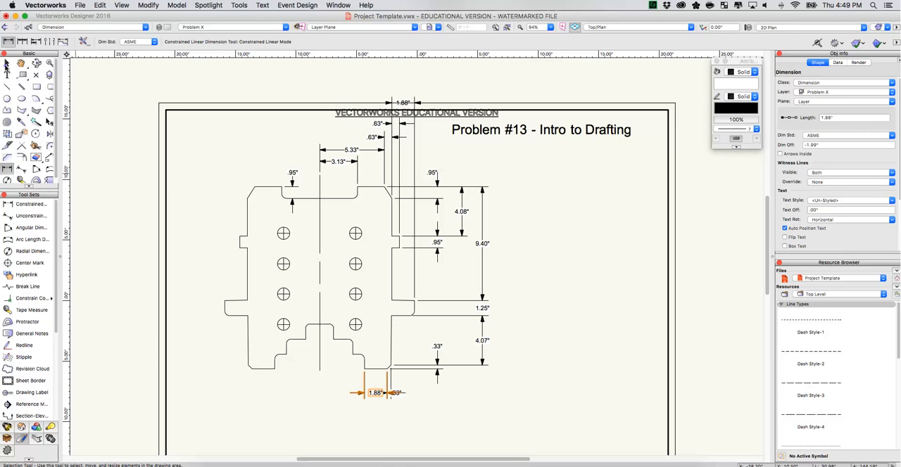
click(7, 64)
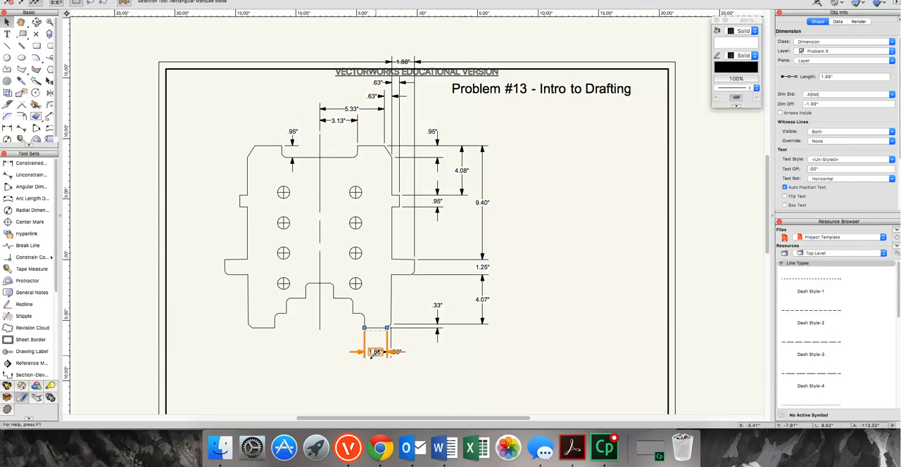
drag(373, 354, 375, 362)
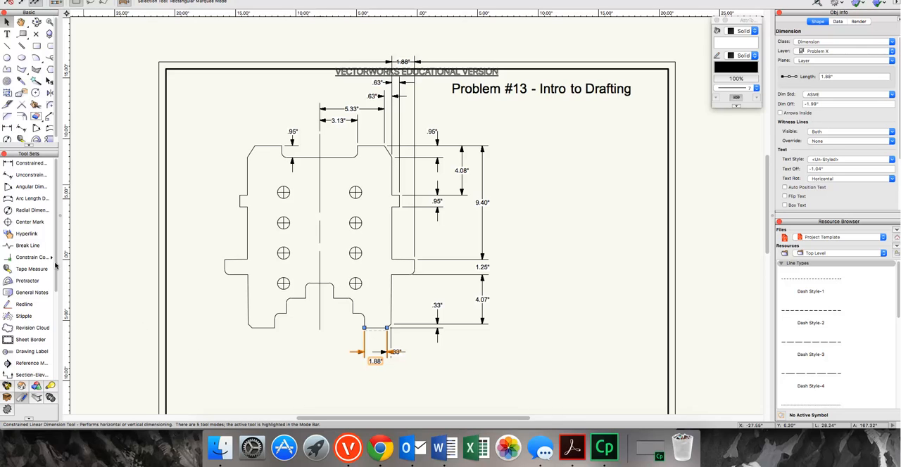
Dimension the width of the right leg's lower inner step below the previous dimension and move its text beyond the right arrow.
click(8, 129)
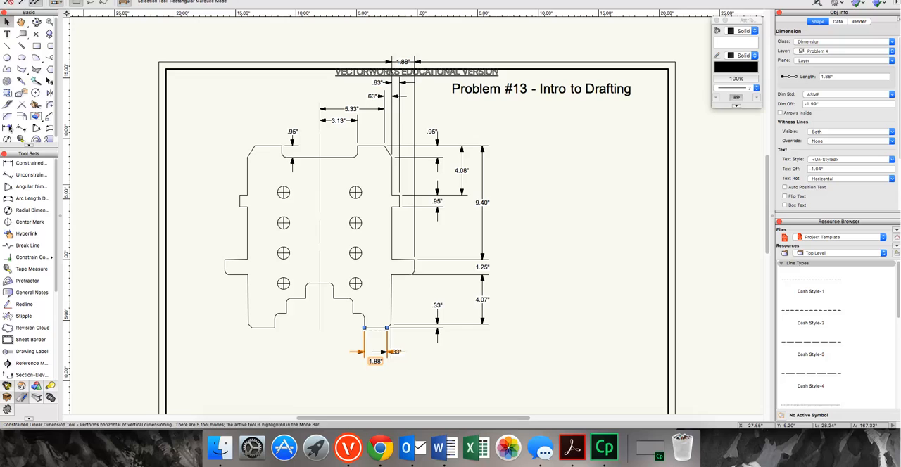
click(352, 314)
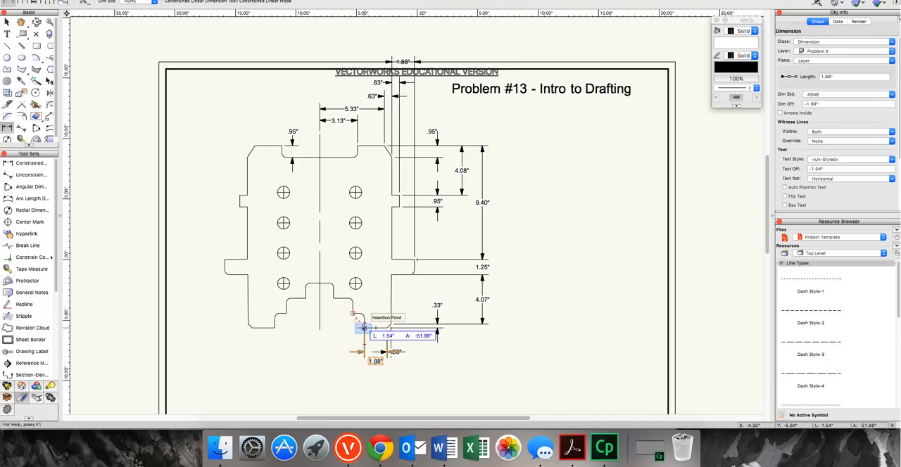
click(363, 327)
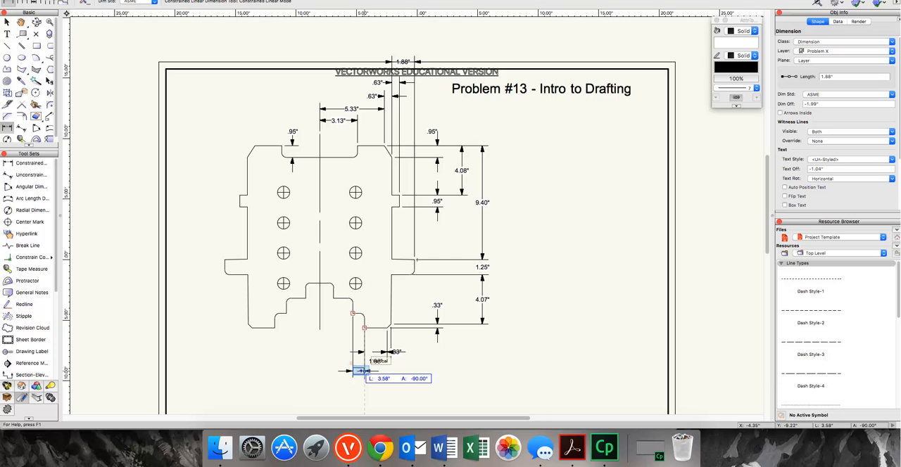
click(363, 370)
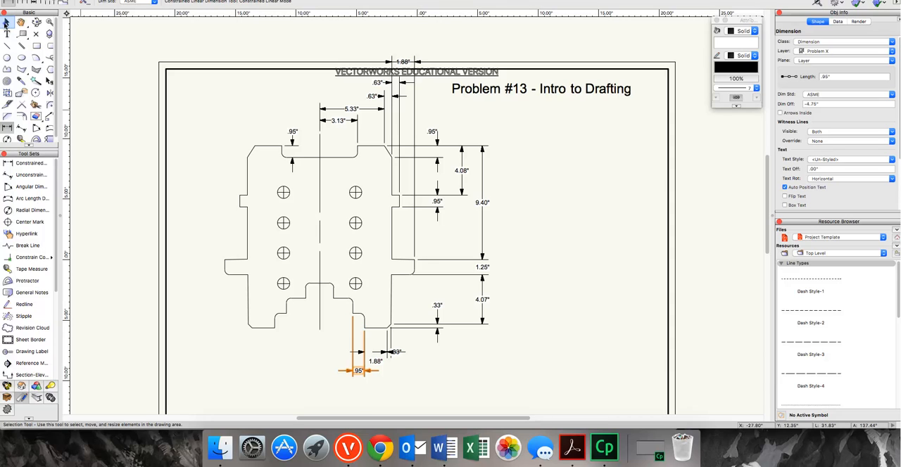
click(5, 24)
drag(358, 371, 379, 372)
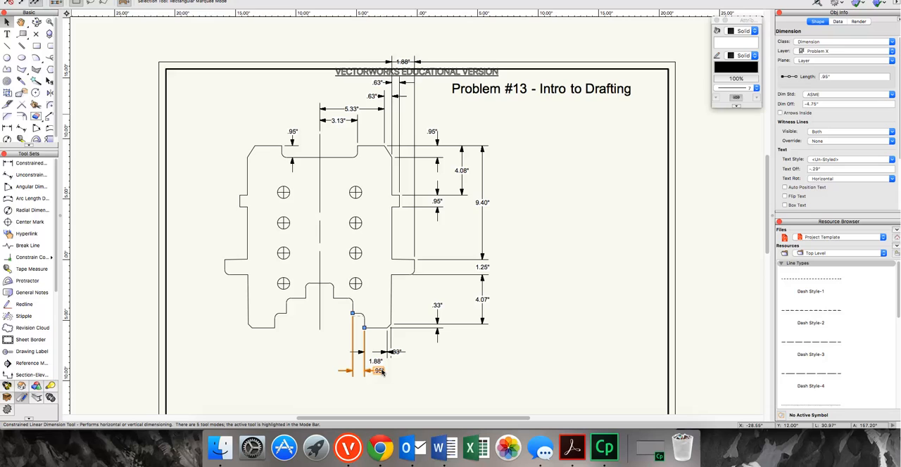
Dimension the width of the next step up on the right, in line with the lower step's dimension, and move its text below the arrows.
click(7, 128)
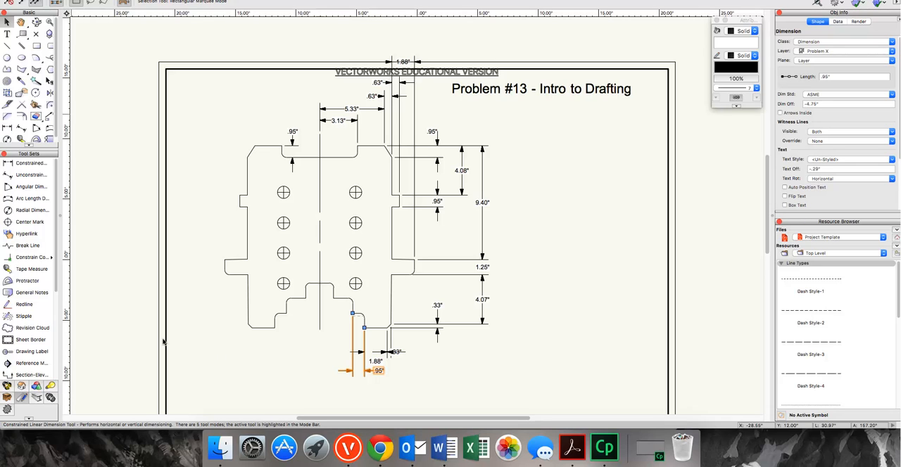
click(7, 128)
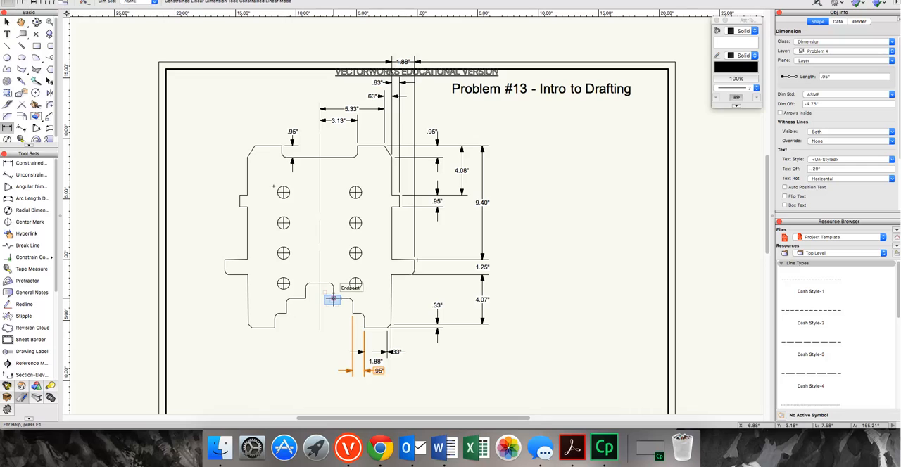
click(333, 299)
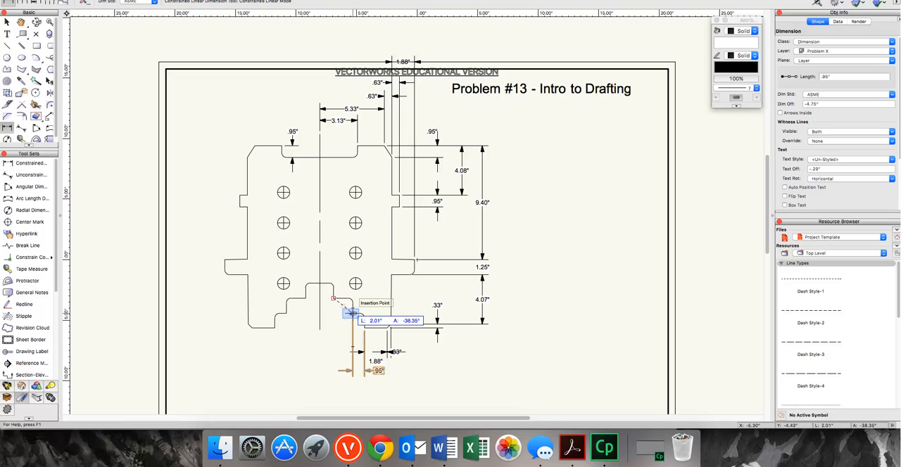
click(353, 314)
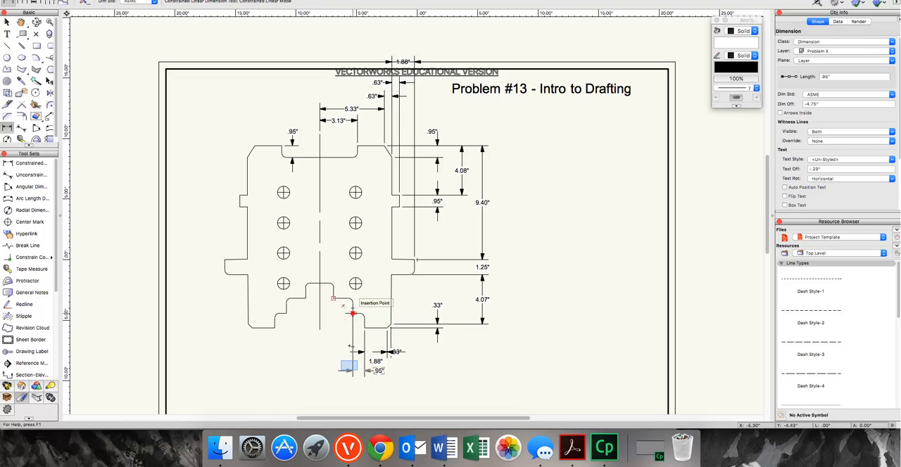
click(347, 370)
key(x)
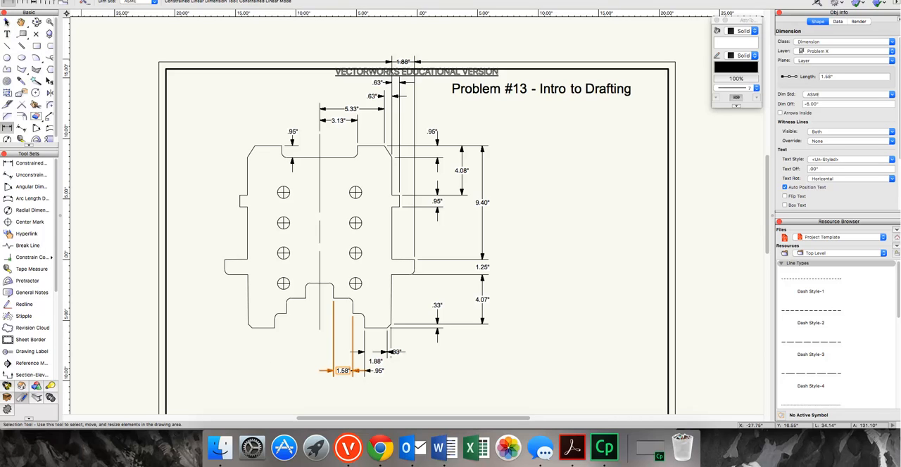
click(7, 22)
drag(342, 371, 343, 383)
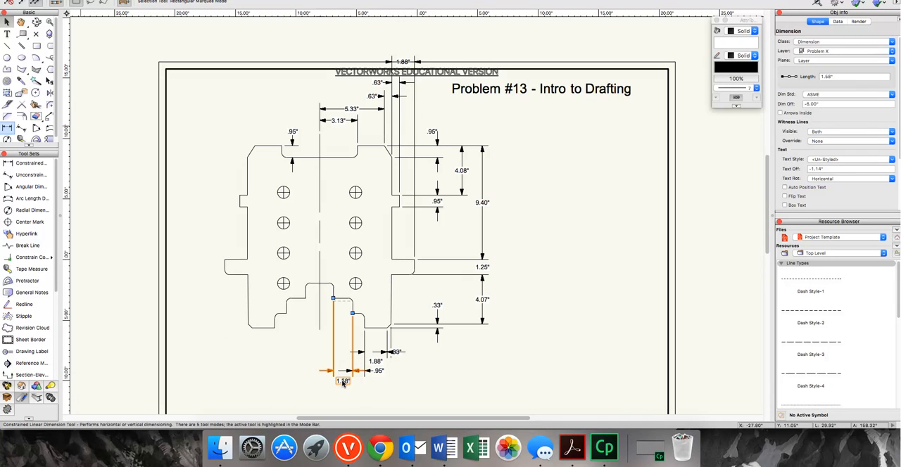
Dimension the horizontal distance from the centerline to the right side of the central notch, placed lowest beneath the plate.
click(8, 130)
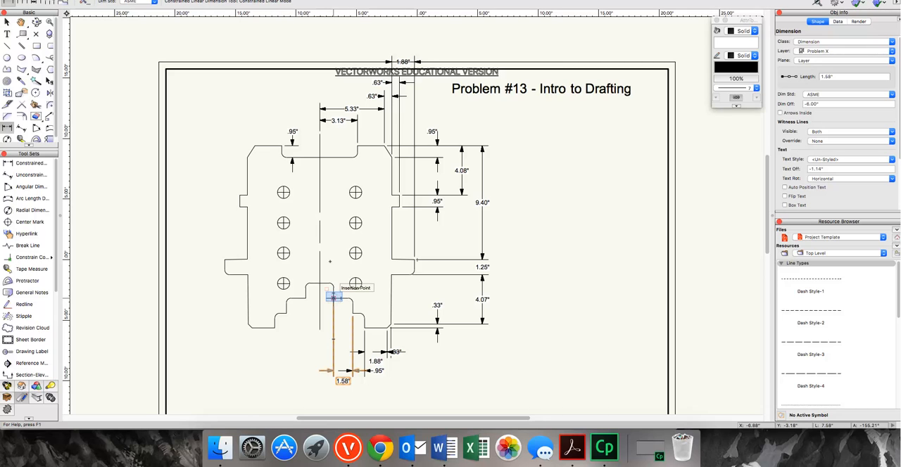
click(334, 298)
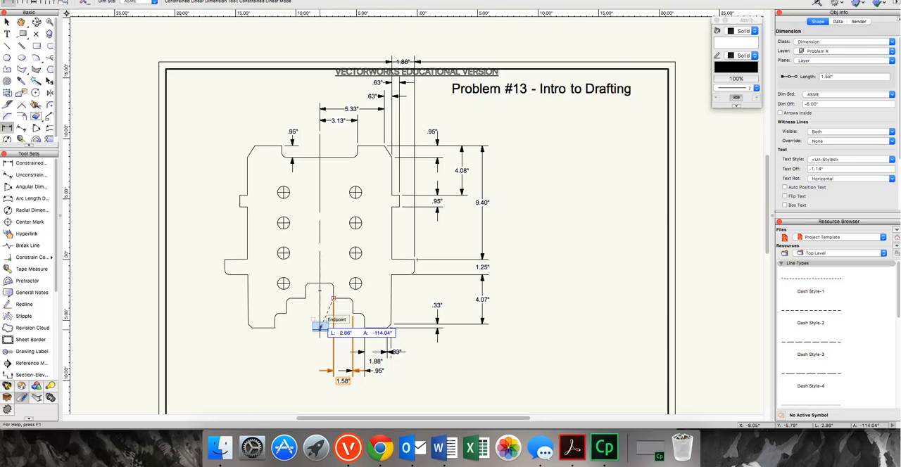
click(320, 326)
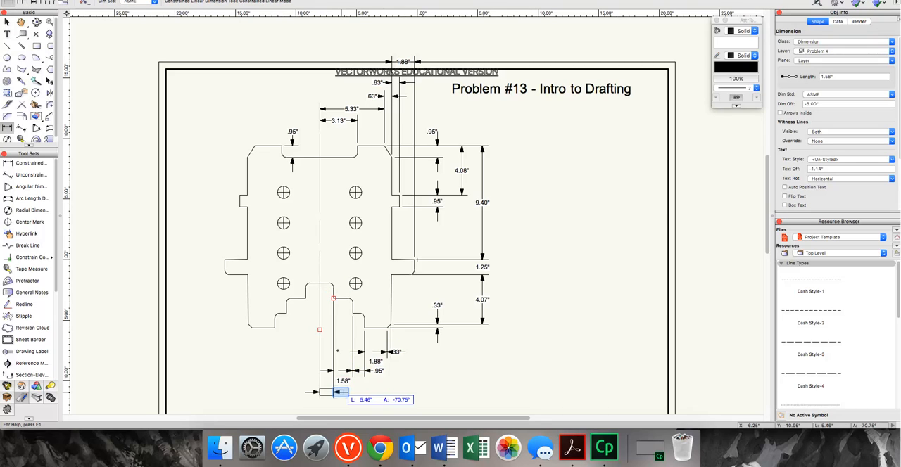
click(339, 392)
key(x)
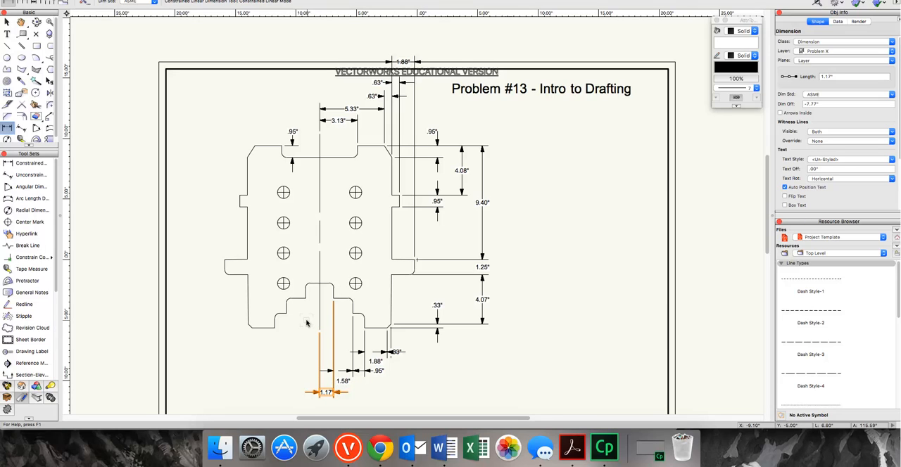
Dimension the central notch's vertical height inside the notch, along the centerline.
click(7, 128)
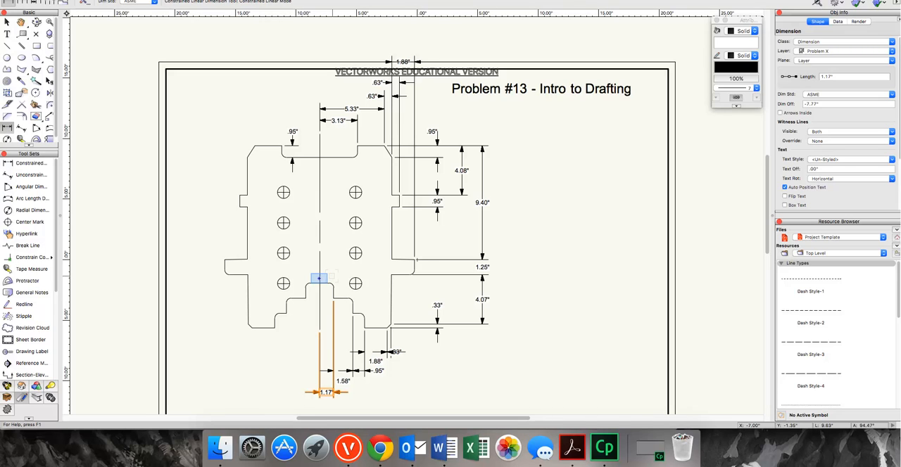
click(319, 280)
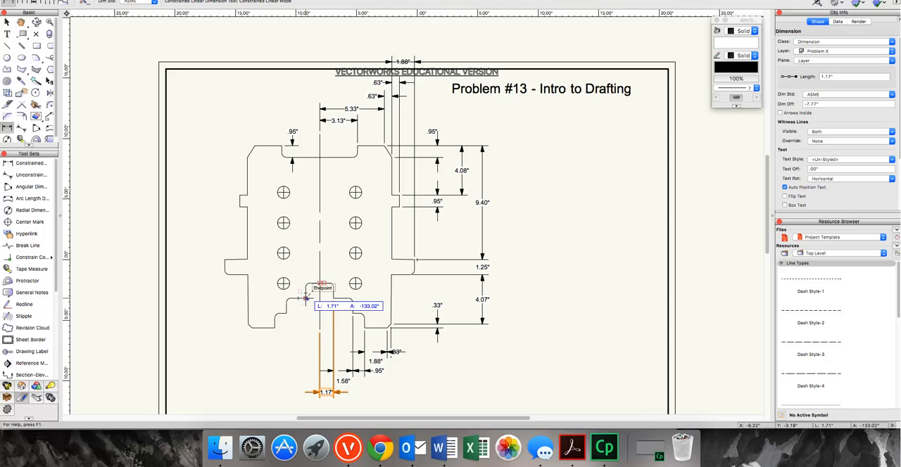
click(306, 298)
click(320, 296)
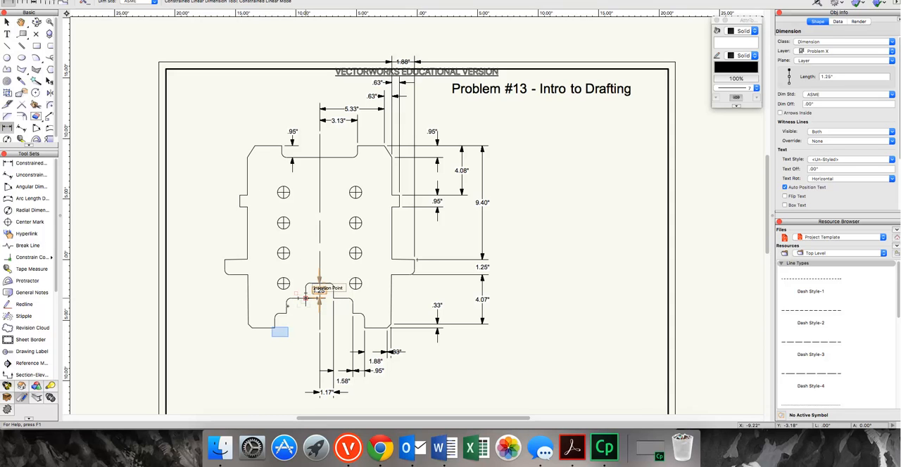
Dimension the height from the left leg's bottom inner corner to the central notch's base, snapping the dimension's lower end to that corner.
click(305, 298)
click(285, 334)
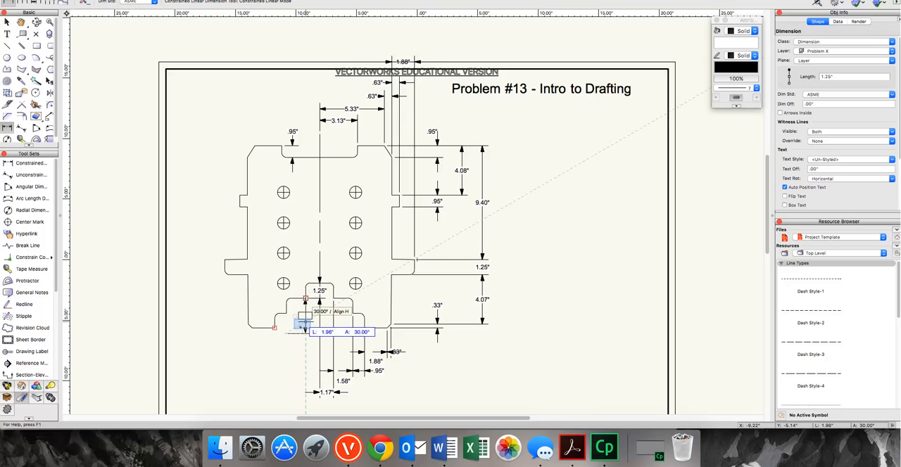
click(303, 326)
key(x)
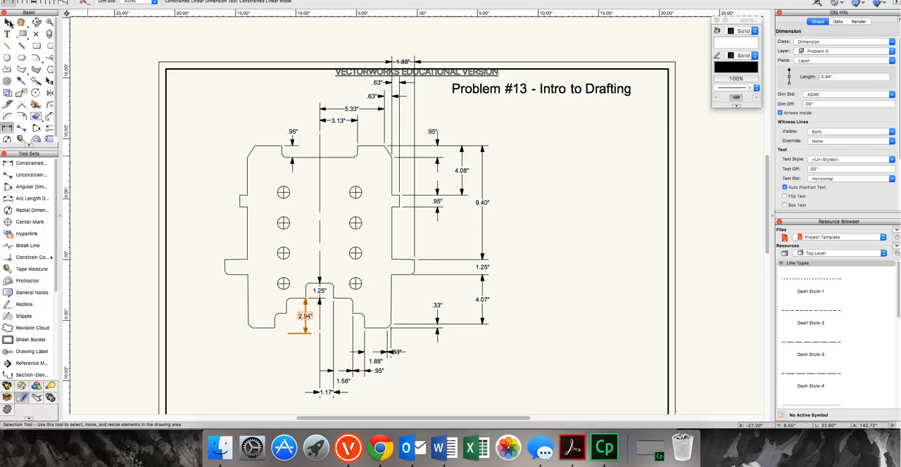
click(9, 24)
drag(285, 333, 276, 328)
key(p)
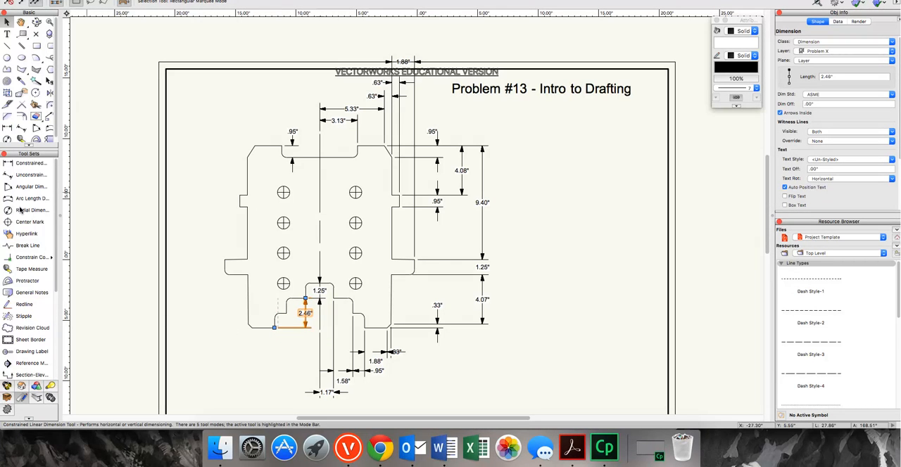
Dimension the height of the left leg's lower inner step, placed just inside the stepped opening.
click(7, 128)
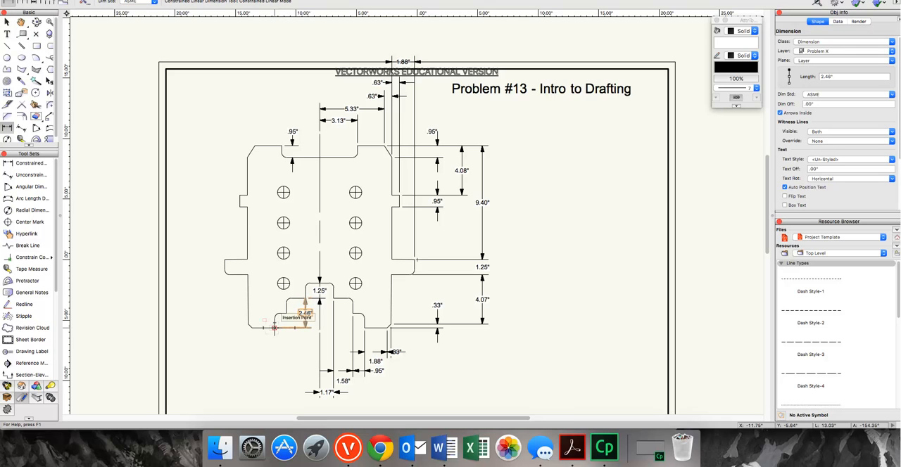
click(274, 327)
click(287, 313)
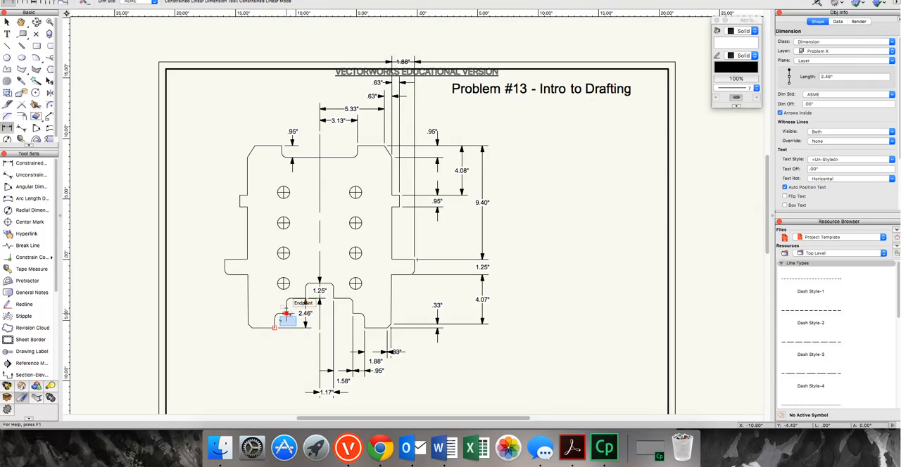
click(288, 321)
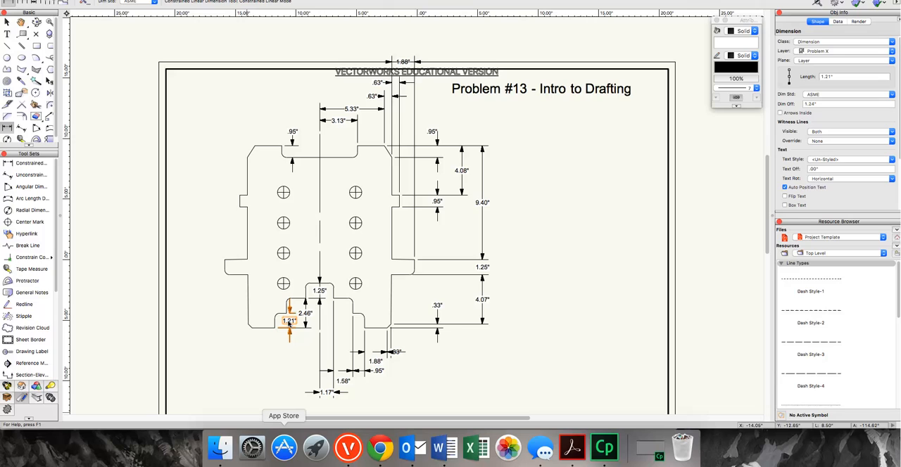
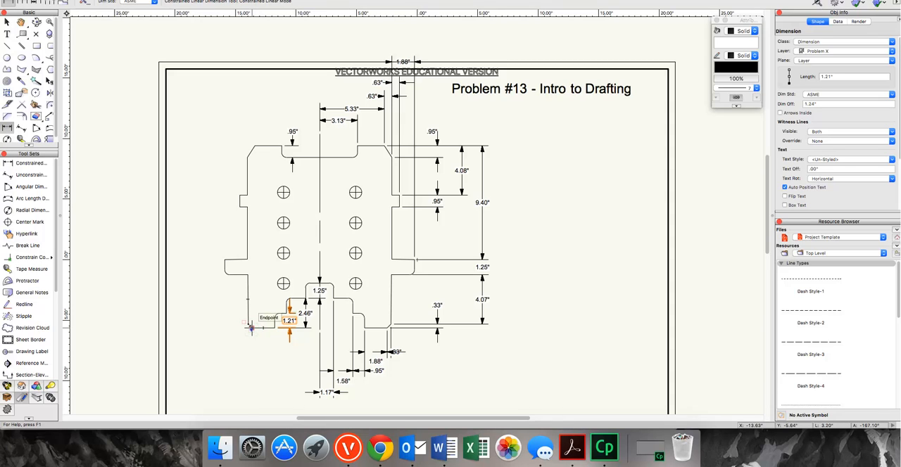
Chain-dimension vertically from the left leg's bottom outer corner up through the four holes in the left column, placed outside the plate's left edge.
key(x)
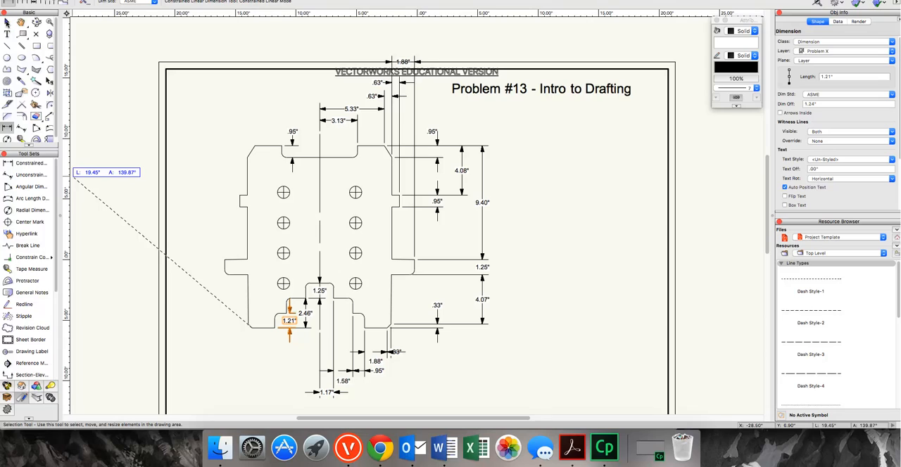
click(7, 23)
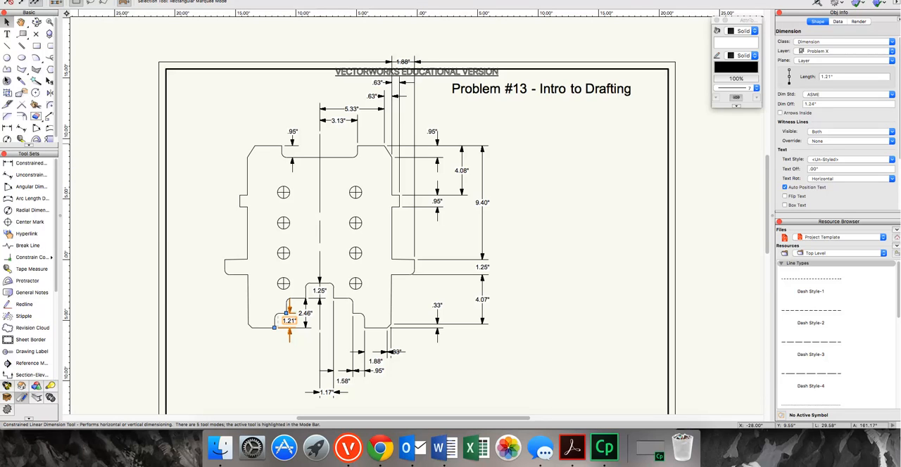
click(6, 128)
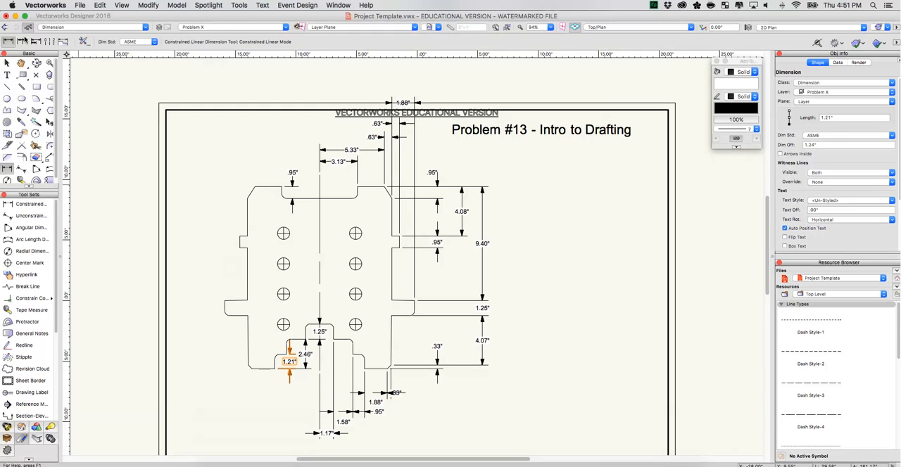
click(21, 40)
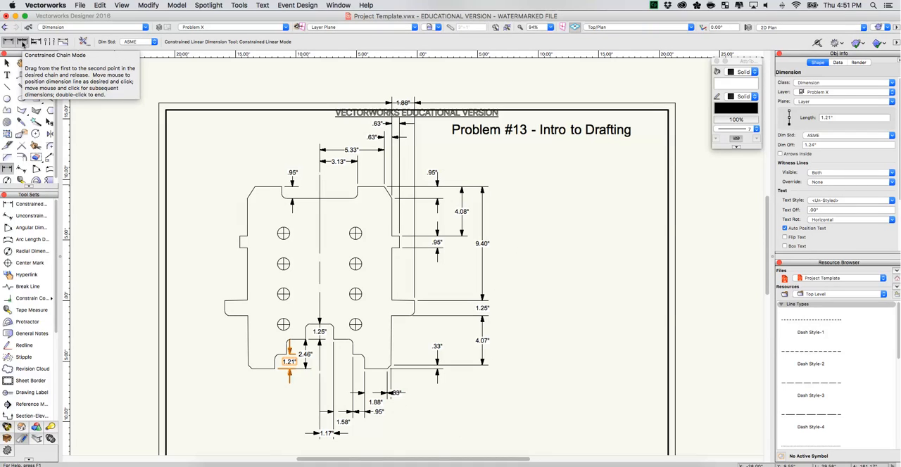
click(23, 42)
click(23, 43)
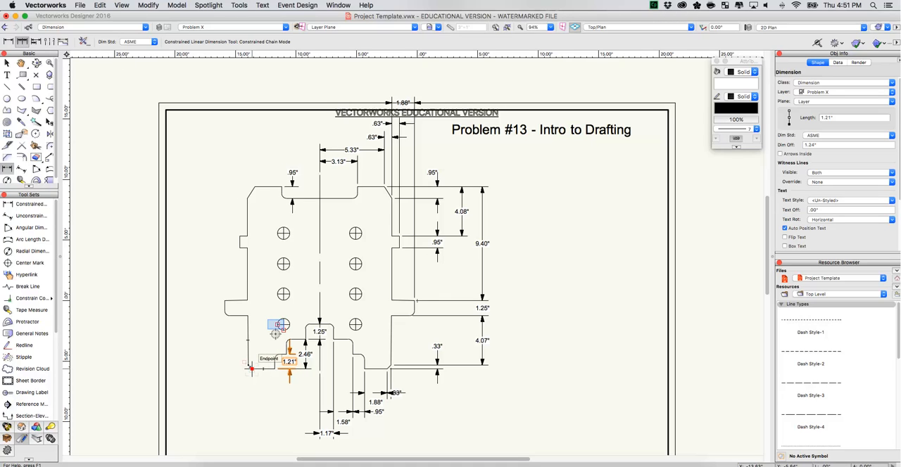
click(277, 325)
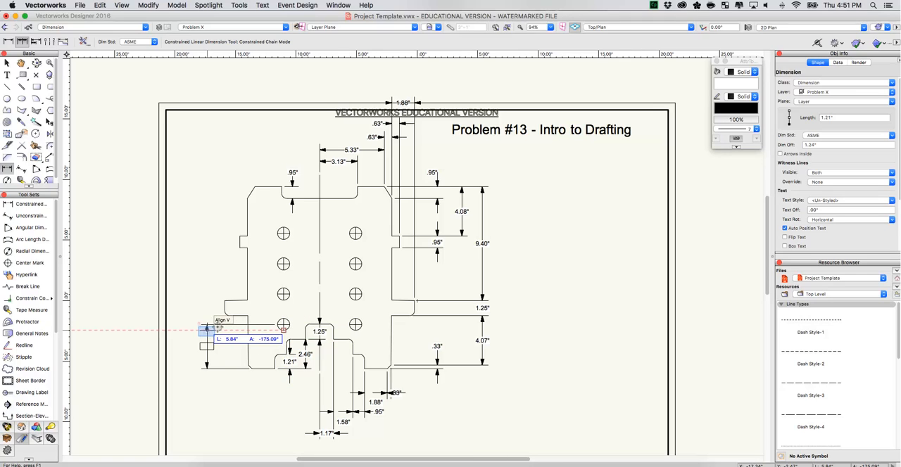
click(206, 331)
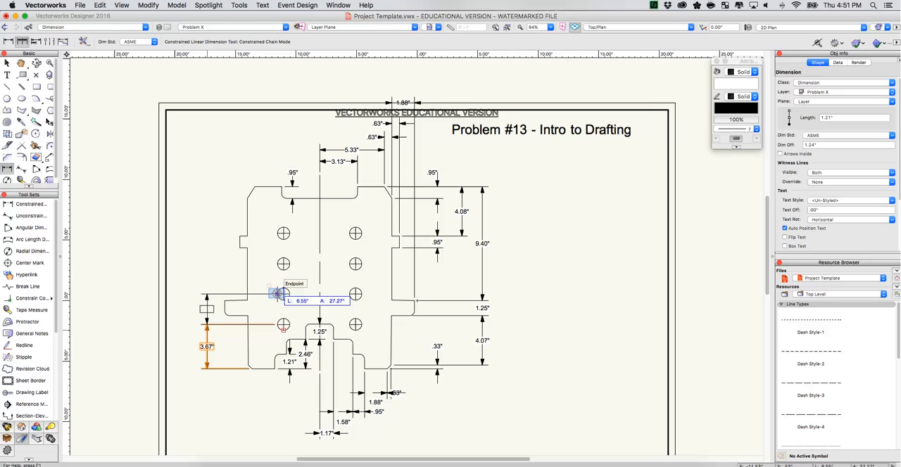
click(277, 294)
click(276, 264)
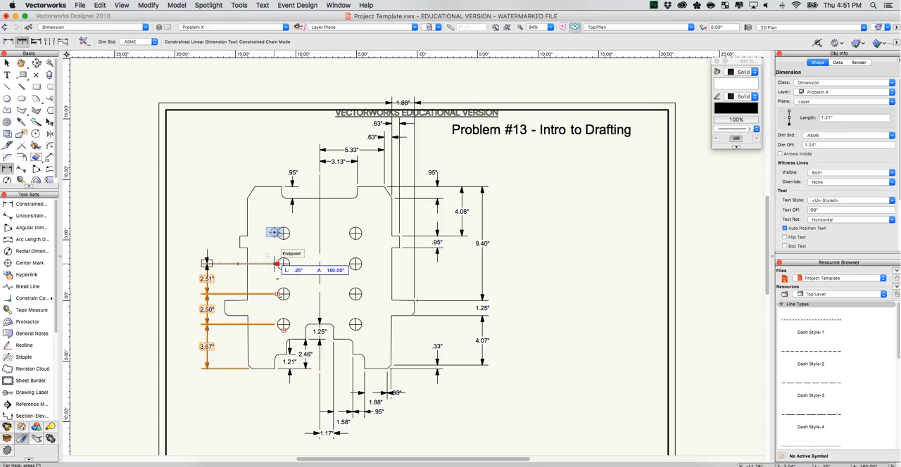
click(276, 233)
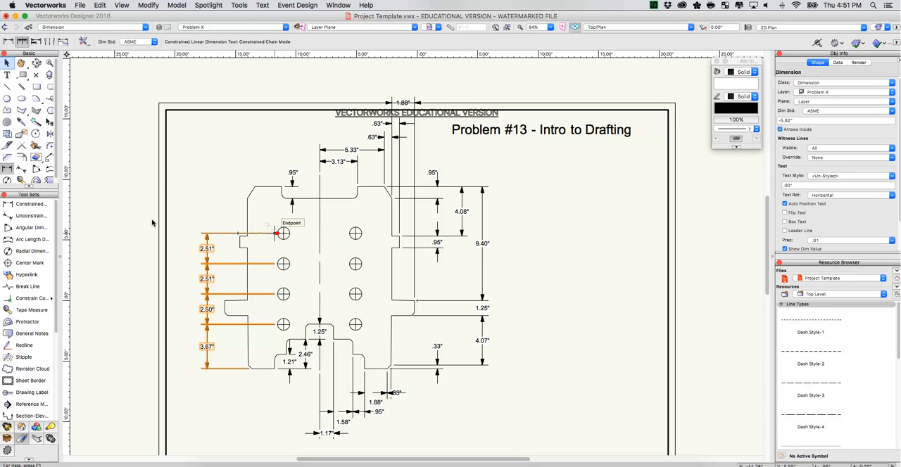
Shorten the chain dimensions' witness lines so they end just inside the plate's left edge instead of reaching the holes.
click(8, 64)
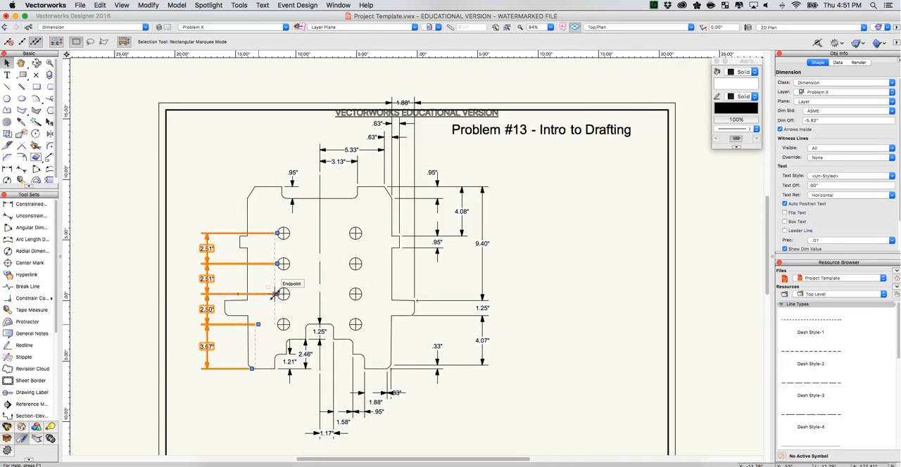
drag(257, 326, 258, 302)
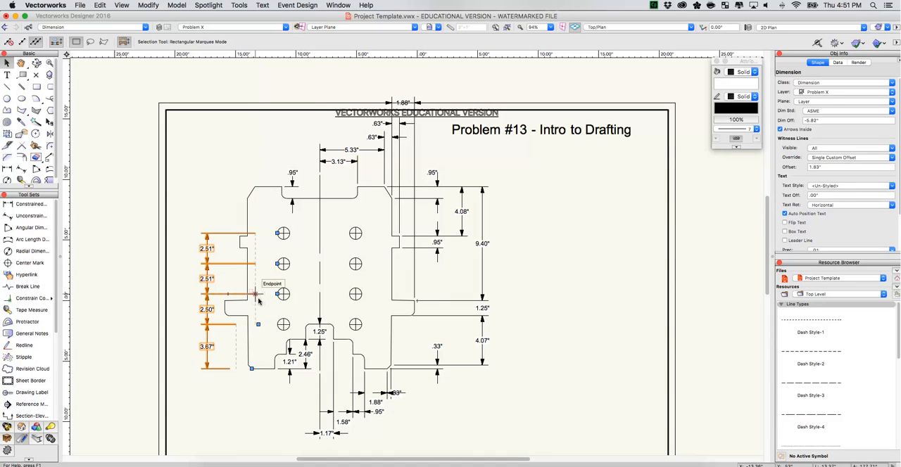
click(186, 324)
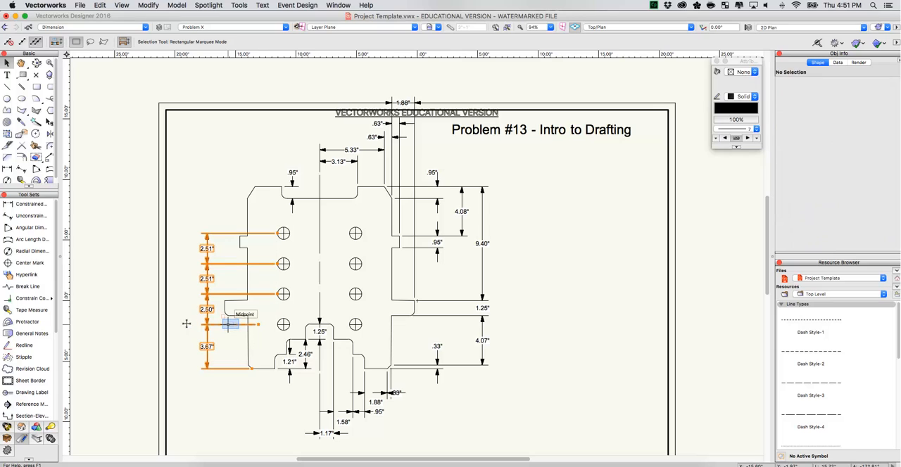
click(230, 323)
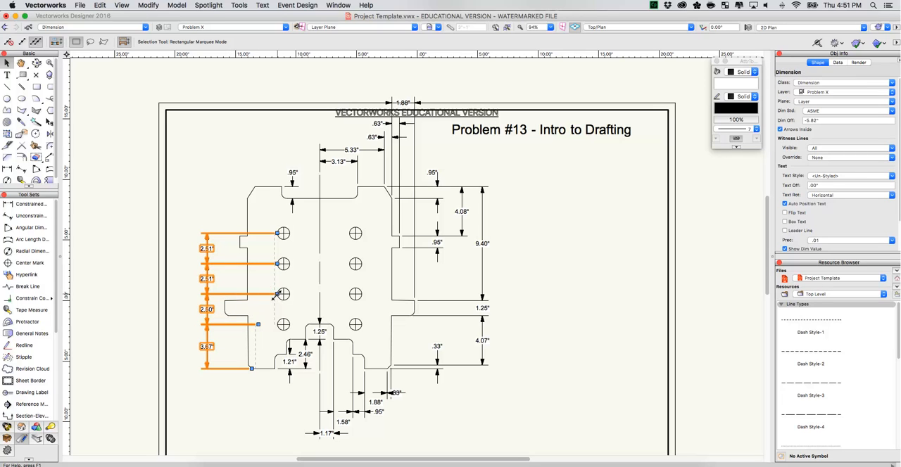
drag(277, 294, 255, 295)
drag(278, 263, 255, 263)
drag(277, 232, 258, 233)
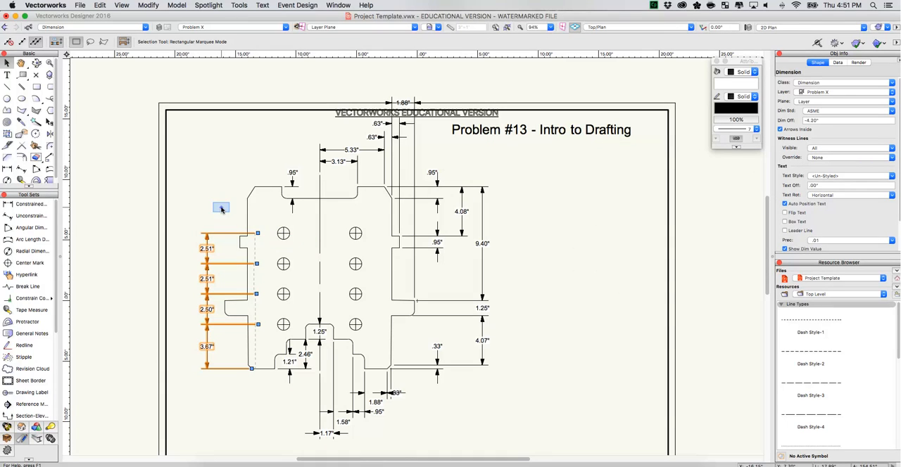
click(221, 209)
Move the whole plate drawing with all its dimensions slightly down and left so it fits inside the sheet border.
key(super+4)
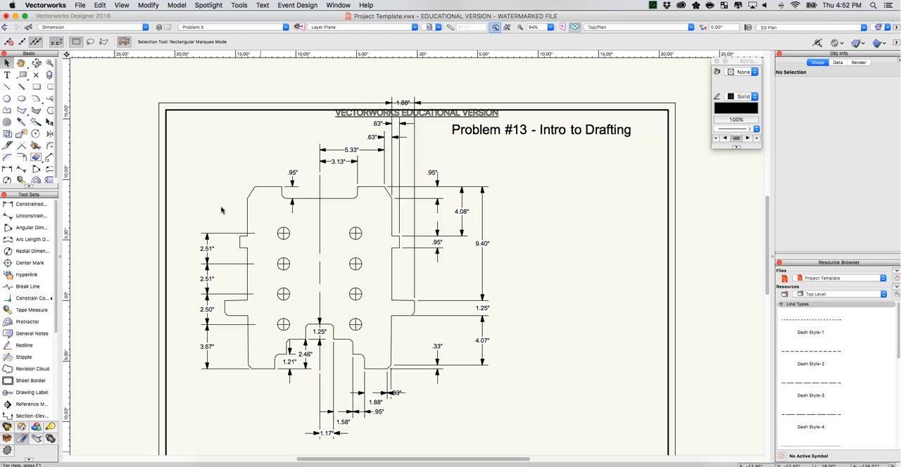
click(496, 29)
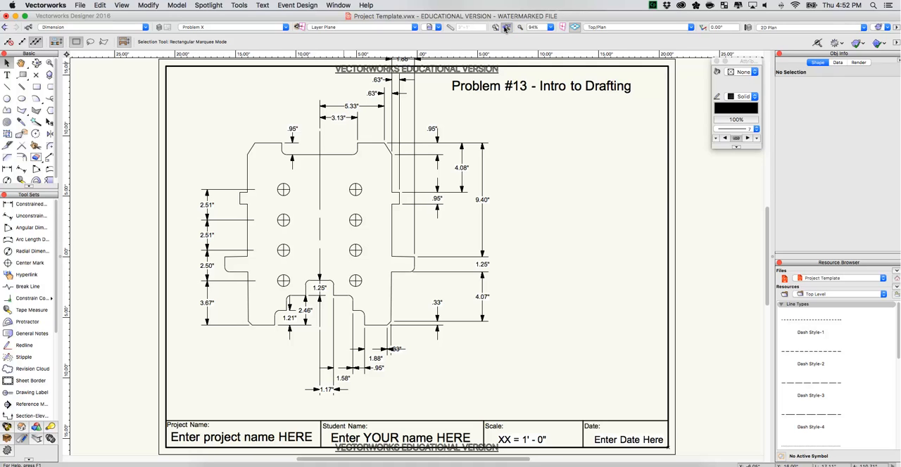
click(506, 29)
mouse_move(177, 75)
mouse_down()
mouse_move(513, 343)
mouse_move(494, 355)
mouse_move(487, 379)
mouse_move(496, 394)
mouse_up()
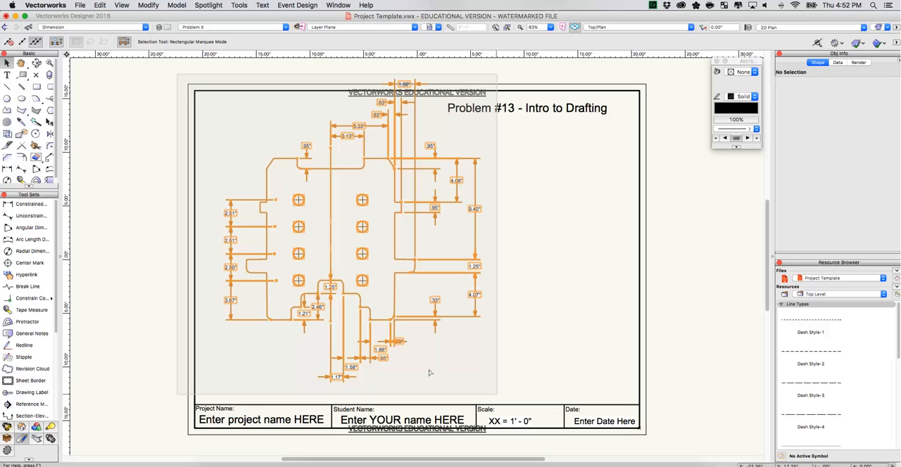
drag(396, 245, 378, 266)
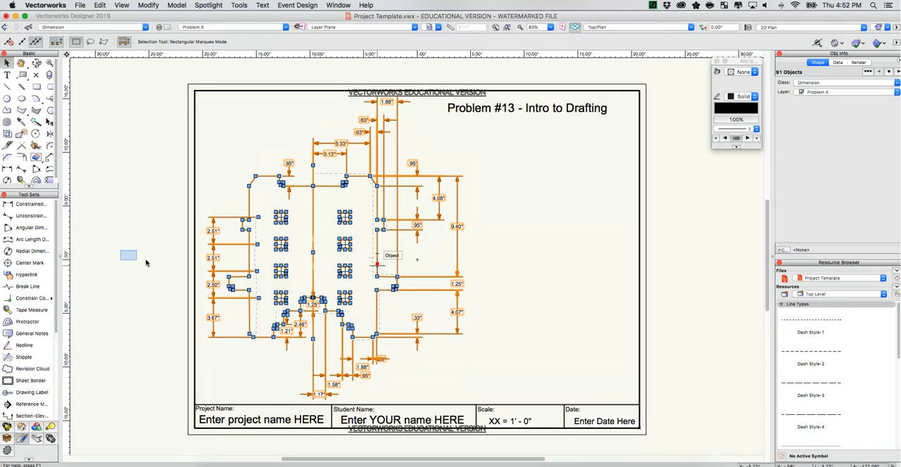
click(128, 258)
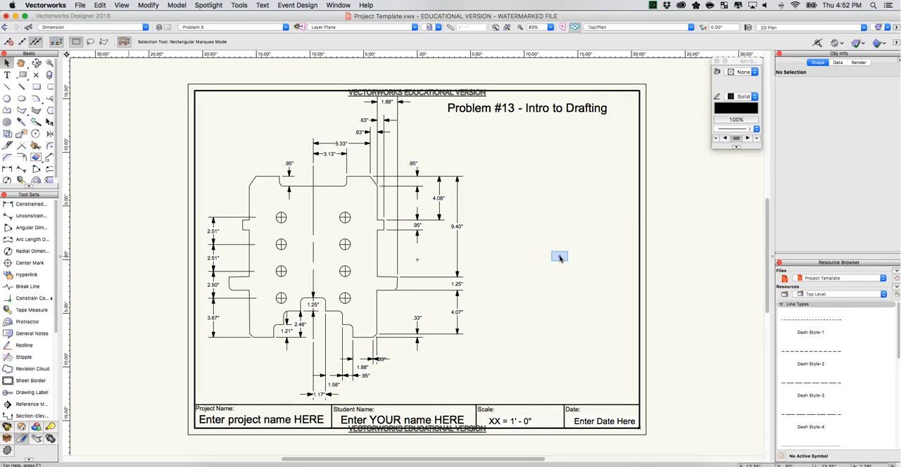
Add a text note above the title block's scale field reading "NOTE:" with "ALL FILLETS & ROUNDS R .38"" on the line below.
key(1)
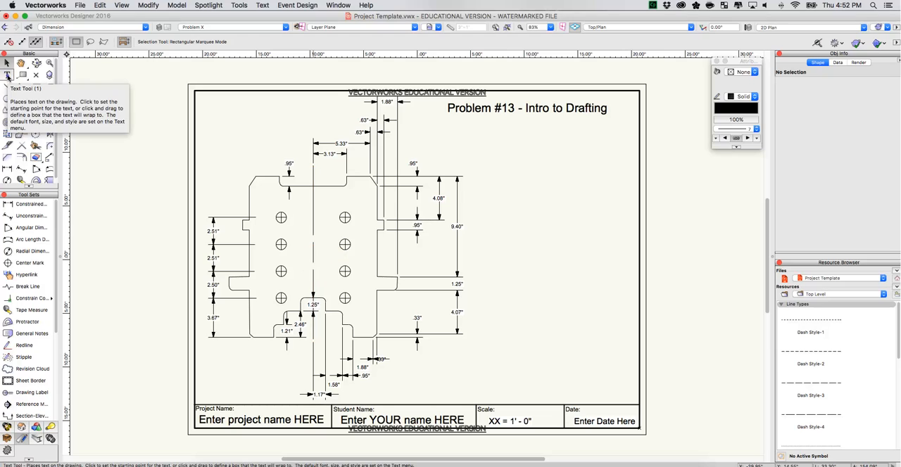
click(7, 75)
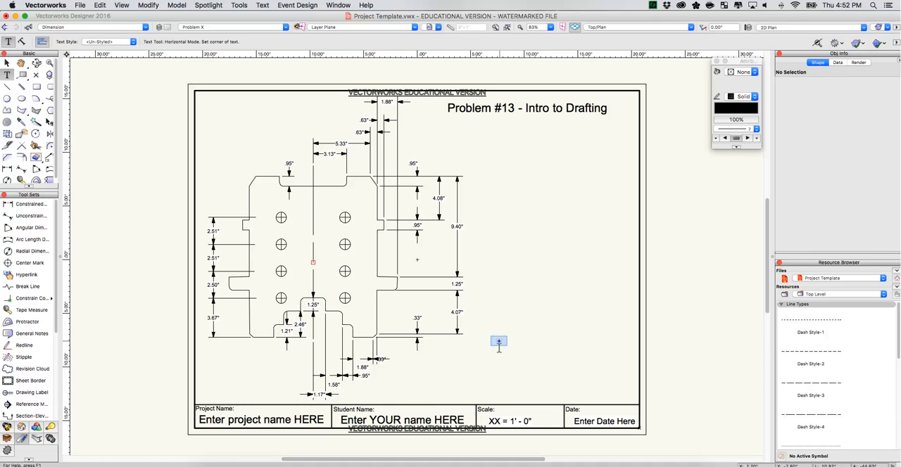
click(498, 344)
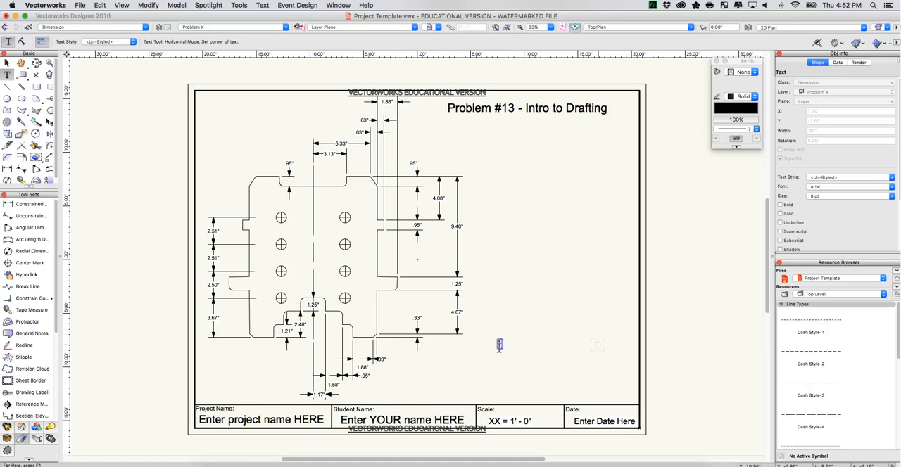
text(NOTE)
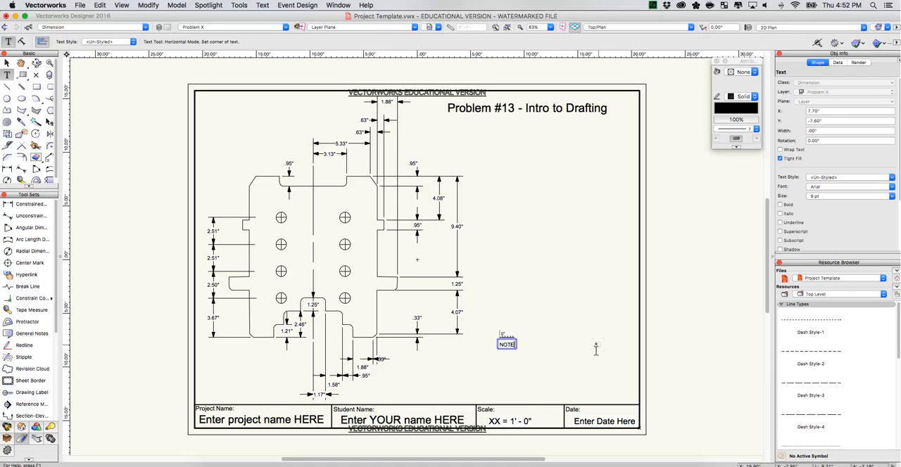
text(:)
key(Return)
text(ALL F)
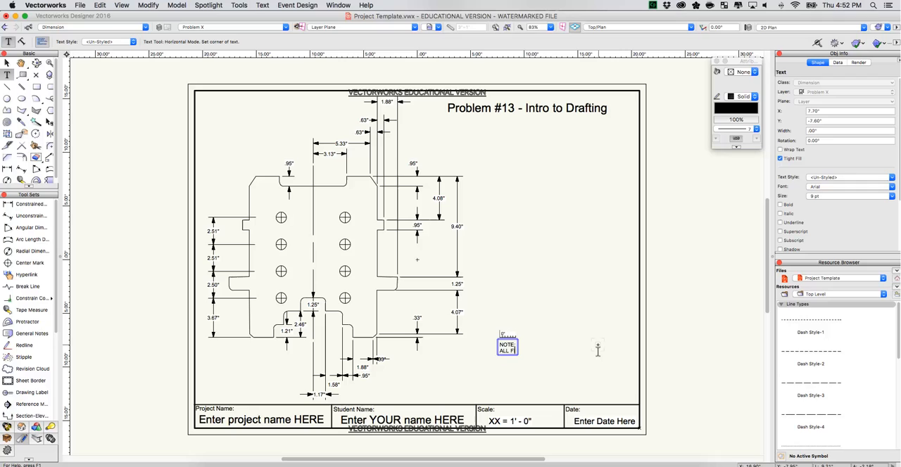
text(ILLET)
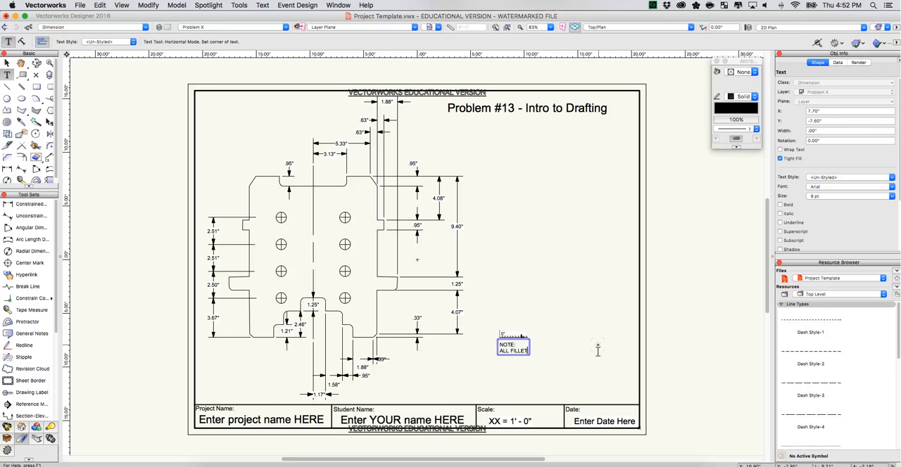
text(S & ROUNDS)
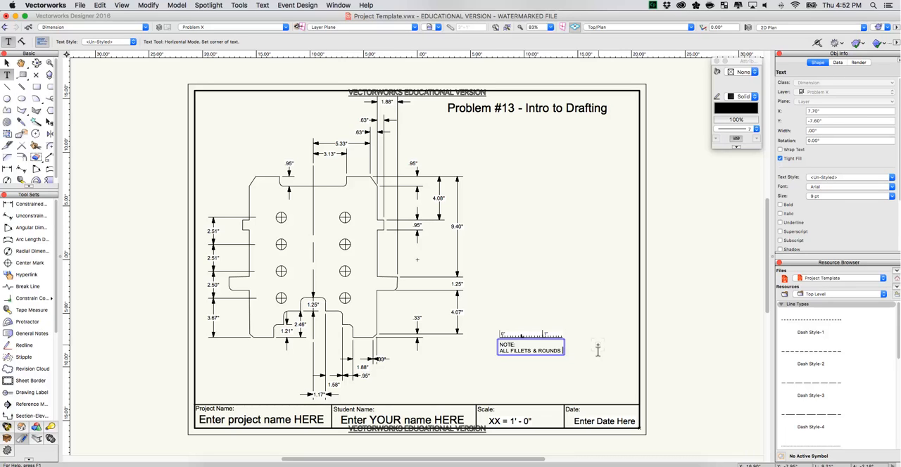
text( R .38")
Add "ALL EIGHT HOLES DIA. 1.00" THRU" to the note, separated by a blank line, and finish the text.
key(Return)
key(Return)
text(ALL)
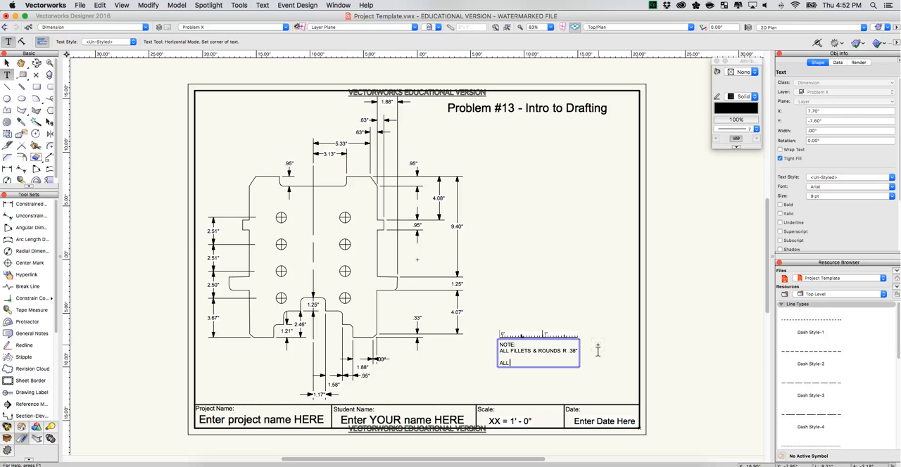
text( EIGHT HOLES)
text(DIA)
text(. 1.00" TH)
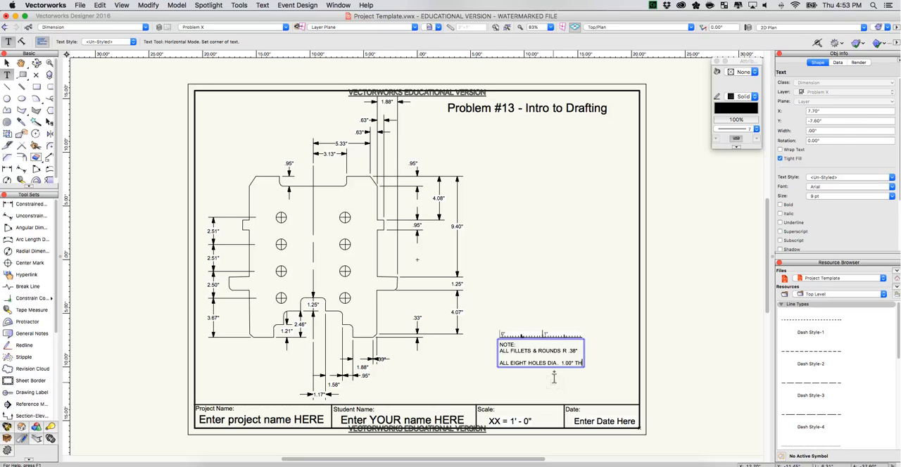
text(RU)
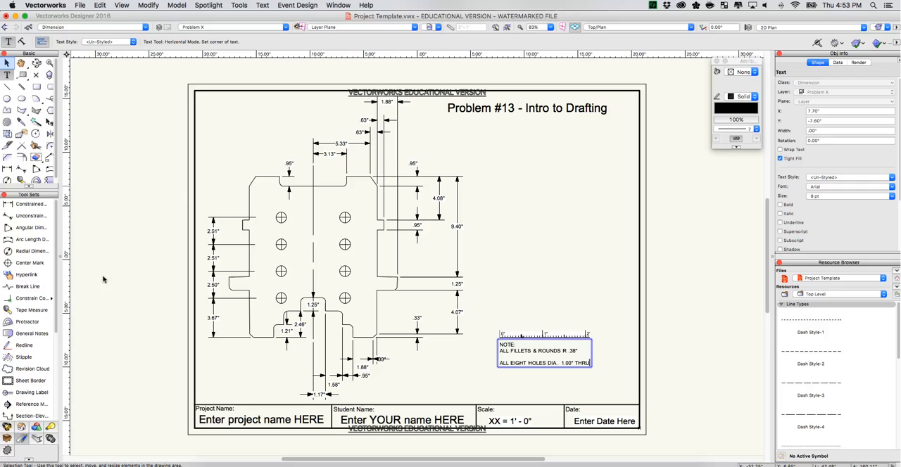
click(6, 63)
drag(561, 238, 561, 239)
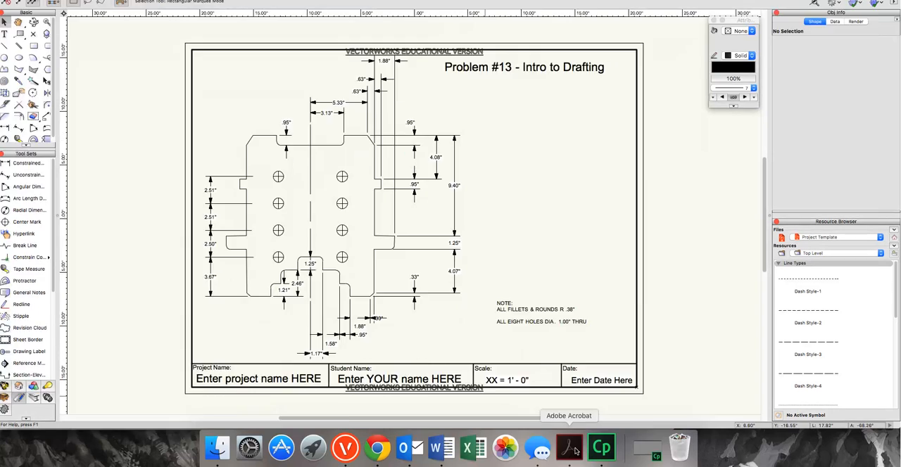
Compare the drawing with the Problem #13 reference PDF in Acrobat, then return to Vectorworks.
click(569, 448)
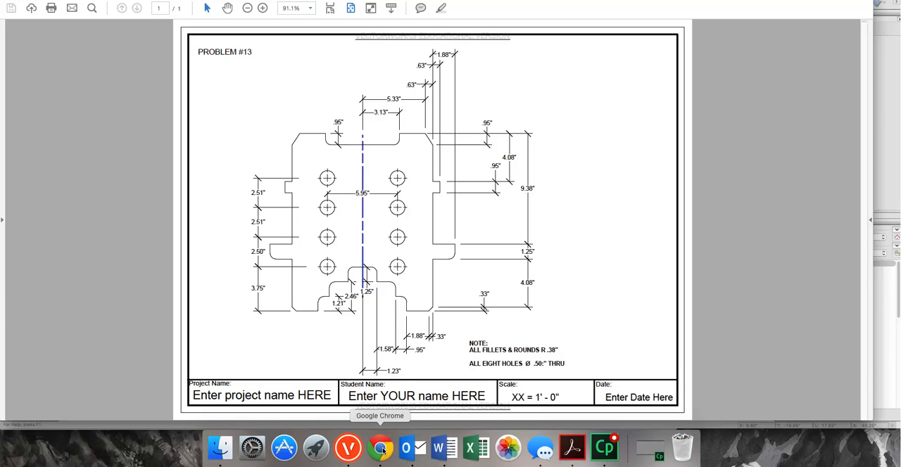
click(355, 452)
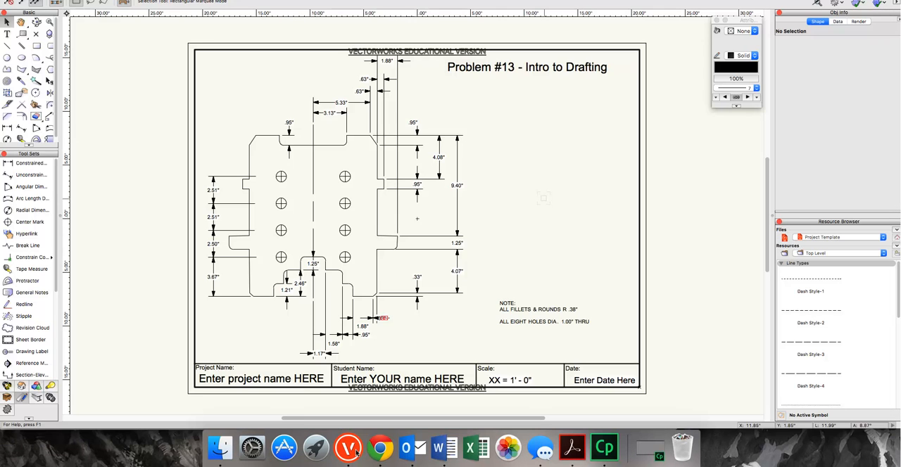